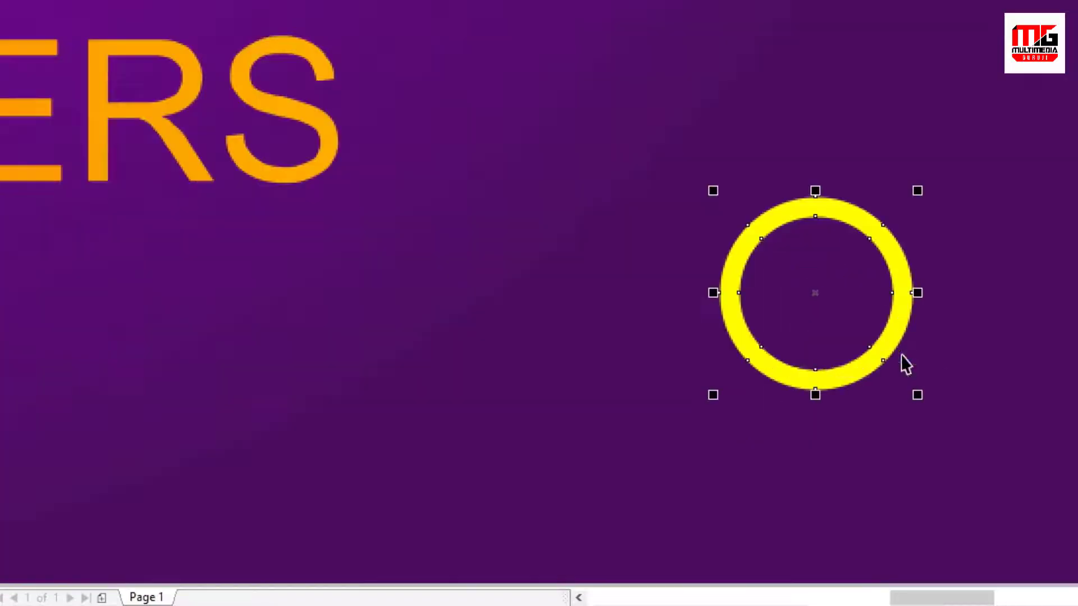
Step: Copy the orange gradient fill from the SUBSCRIBERS text onto the yellow ring with the Attributes Eyedropper
left_click_drag(860, 370, 832, 367)
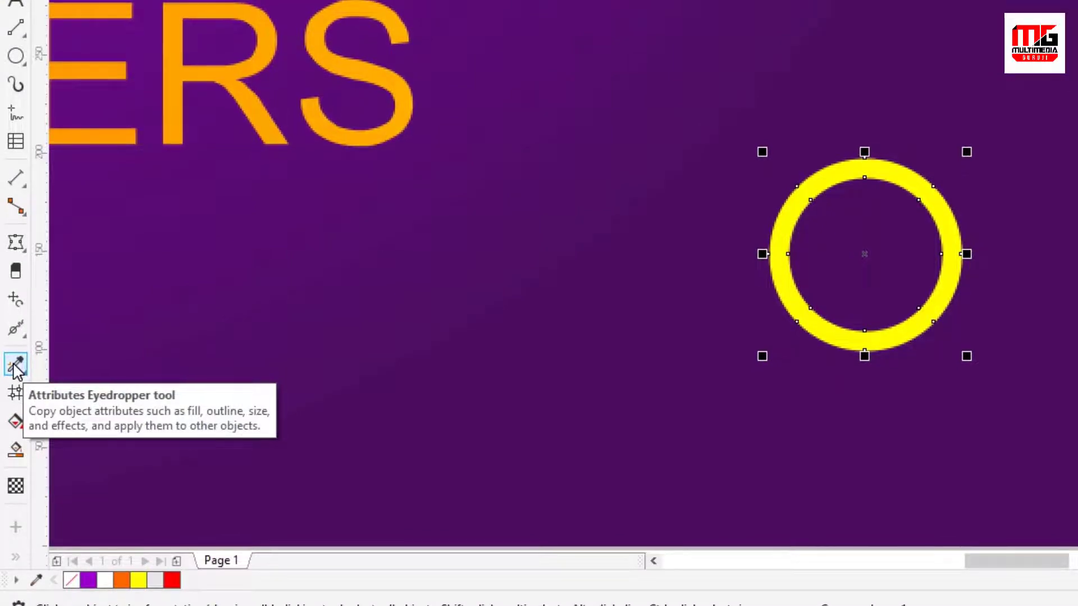
left_click(15, 365)
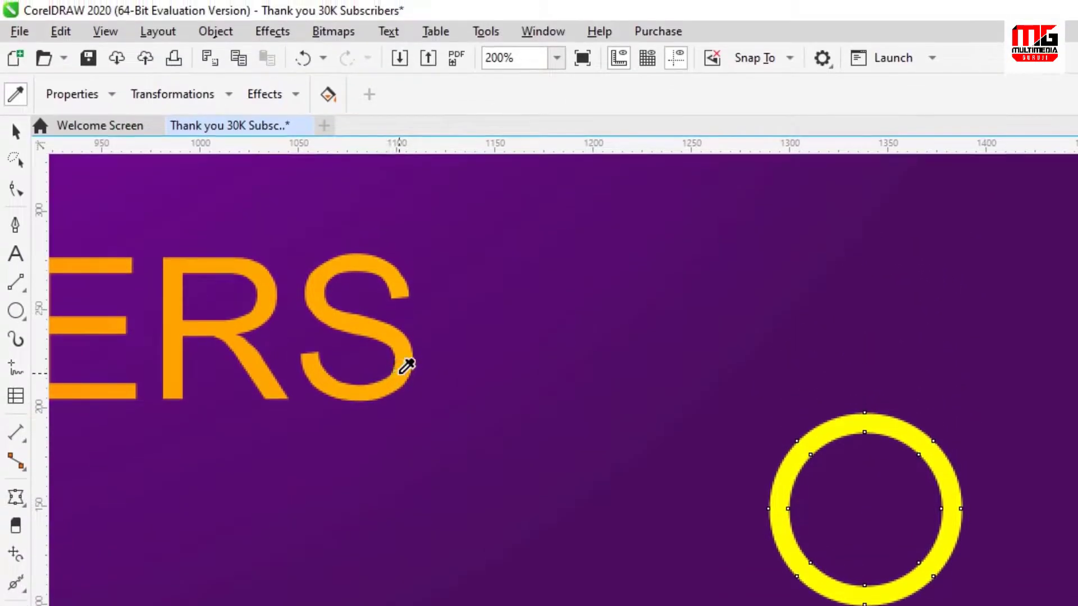
left_click(406, 366)
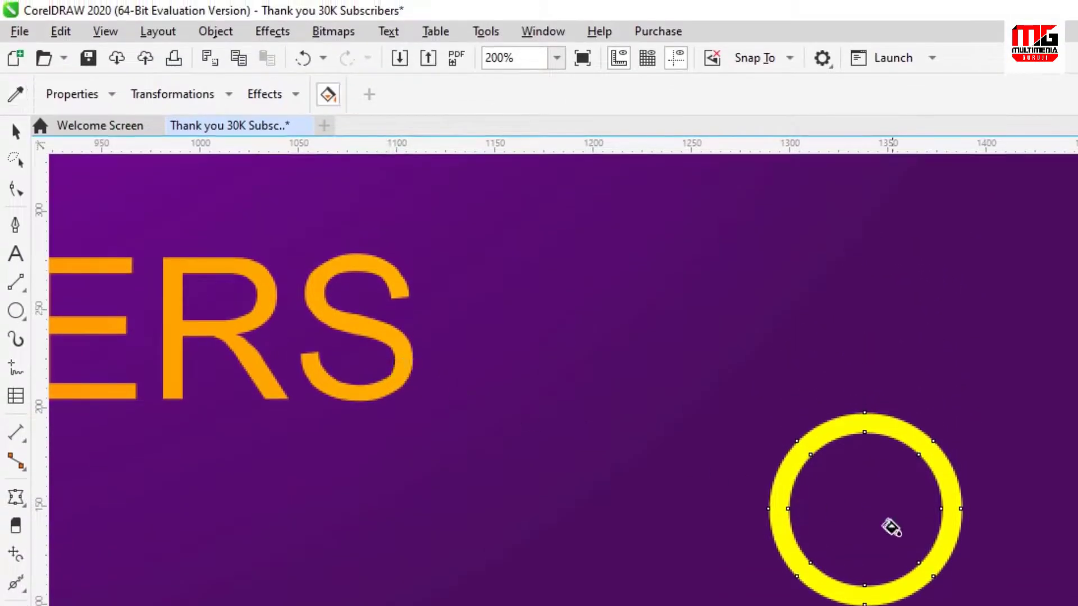
left_click(782, 471)
scroll(795, 549, "down", 2)
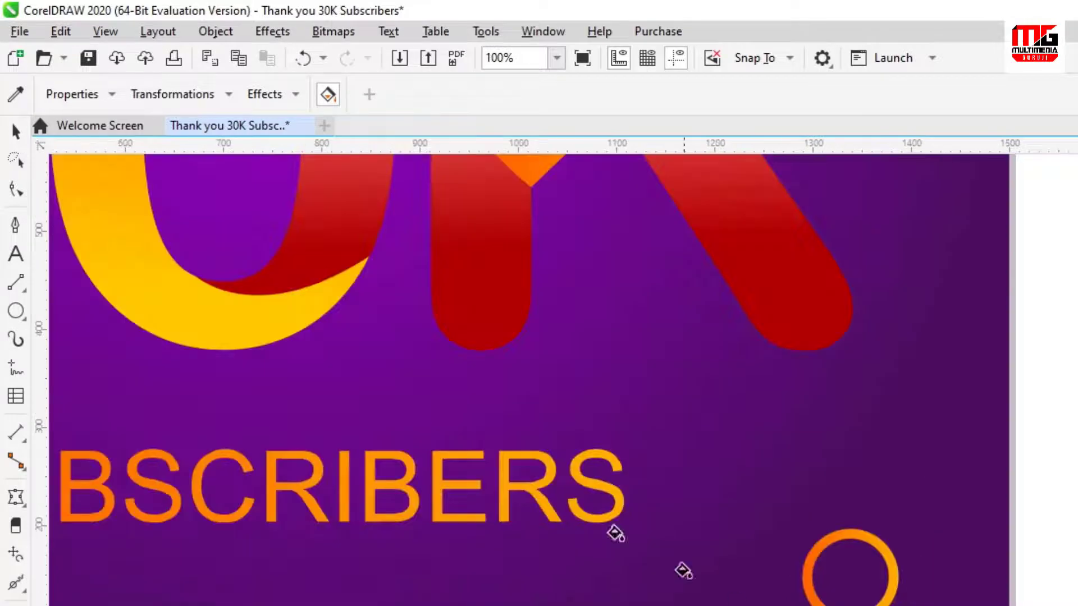
left_click(16, 133)
left_click(1038, 484)
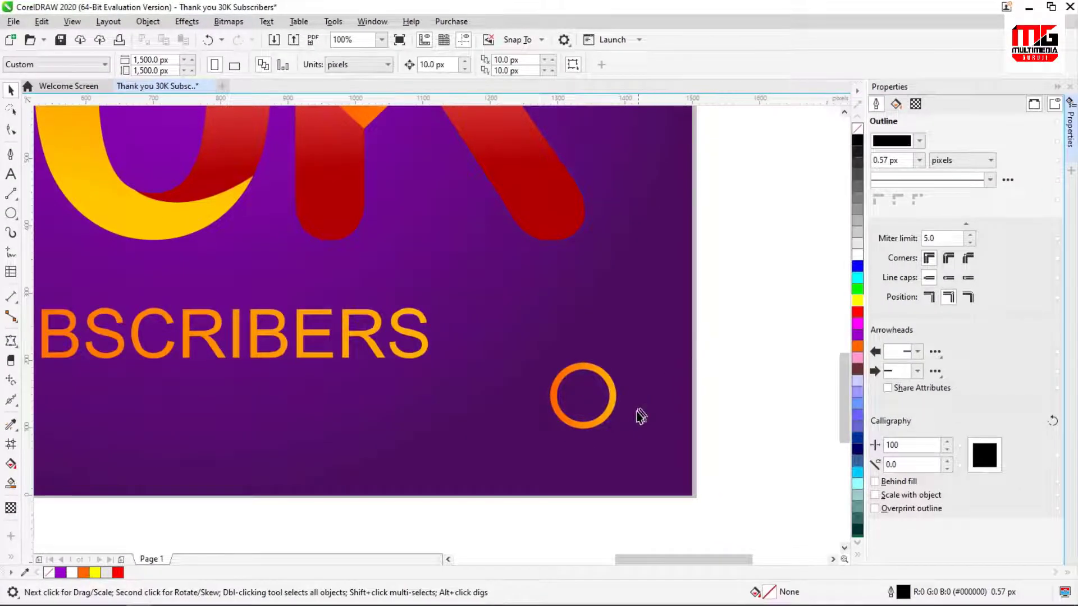
Step: Duplicate the gradient ring into the area just above the upper arm of the K
left_click(606, 414)
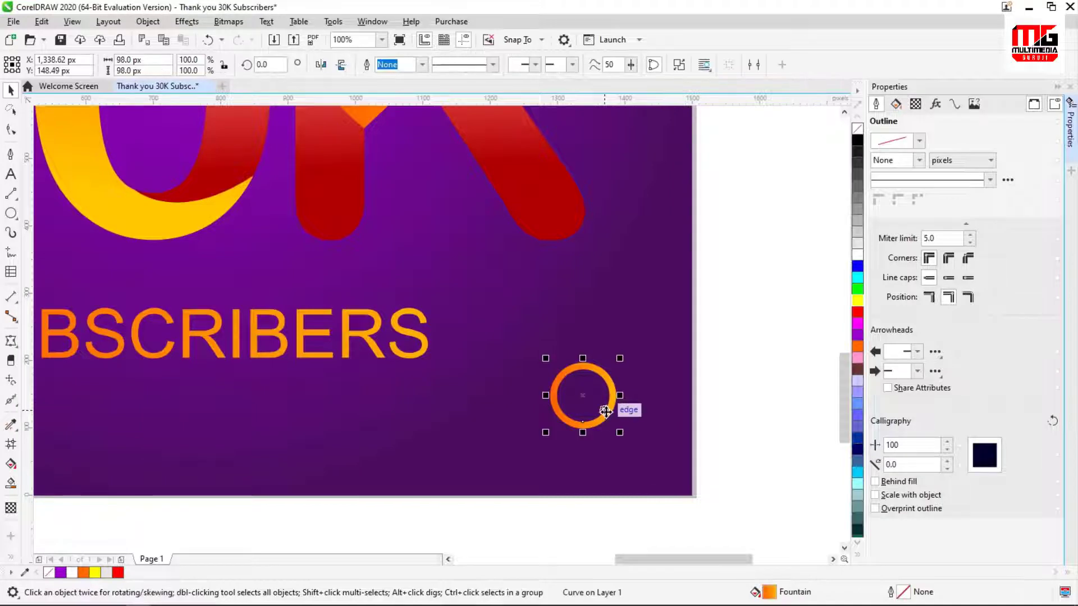
scroll(605, 411, "down", 2)
left_click_drag(606, 412, 600, 132)
right_click(600, 133)
scroll(638, 384, "down", 1)
scroll(640, 175, "up", 1)
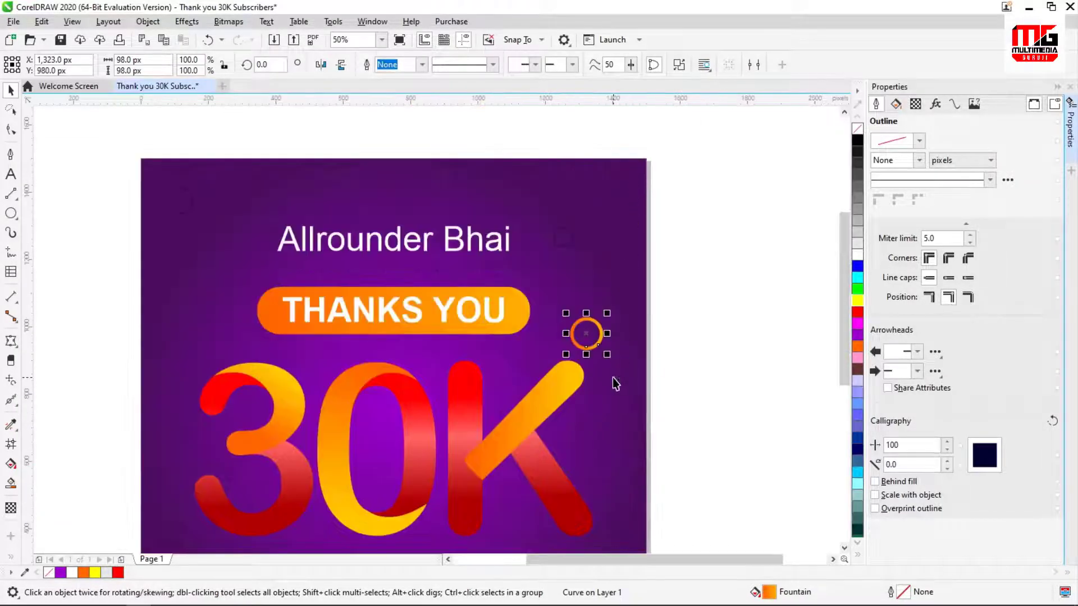
Step: Move the duplicated ring to the upper-right area beside the name heading and shrink it to about 67 px
left_click_drag(586, 290, 510, 303)
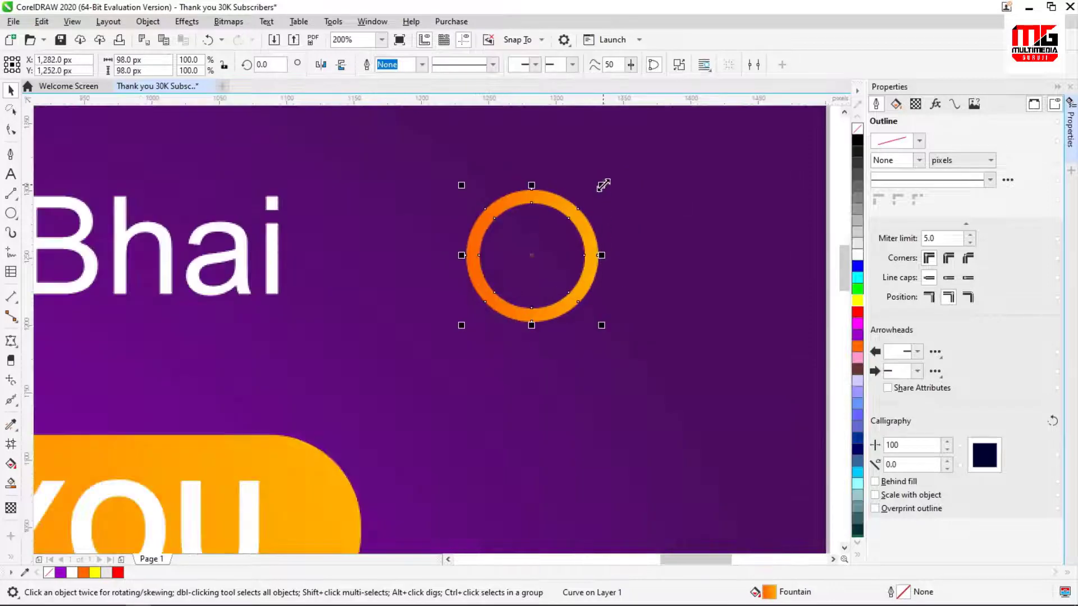
left_click_drag(603, 185, 559, 229)
left_click_drag(544, 298, 580, 281)
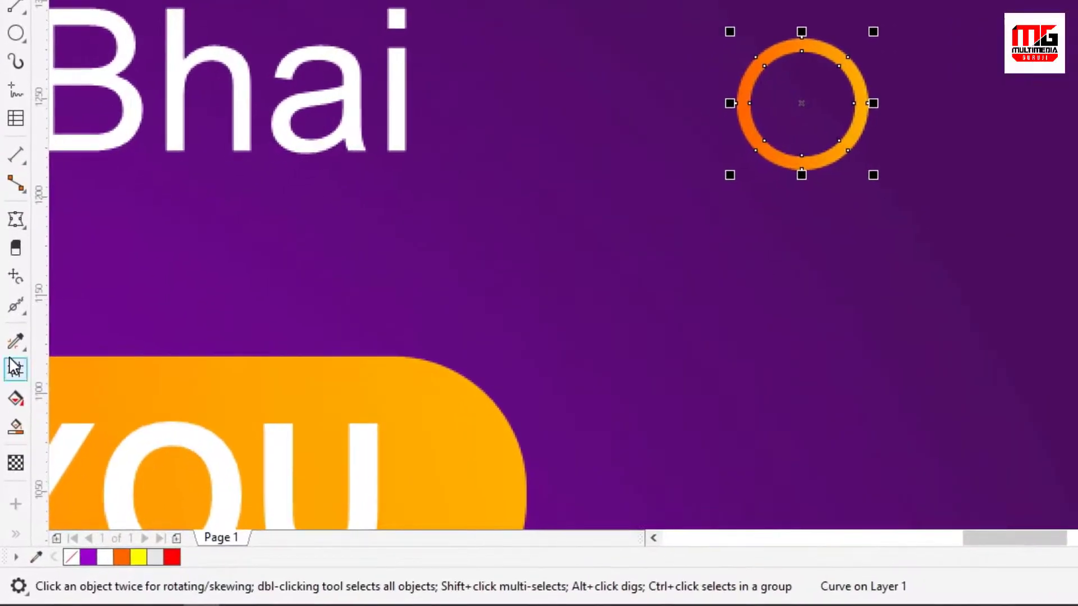
Step: Adjust the small ring's gradient direction with the Interactive Fill and change its yellow end color to magenta
left_click(16, 399)
left_click_drag(746, 150, 891, 3)
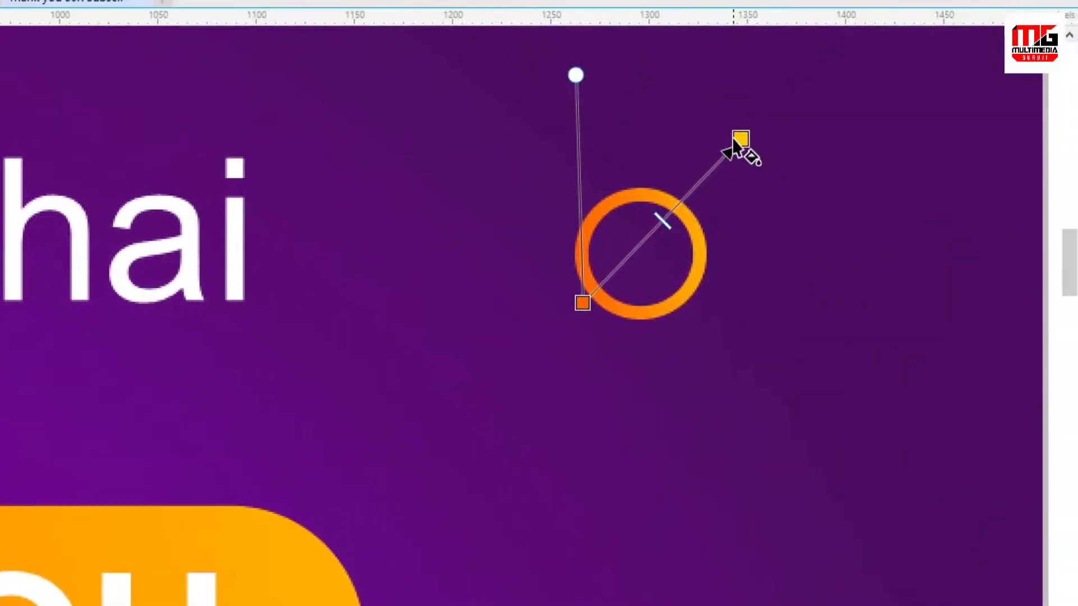
left_click_drag(733, 141, 757, 191)
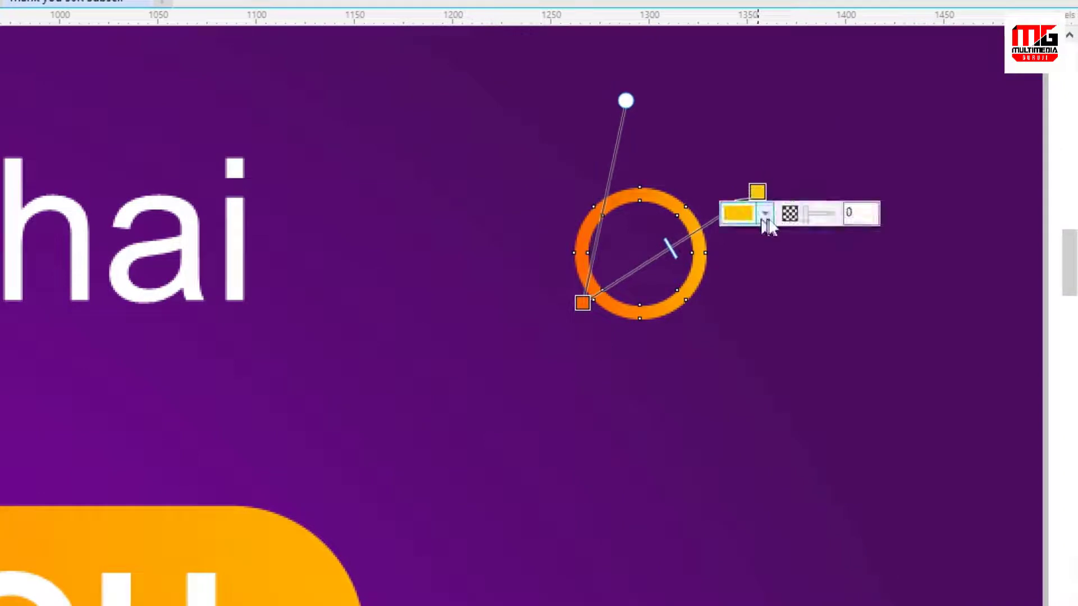
left_click(764, 218)
left_click(910, 503)
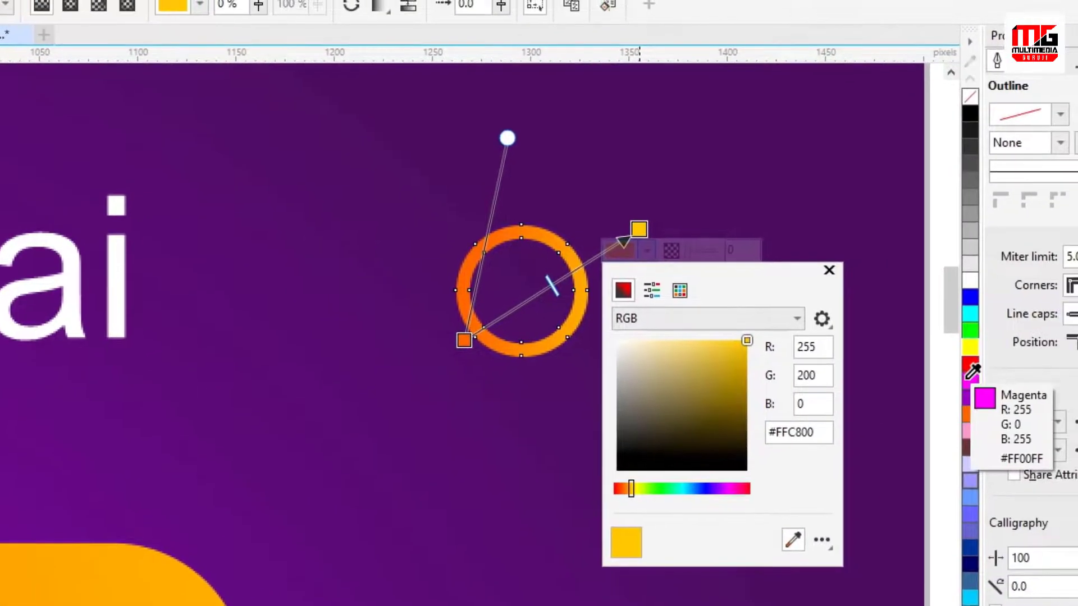
left_click(968, 380)
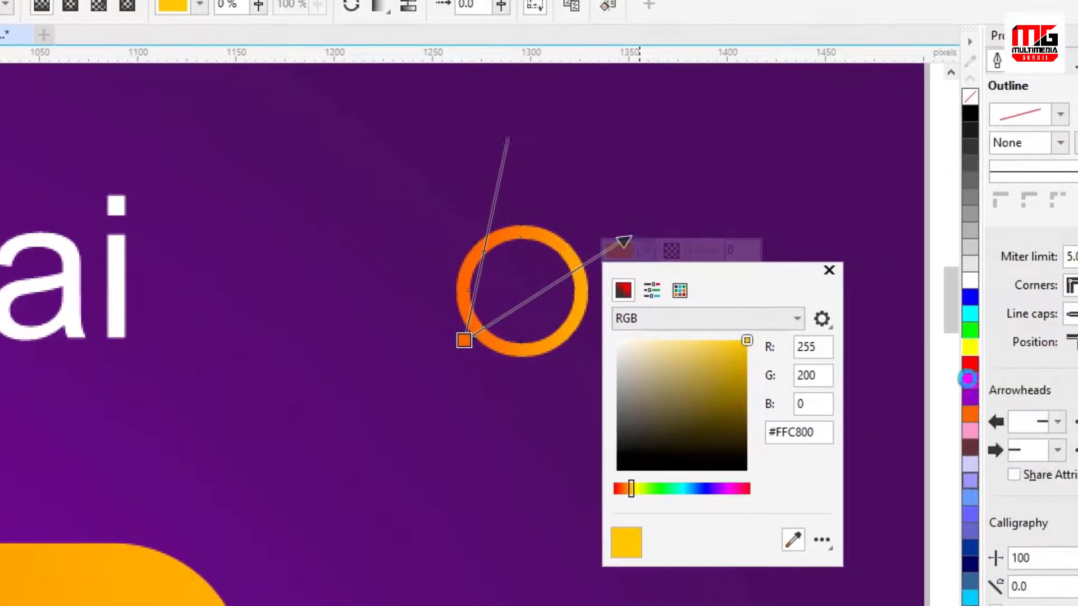
key("space")
scroll(457, 238, "down", 2)
left_click(638, 288)
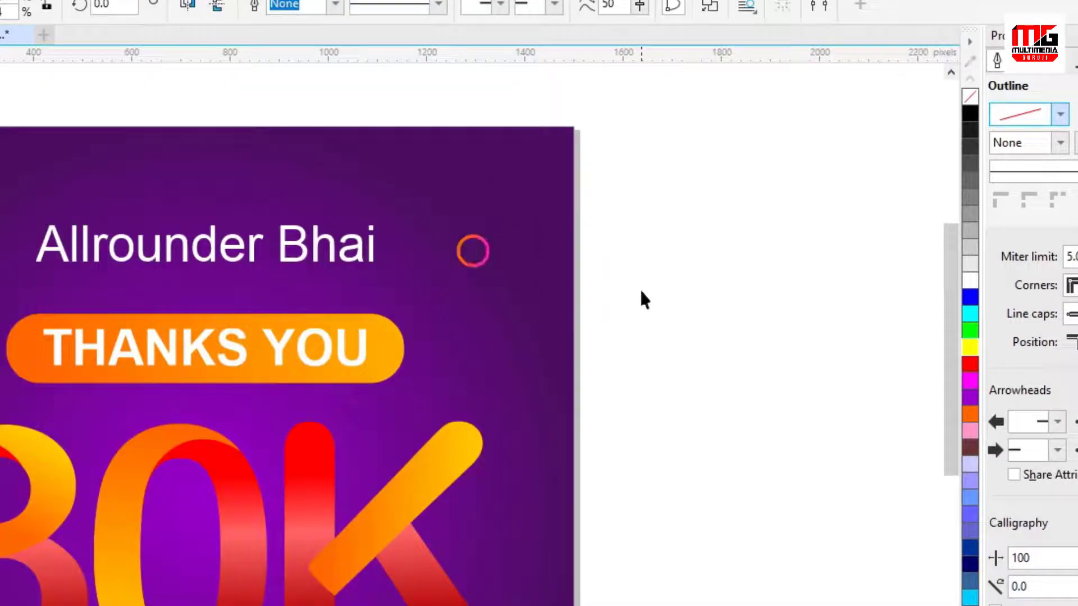
Step: Duplicate the orange-to-magenta ring into the page's upper-left corner and enlarge the copy to 99 px
scroll(639, 288, "down", 2)
scroll(474, 248, "up", 2)
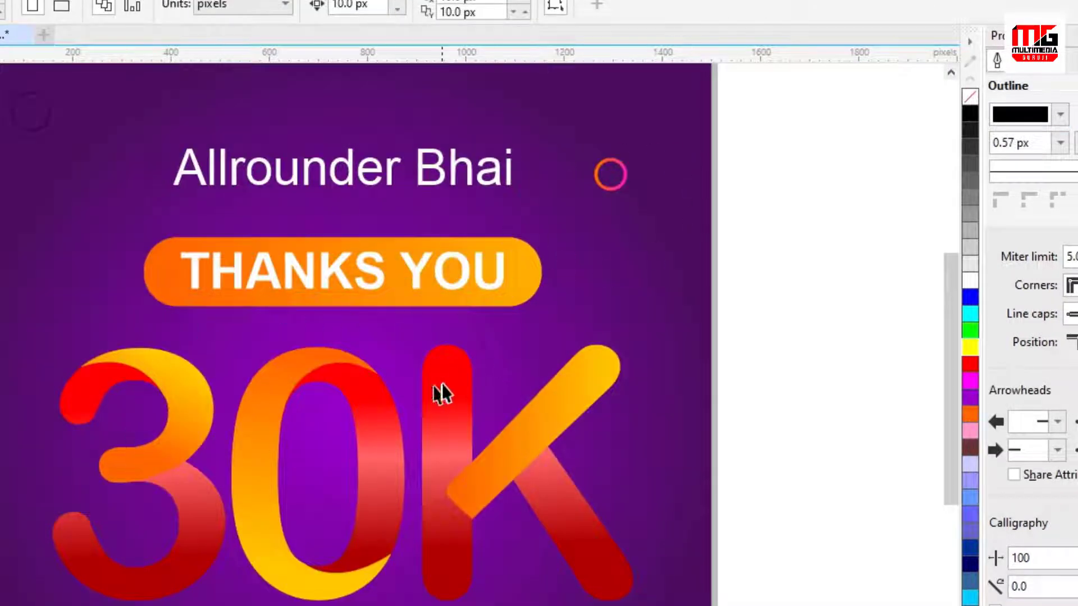
left_click(622, 188)
left_click_drag(623, 188, 69, 168)
scroll(25, 91, "up", 4)
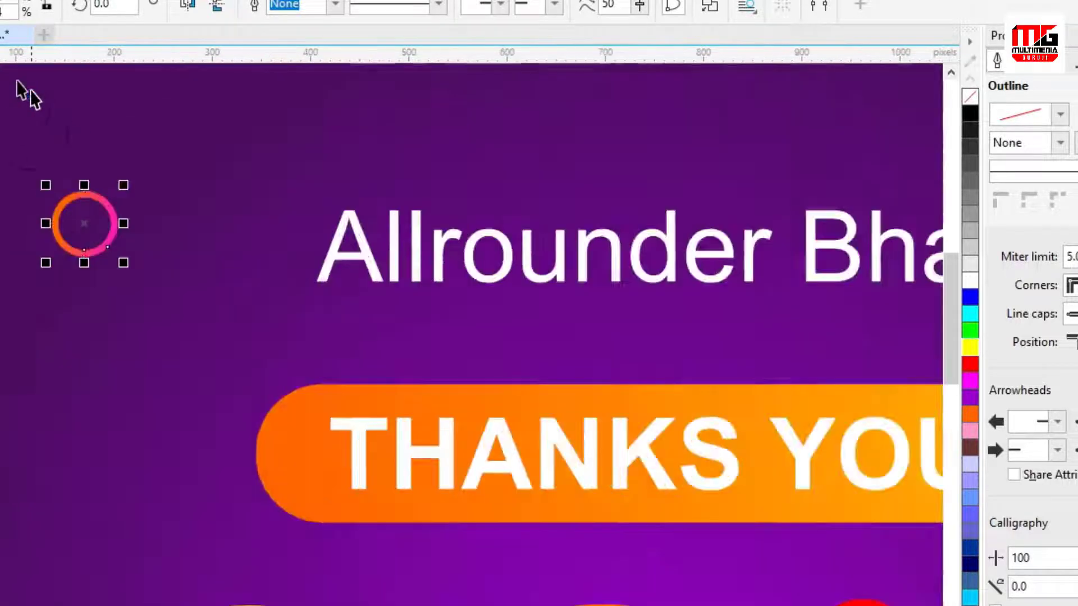
left_click(93, 216)
left_click_drag(91, 214, 103, 265)
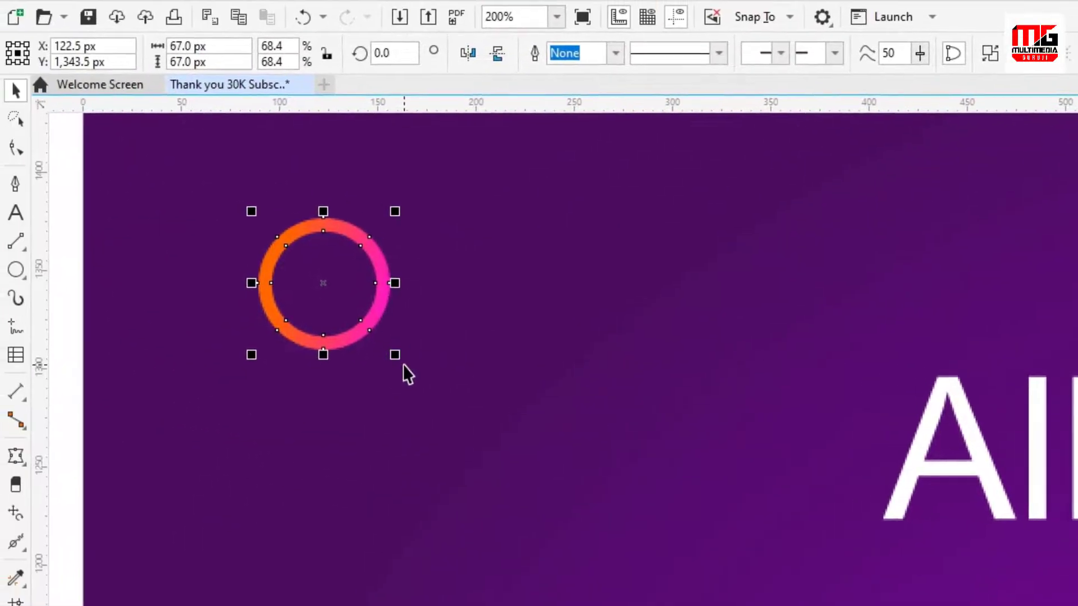
left_click_drag(116, 305, 173, 364)
left_click_drag(462, 422, 461, 422)
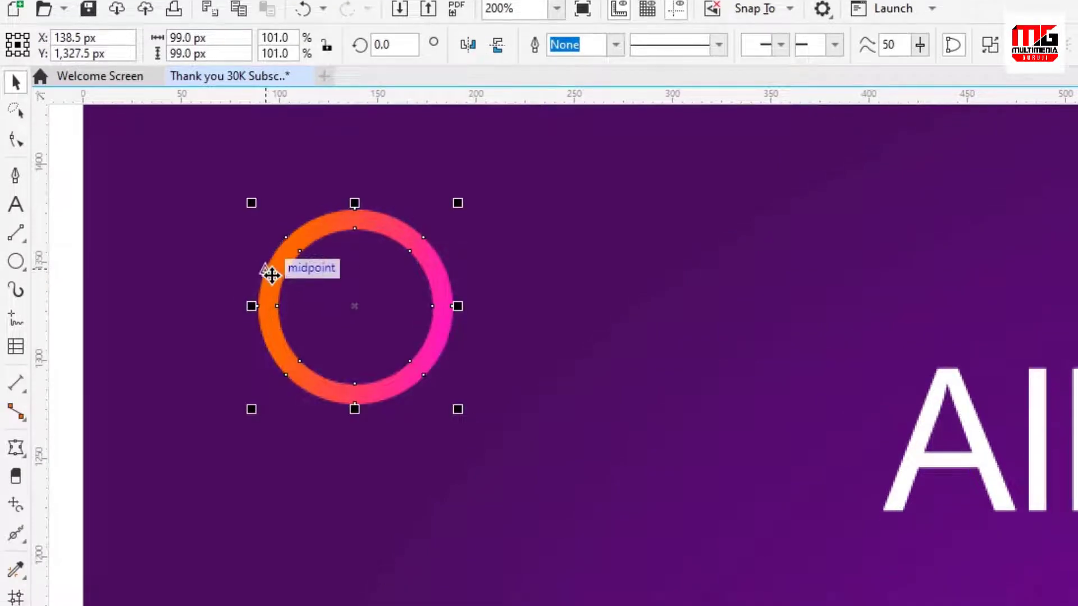
Step: Change the orange start color of the upper-left ring's gradient to blue
left_click(15, 402)
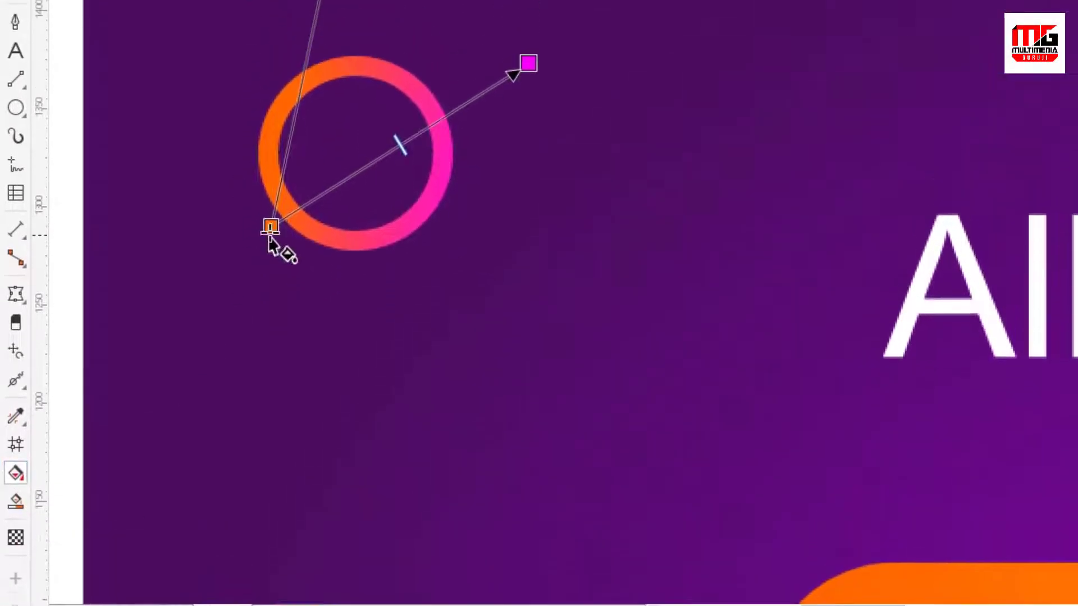
left_click(270, 229)
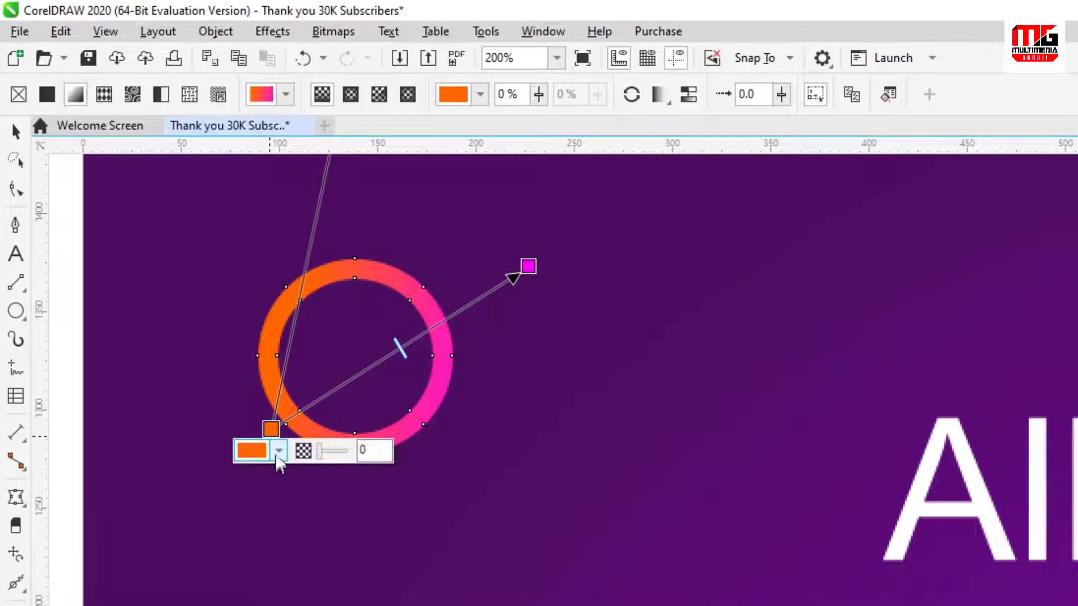
left_click(279, 451)
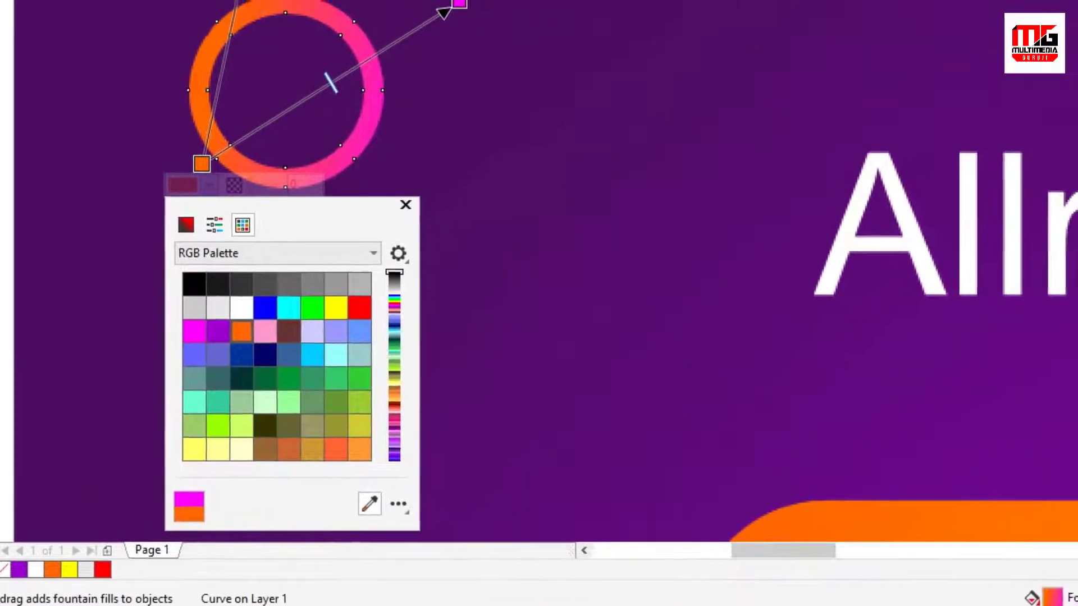
left_click(955, 413)
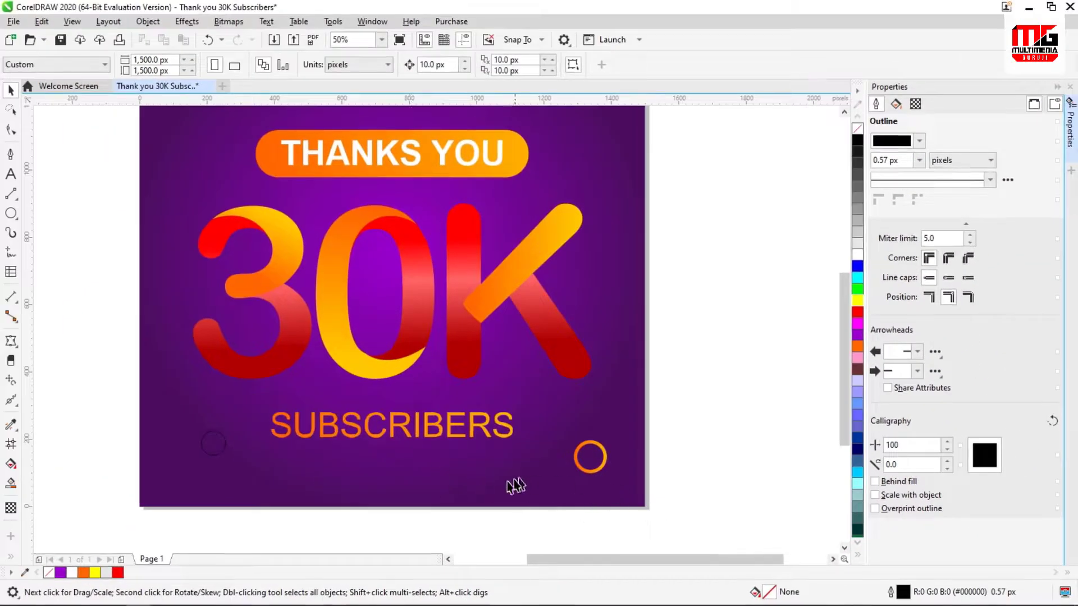
Step: Apply the SUBSCRIBERS text's gradient to the dark outlined circle in the page's lower-left area using the Attributes Eyedropper
scroll(483, 483, "up", 1)
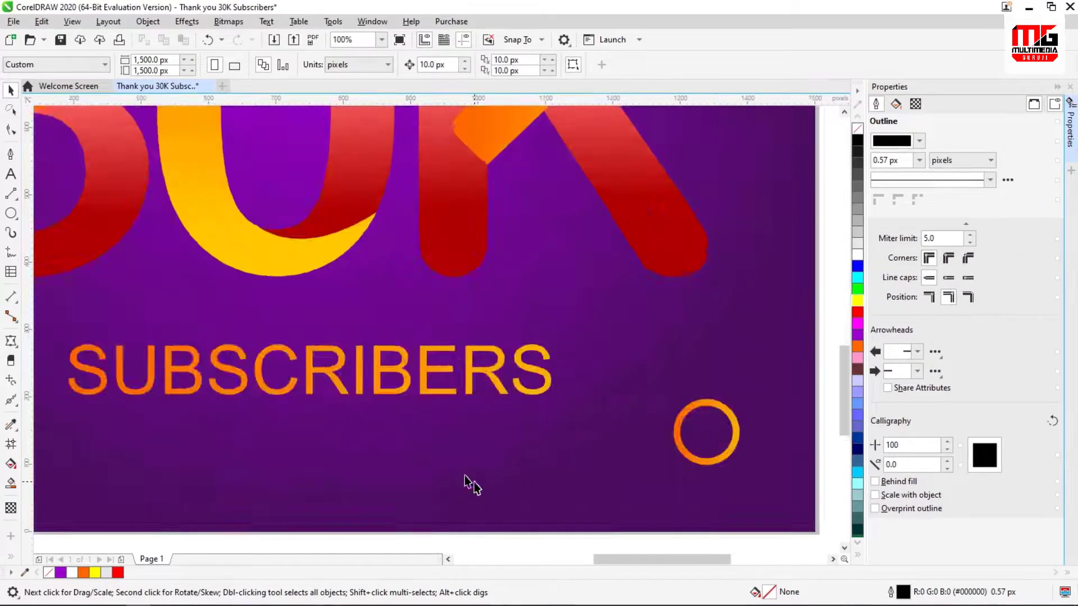
scroll(427, 505, "down", 1)
scroll(147, 435, "up", 1)
left_click(103, 345)
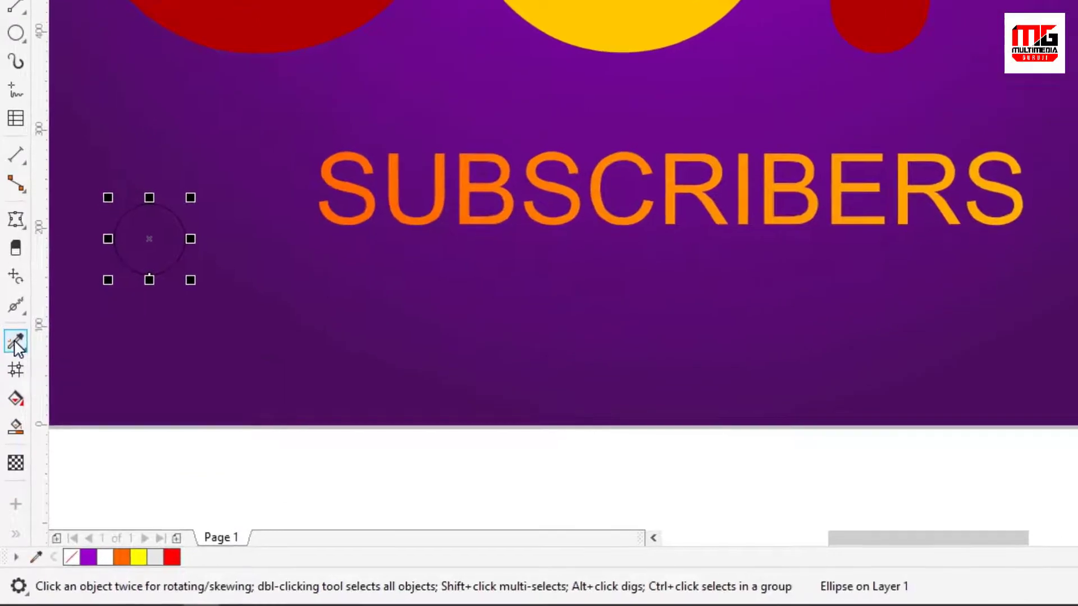
left_click(15, 344)
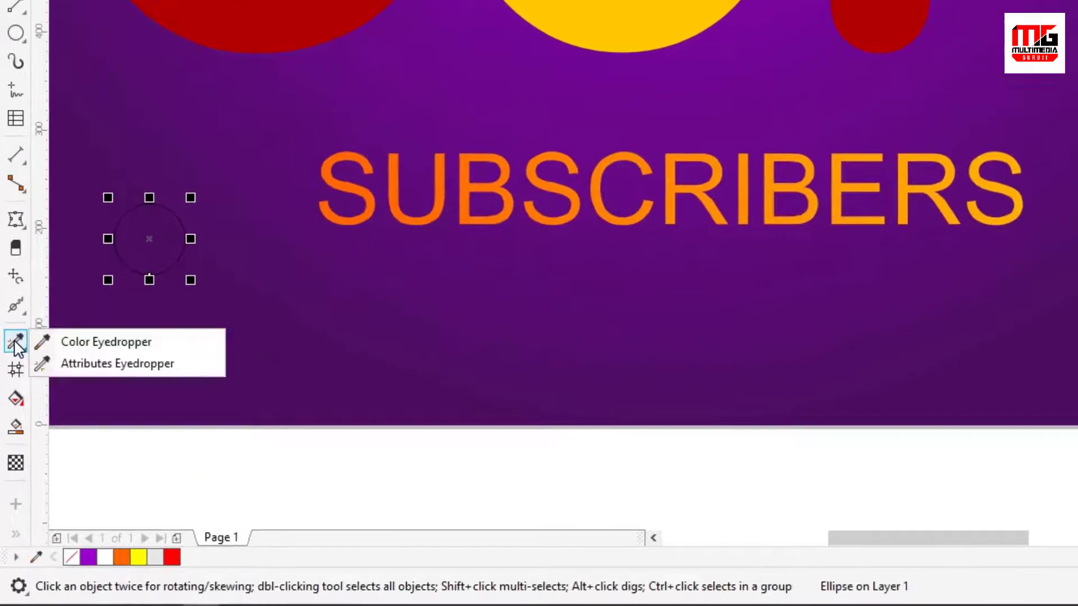
left_click(98, 364)
scroll(445, 193, "up", 2)
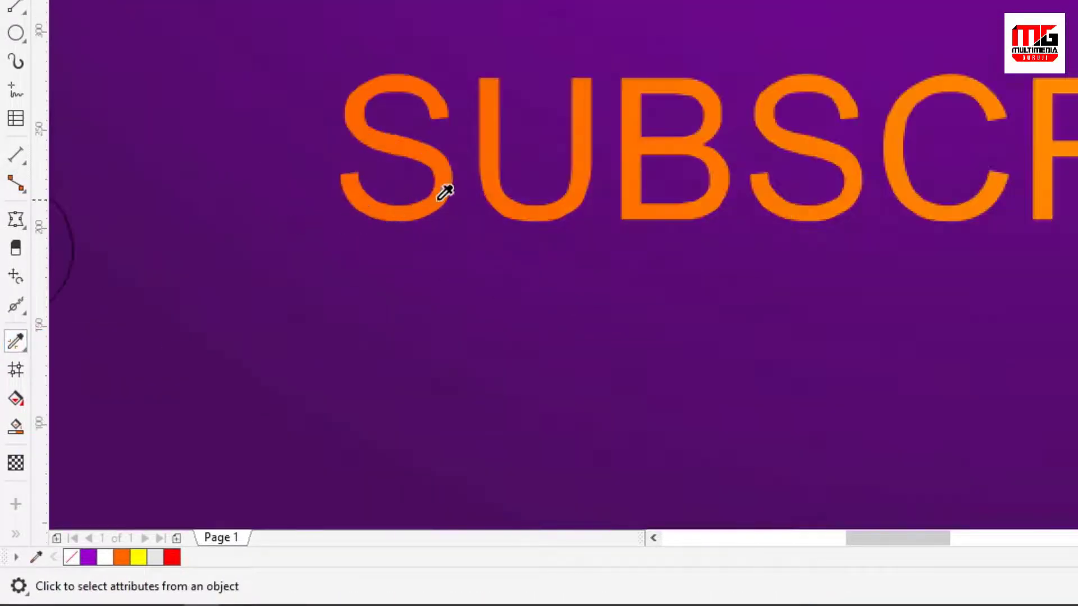
left_click(447, 197)
scroll(618, 176, "down", 2)
scroll(325, 211, "up", 2)
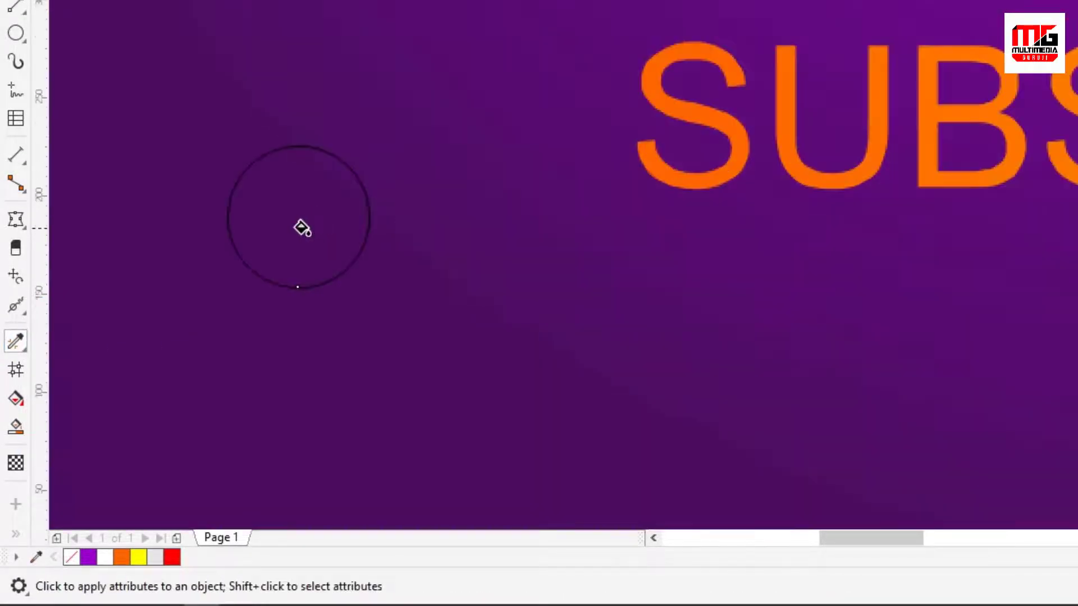
left_click(301, 228)
scroll(301, 227, "down", 2)
scroll(325, 354, "down", 1)
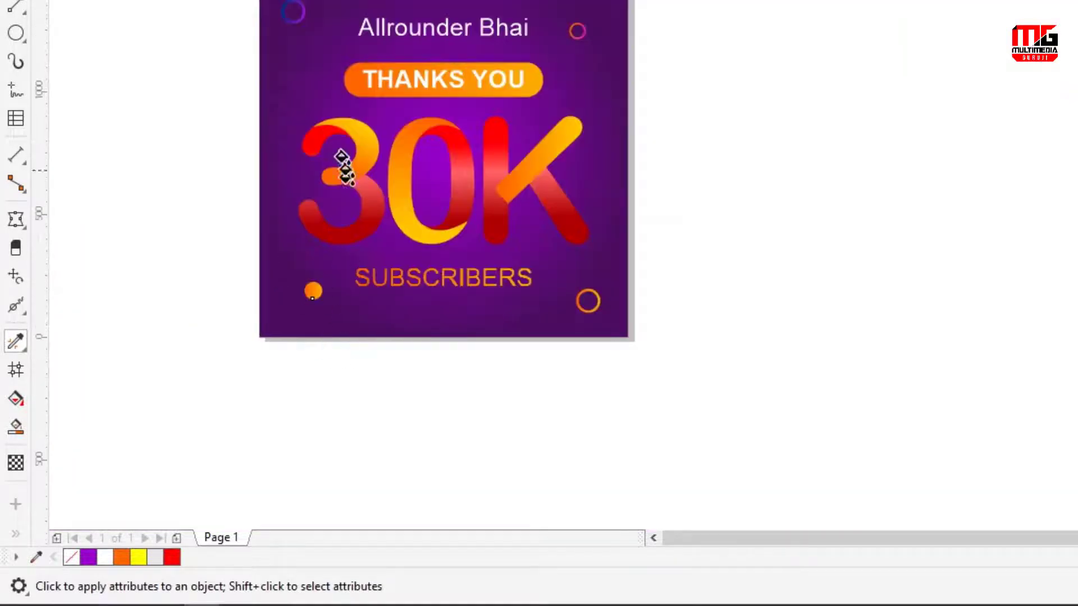
scroll(344, 168, "up", 2)
left_click(11, 57)
Step: Duplicate the orange filled circle to just below the upper-right ring and size the copy to 36 px
left_click(255, 487)
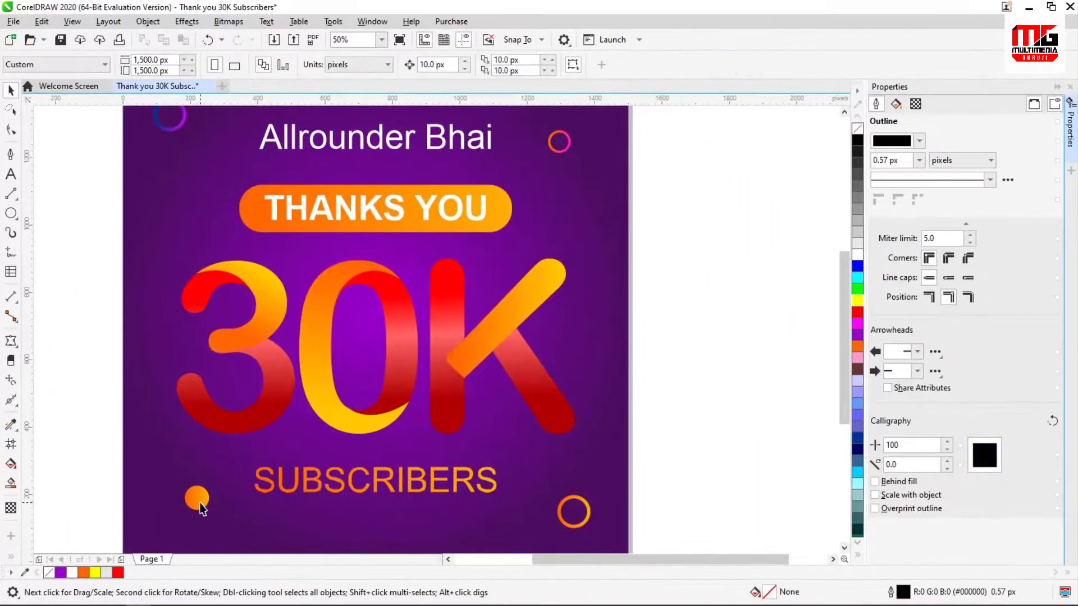
left_click(279, 456)
left_click_drag(201, 501, 551, 185)
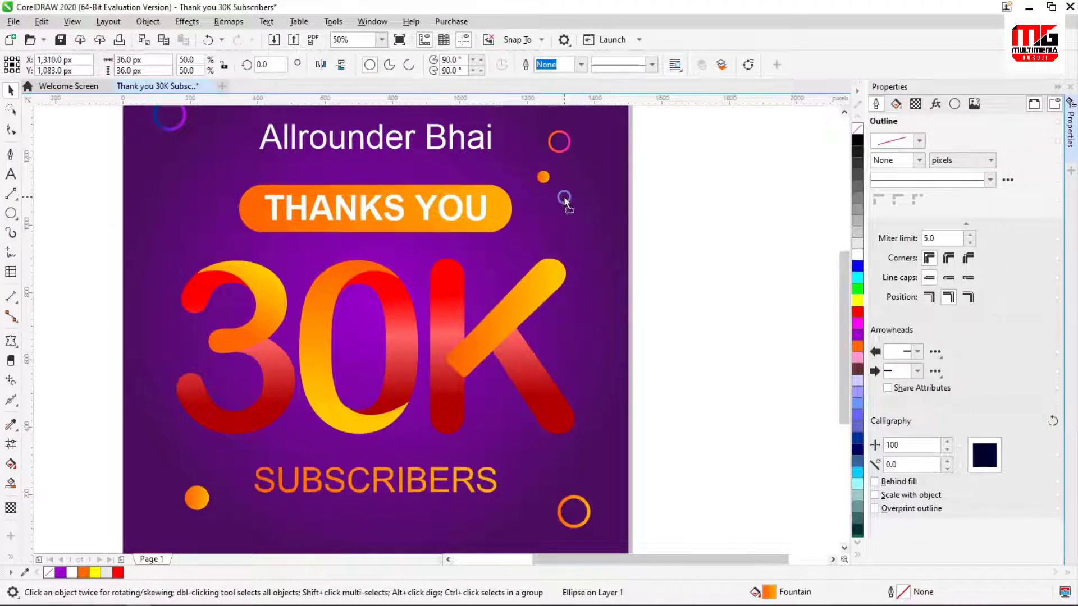
Step: Place another copy of the small circle slightly below and beside it, and shrink it to 18 px
scroll(562, 188, "up", 3)
left_click_drag(576, 184, 549, 208)
scroll(578, 226, "up", 2)
scroll(577, 226, "down", 4)
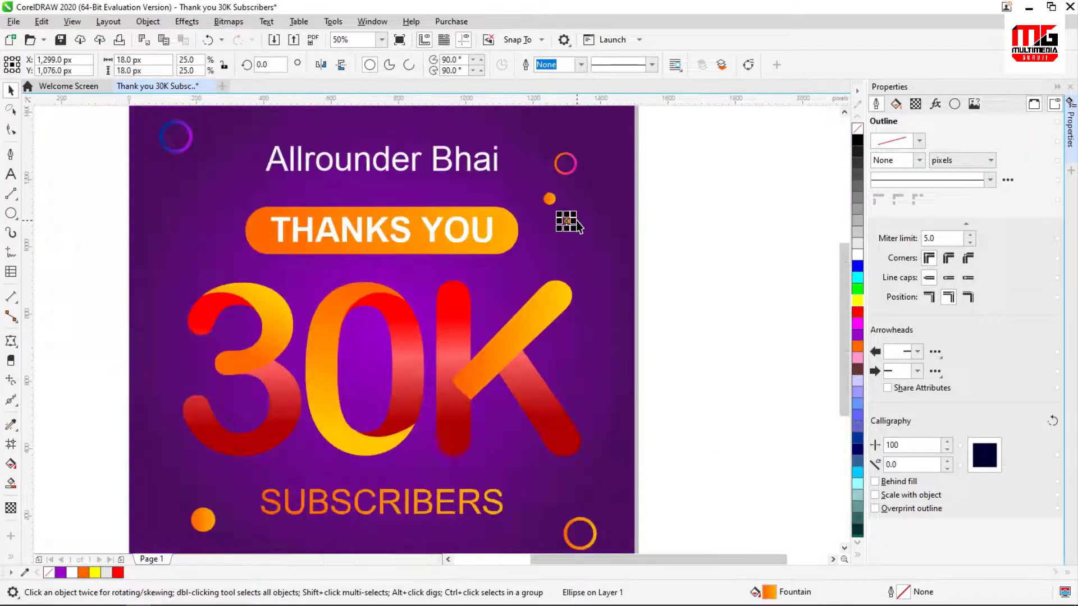
scroll(578, 226, "down", 1)
scroll(565, 227, "up", 1)
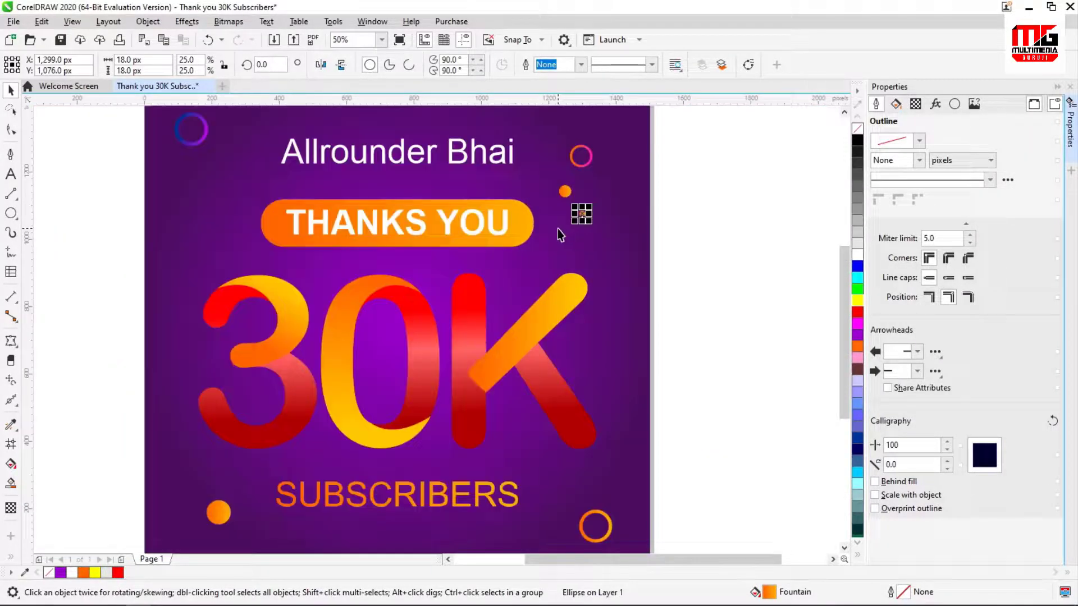
left_click(720, 319)
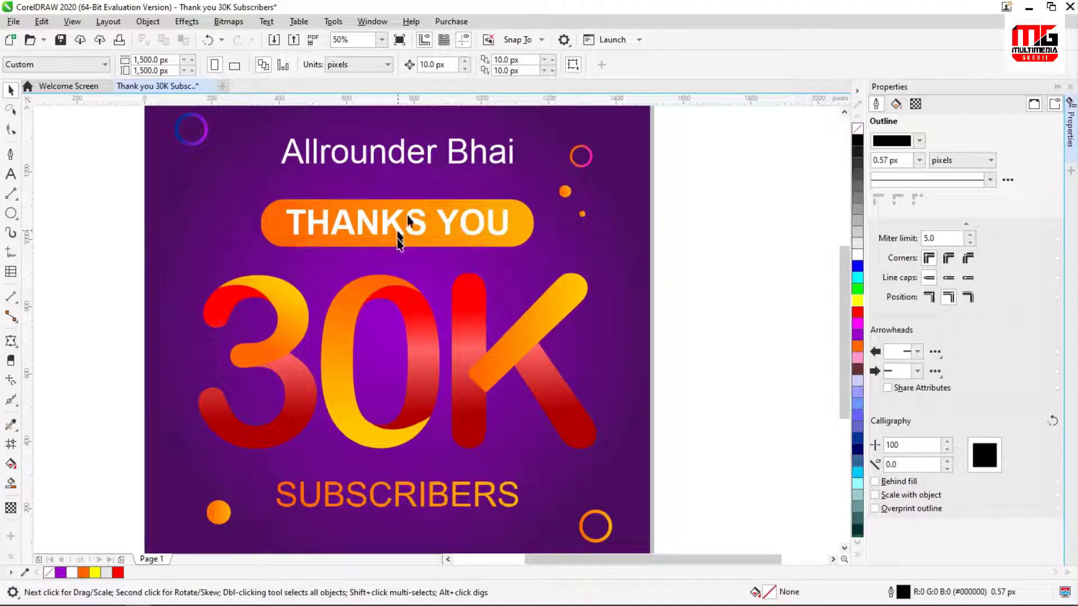
scroll(579, 211, "up", 4)
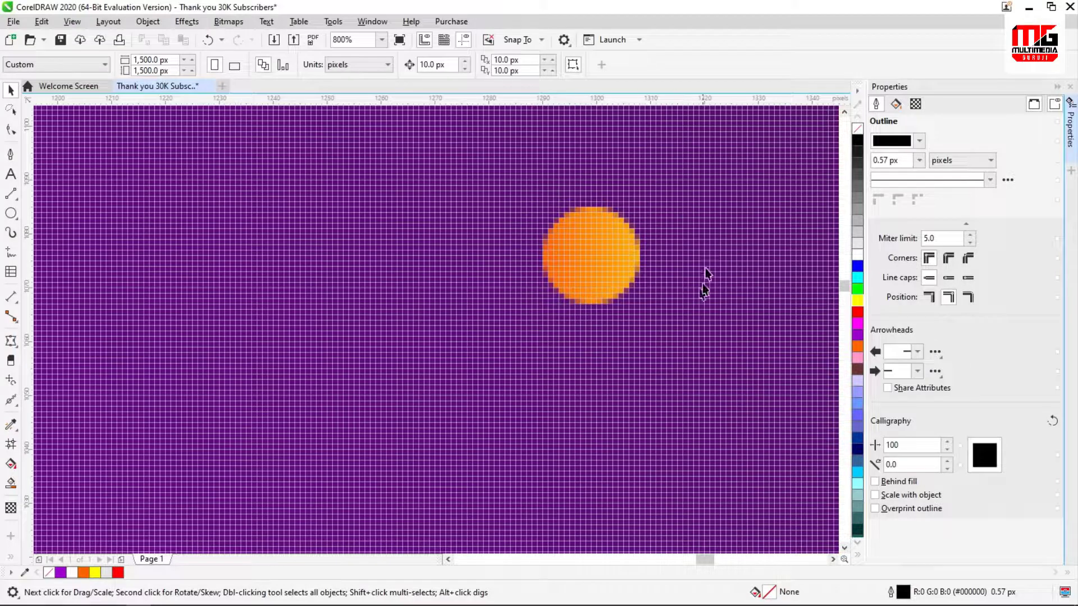
scroll(563, 270, "down", 1)
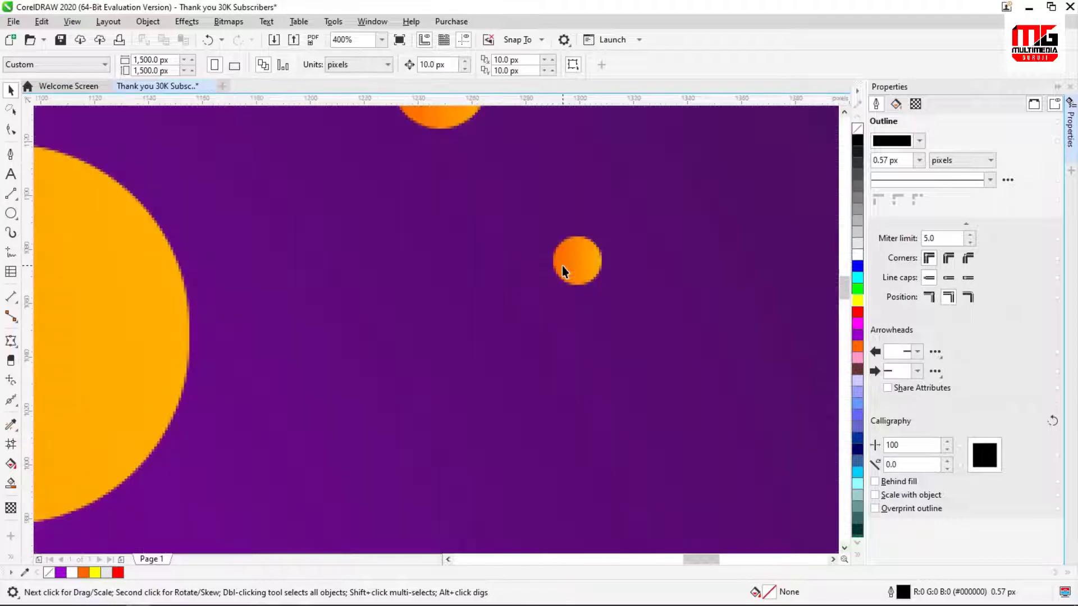
Step: Switch the document's view mode to Enhanced
scroll(589, 269, "up", 1)
scroll(613, 250, "up", 1)
scroll(613, 252, "down", 1)
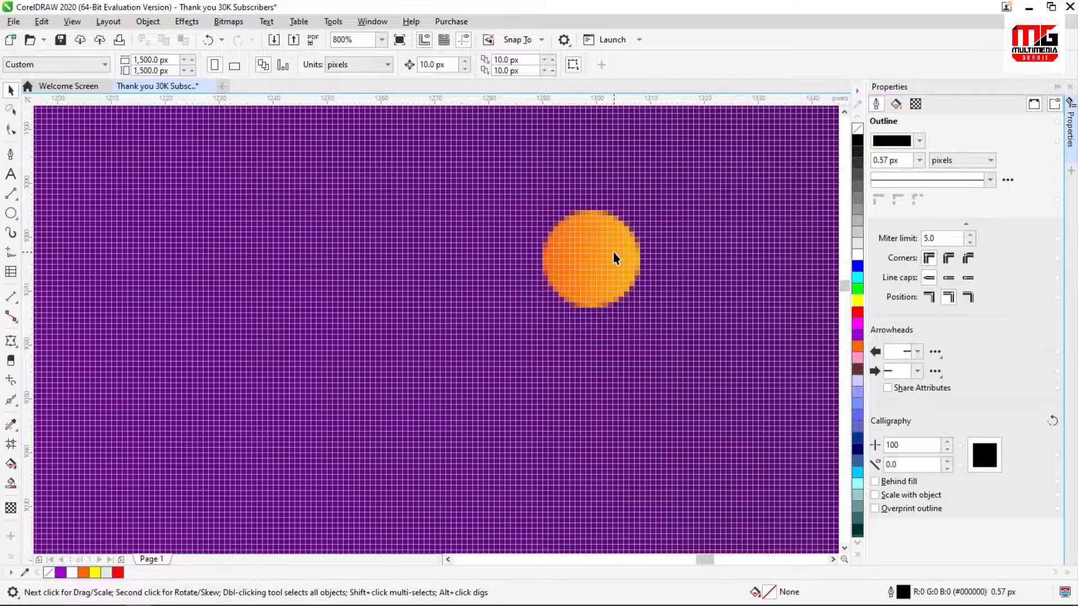
scroll(582, 245, "down", 1)
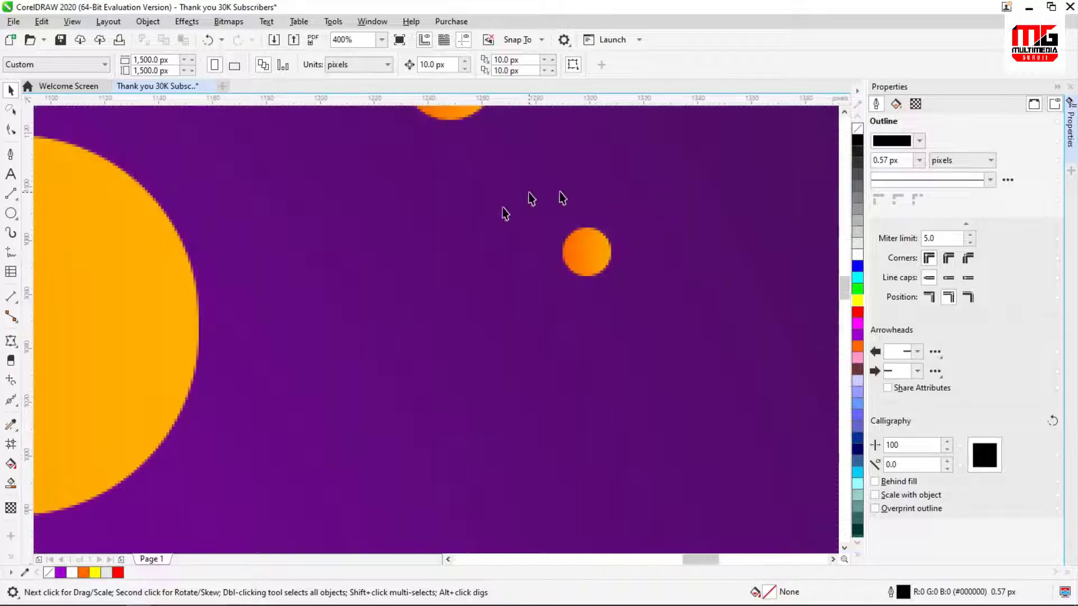
scroll(606, 250, "up", 2)
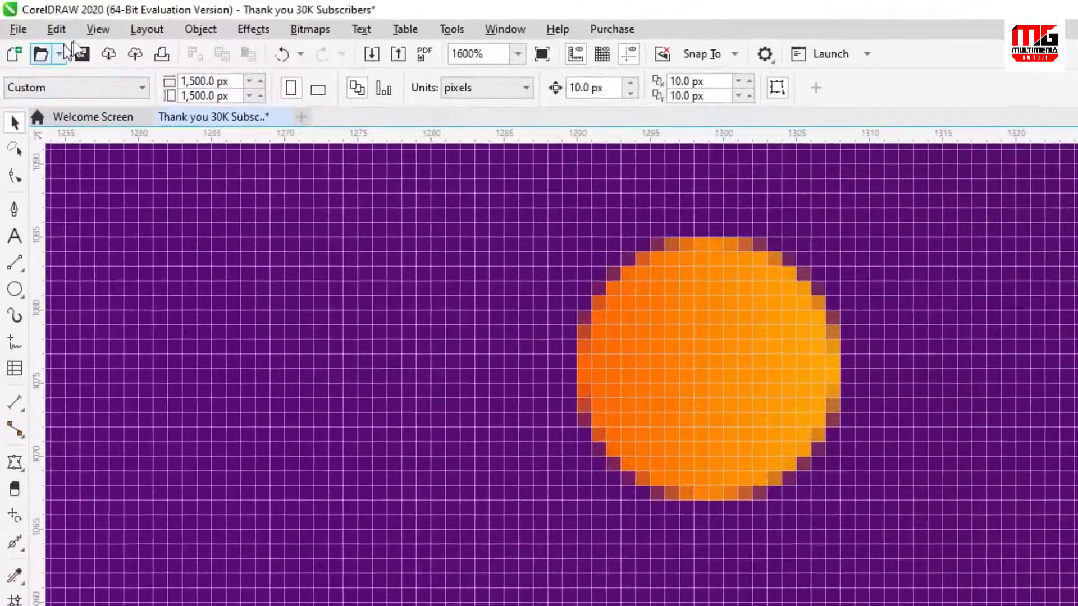
left_click(71, 23)
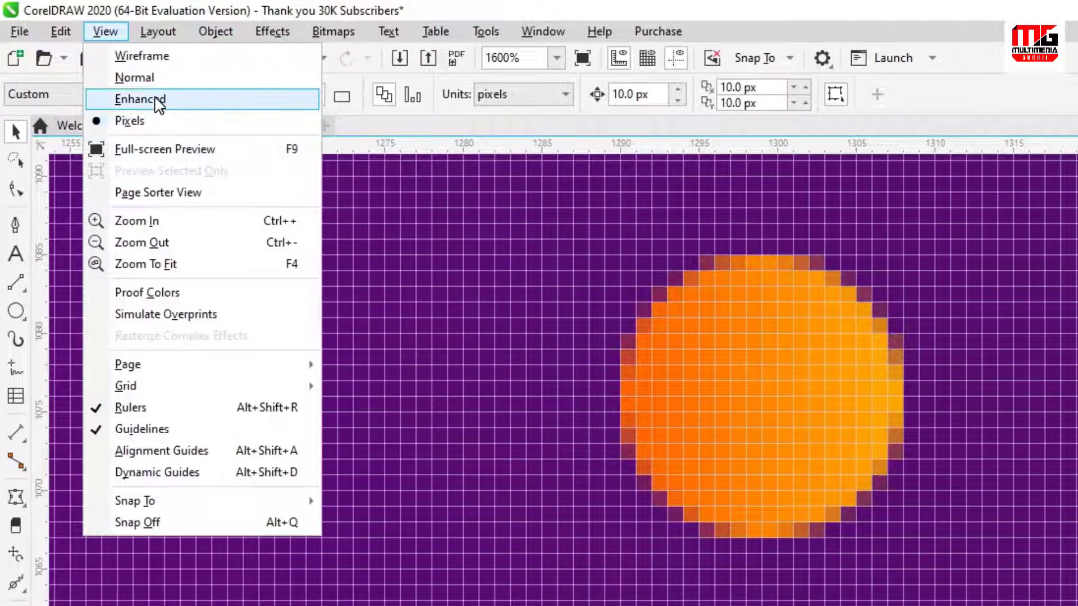
left_click(140, 99)
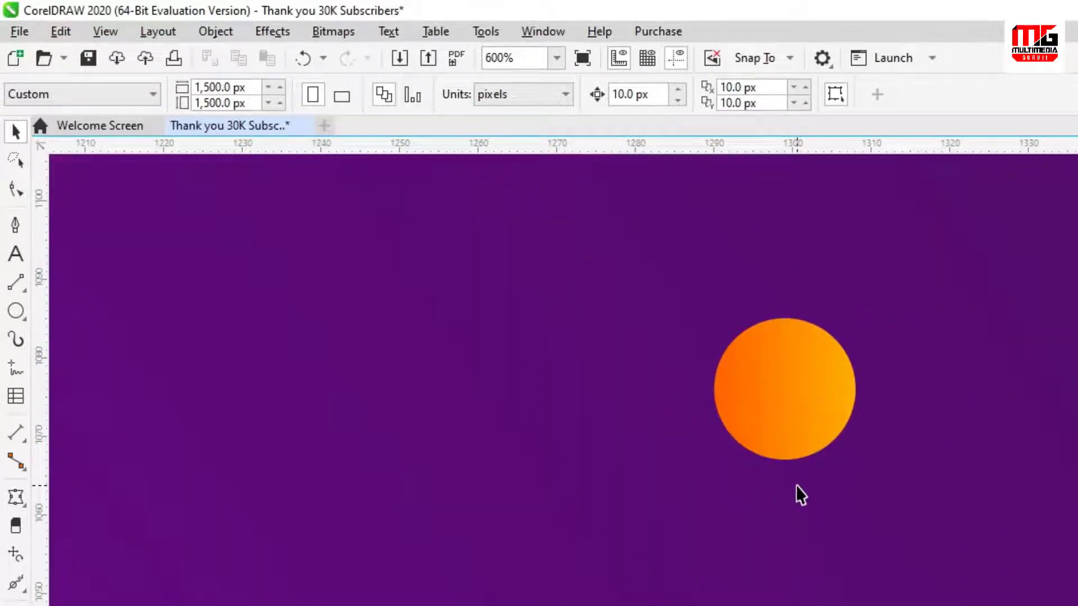
Step: Duplicate the 36 px orange circle beside the upper-right ring, and place another copy beside the THANKS YOU banner, shrunk to 20.5 px
scroll(797, 492, "up", 1)
scroll(791, 491, "down", 4)
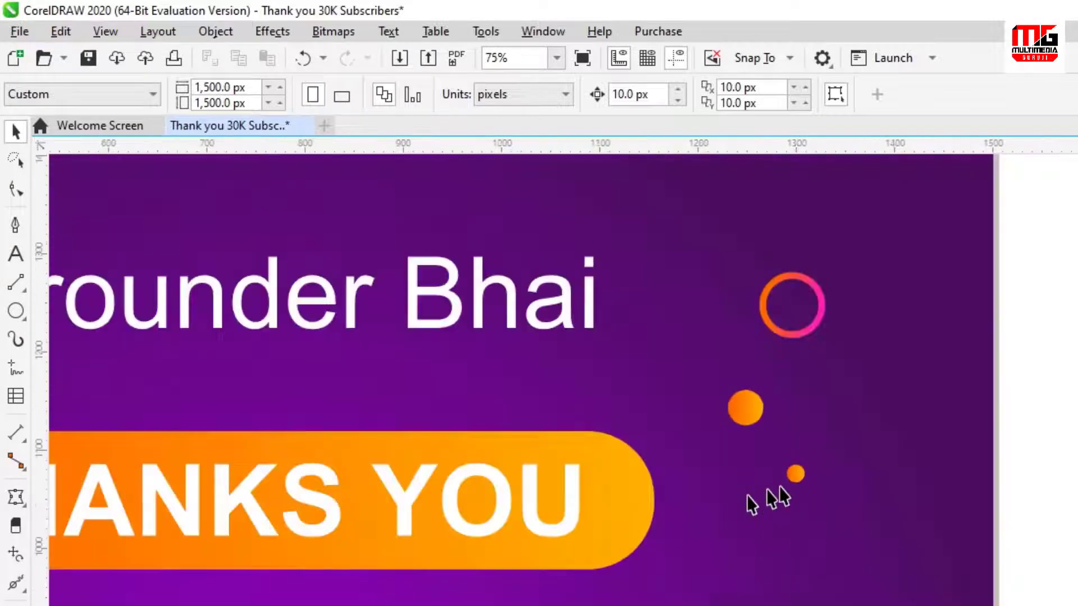
scroll(820, 336, "down", 1)
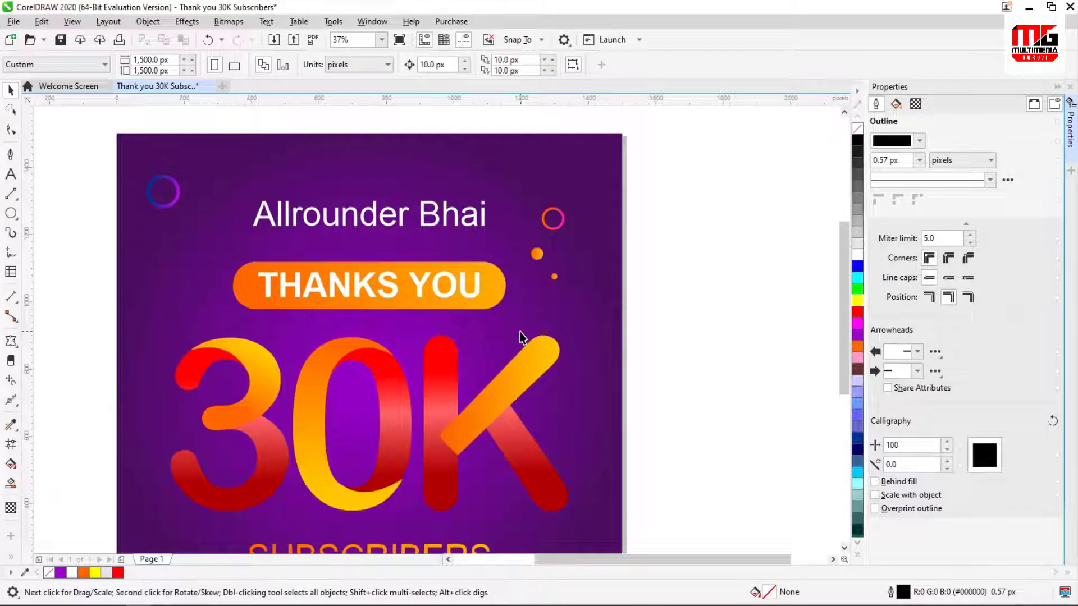
scroll(596, 251, "up", 1)
left_click_drag(477, 257, 475, 325)
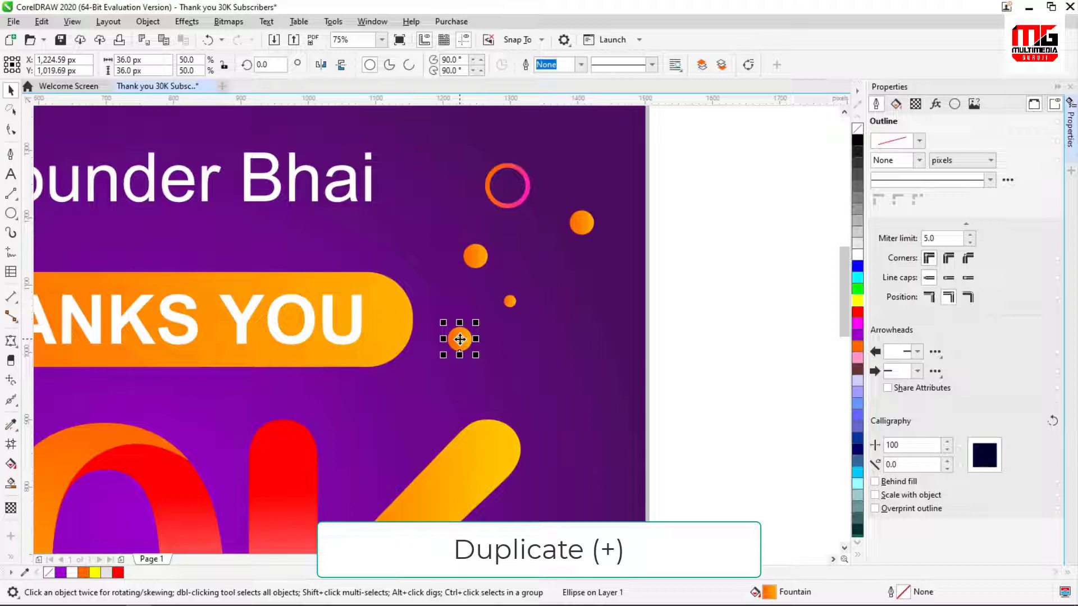
scroll(459, 339, "up", 1)
left_click_drag(483, 314, 497, 336)
scroll(570, 320, "down", 2)
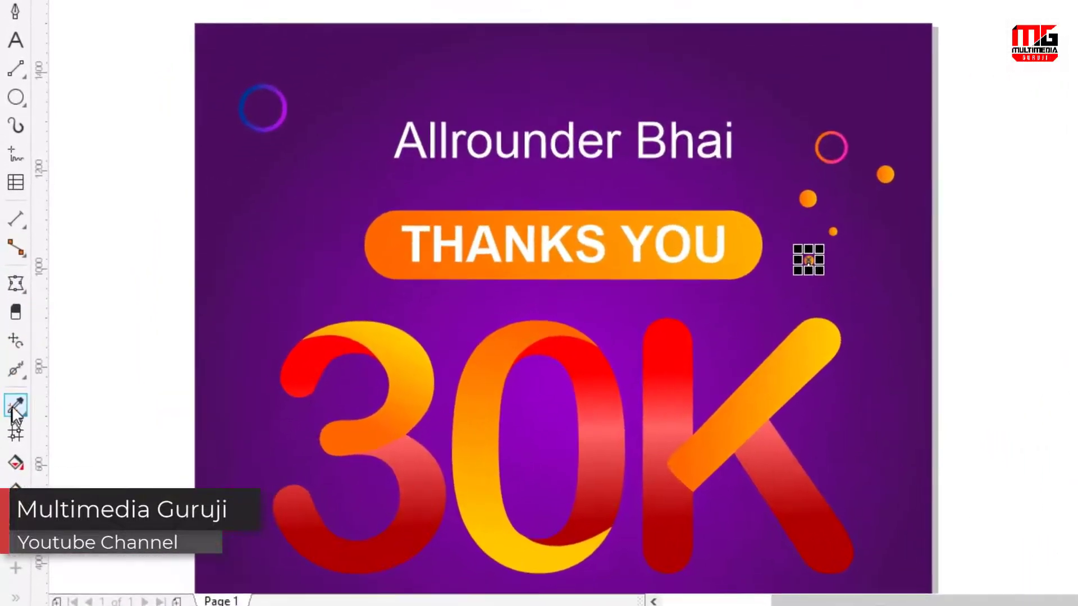
Step: Apply the upper-right ring's orange-pink gradient to the filled circle beside it using the Attributes Eyedropper
left_click(11, 425)
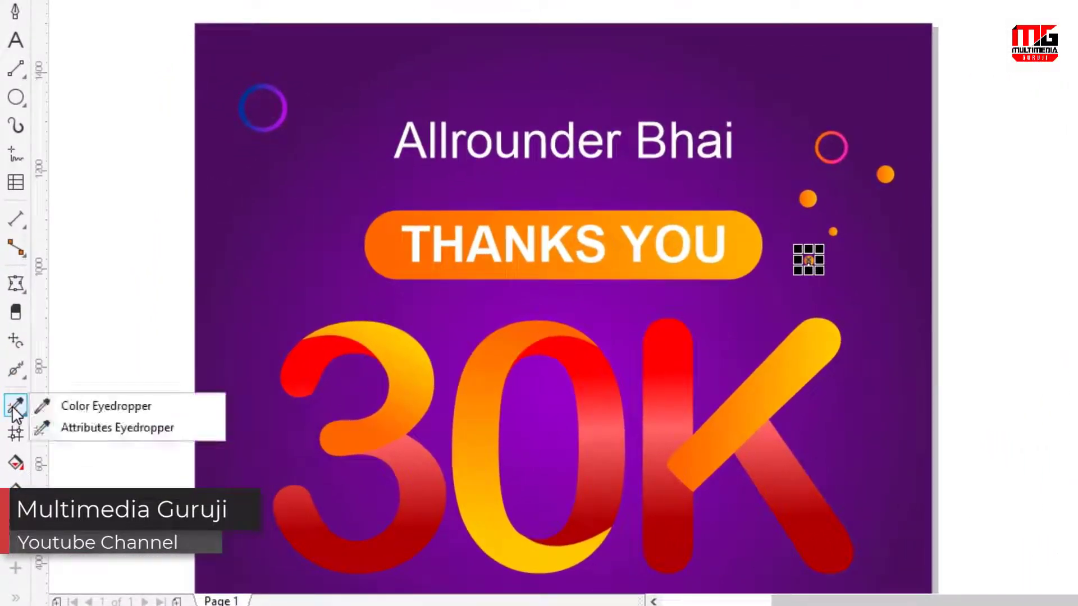
left_click(64, 433)
scroll(887, 239, "up", 2)
scroll(786, 126, "up", 2)
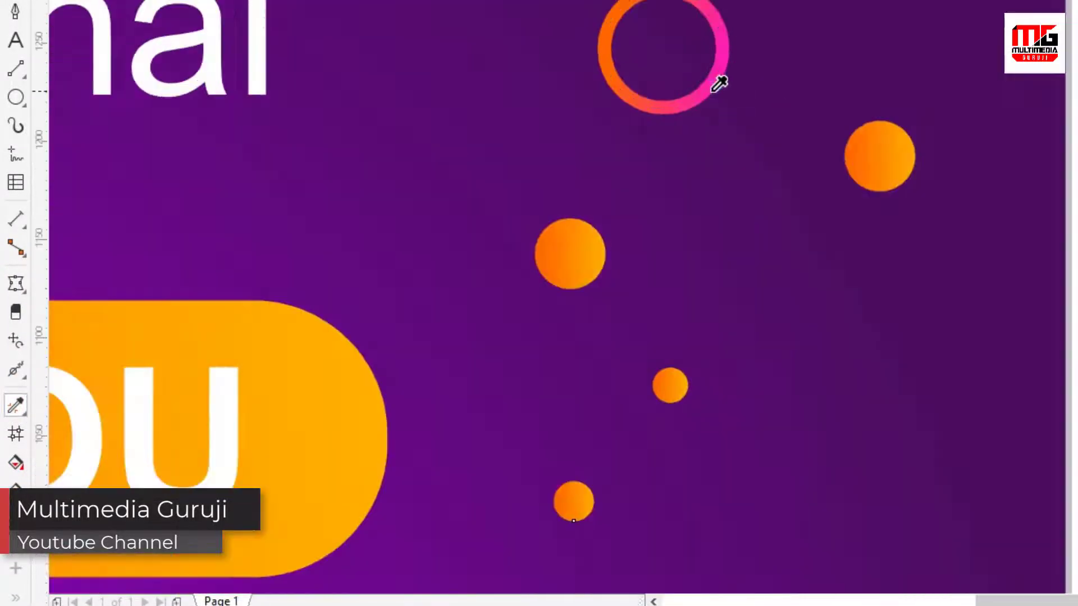
left_click(724, 70)
left_click(880, 153)
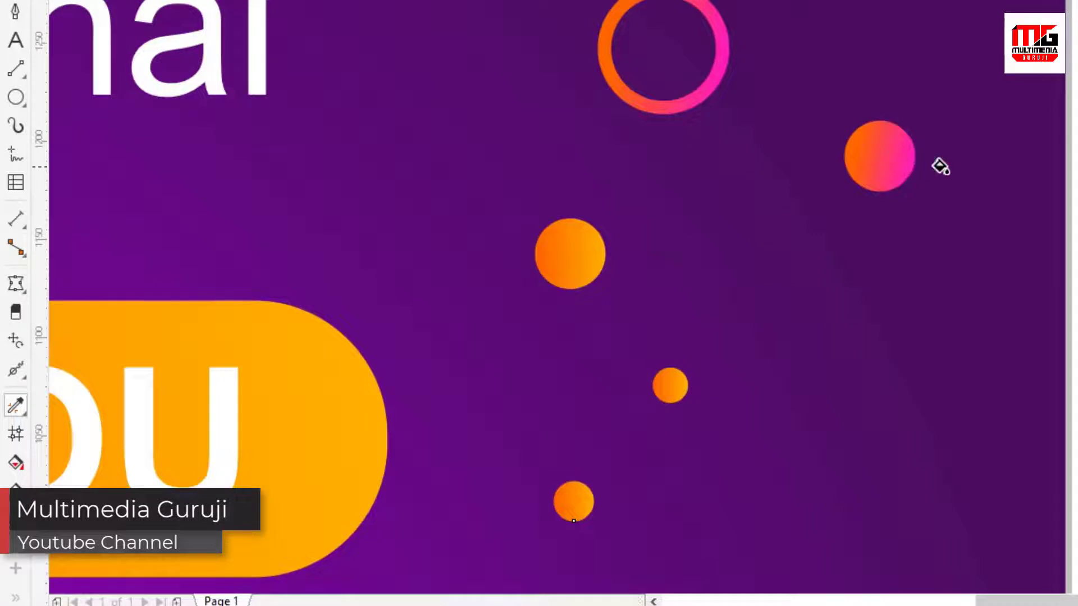
Step: Apply the upper-left ring's blue-purple gradient to the 20.5 px circle beside the THANKS YOU banner
scroll(940, 167, "down", 3)
scroll(297, 119, "up", 3)
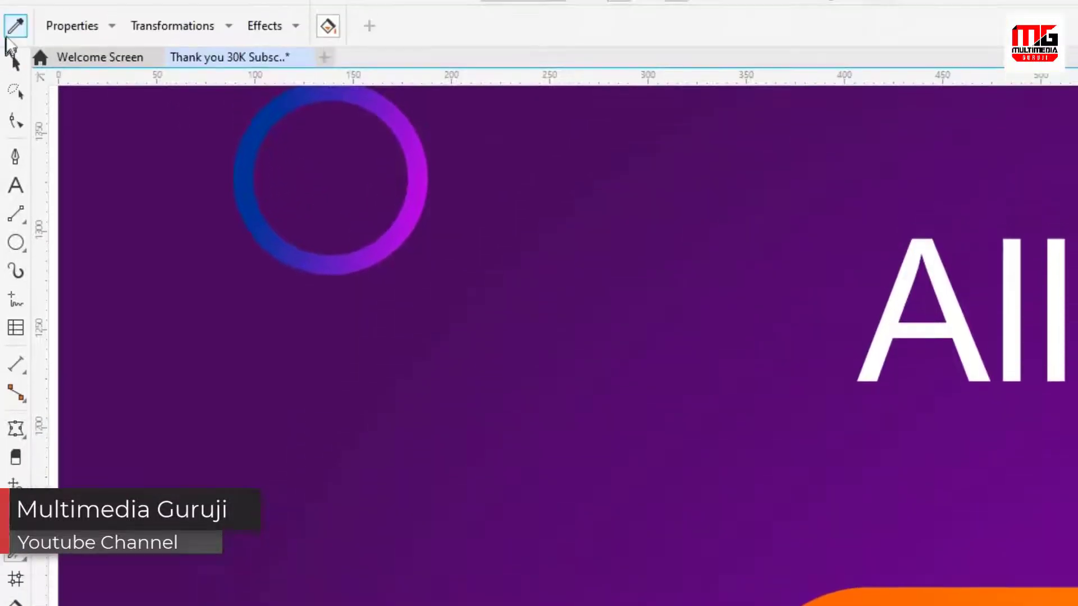
scroll(276, 237, "down", 3)
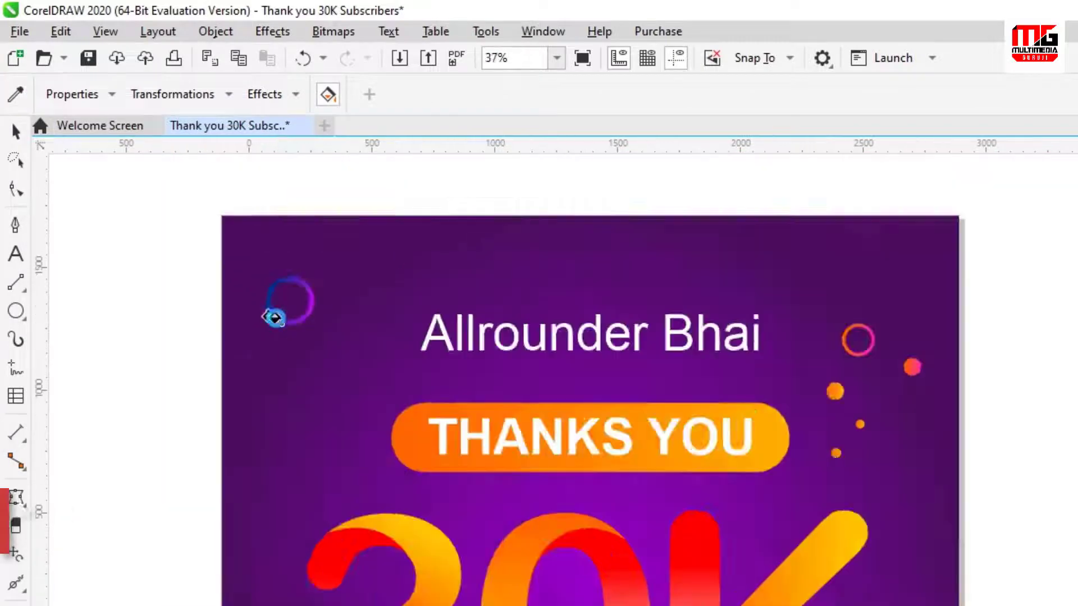
scroll(273, 317, "down", 1)
scroll(578, 393, "up", 3)
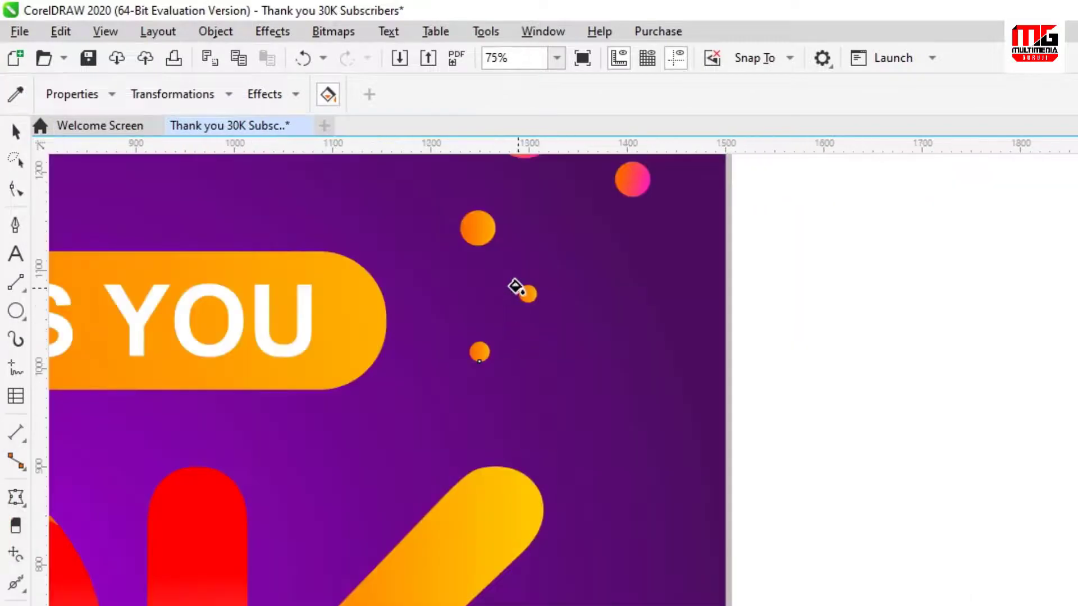
left_click(447, 417)
scroll(623, 470, "down", 2)
left_click(16, 132)
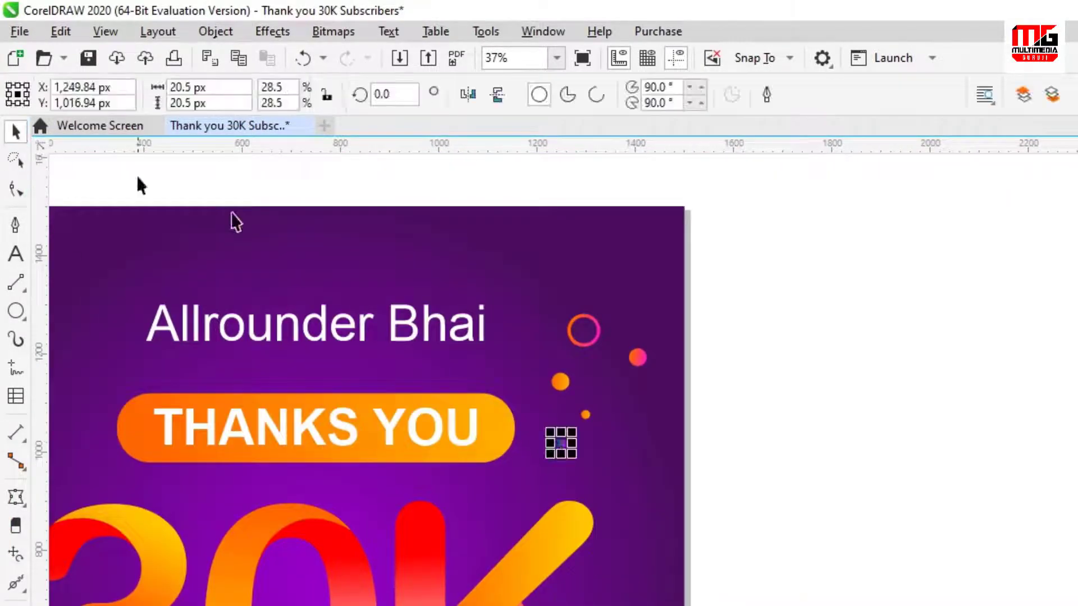
Step: Duplicate the orange-pink circle next to the filled circle in the page's lower-left area, and place another copy beside the 3
left_click(912, 340)
scroll(912, 339, "down", 1)
scroll(691, 428, "up", 1)
left_click(779, 295)
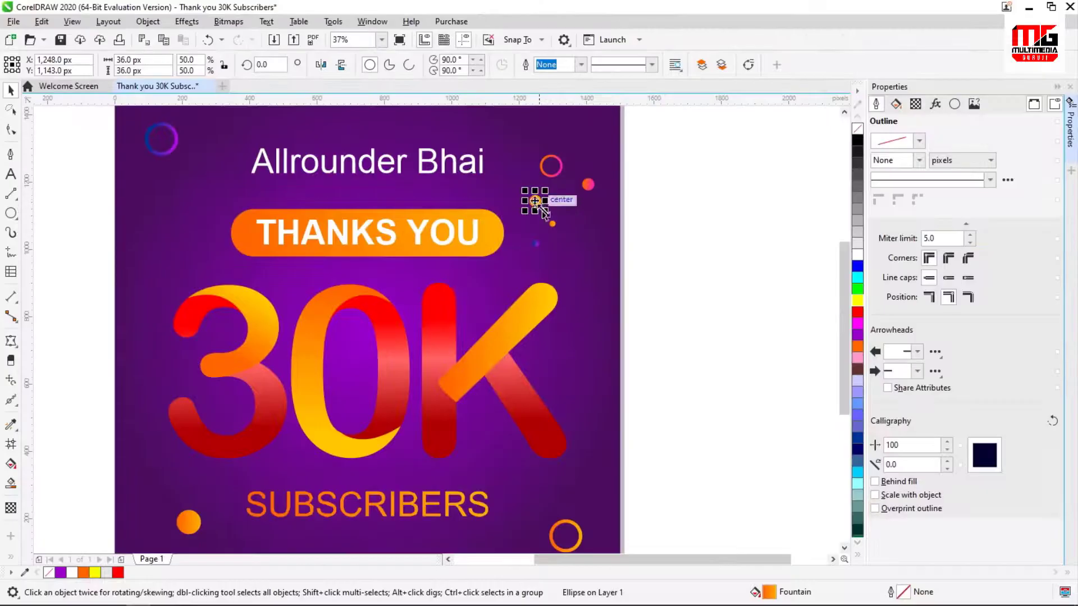
left_click(858, 269)
left_click_drag(857, 269, 167, 453)
key("space")
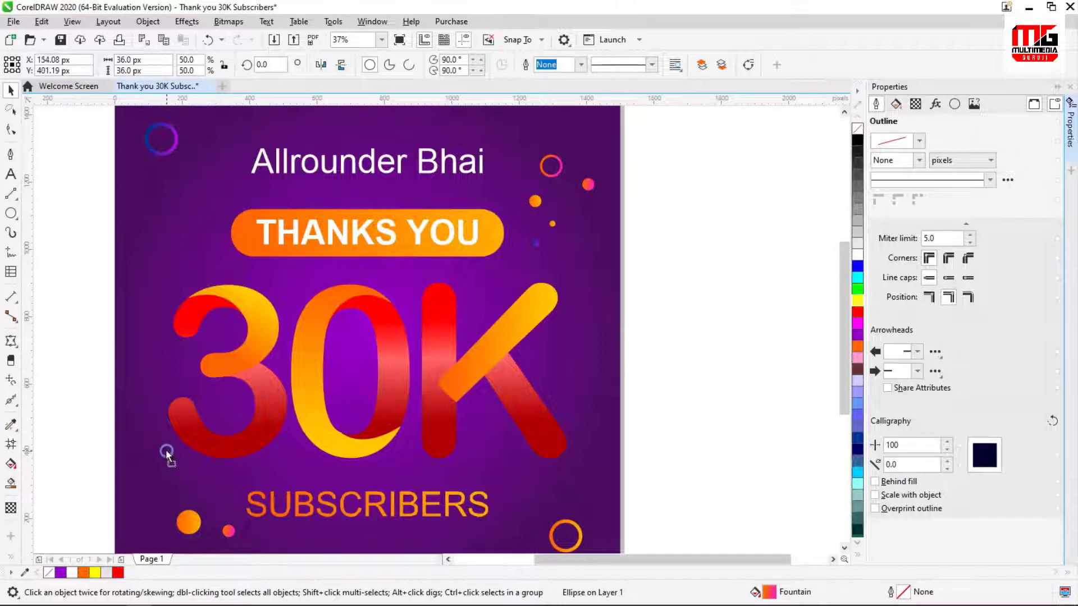
Step: Shrink the orange-pink circle beside the 3 to 18 px and place a copy between the tops of the 3 and the 0
scroll(159, 400, "up", 3)
left_click_drag(159, 400, 673, 117)
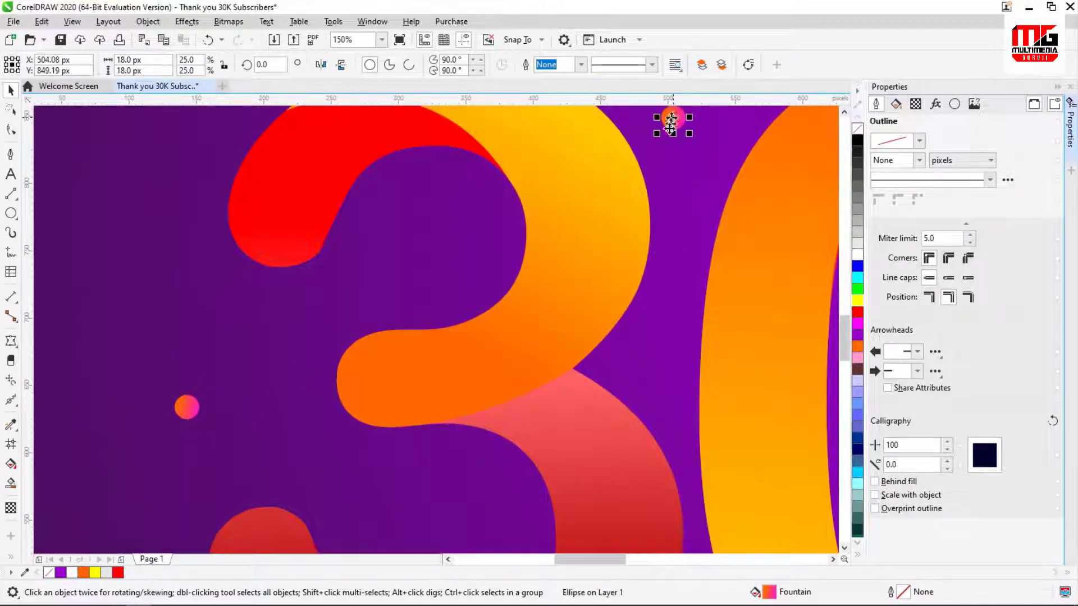
scroll(510, 273, "down", 3)
scroll(510, 273, "down", 1)
Step: Place three copies of the 18 px orange circle in the area between the THANKS YOU banner and the page's left edge
left_click(712, 233)
scroll(712, 234, "up", 1)
left_click(736, 275)
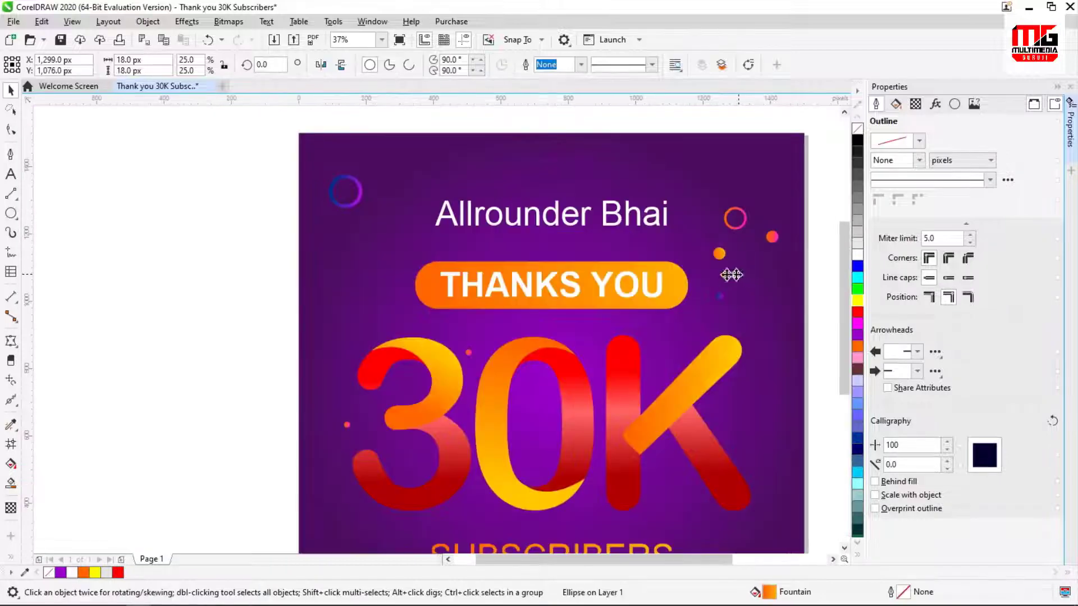
left_click_drag(736, 276, 363, 250)
key("space")
left_click_drag(363, 249, 336, 294)
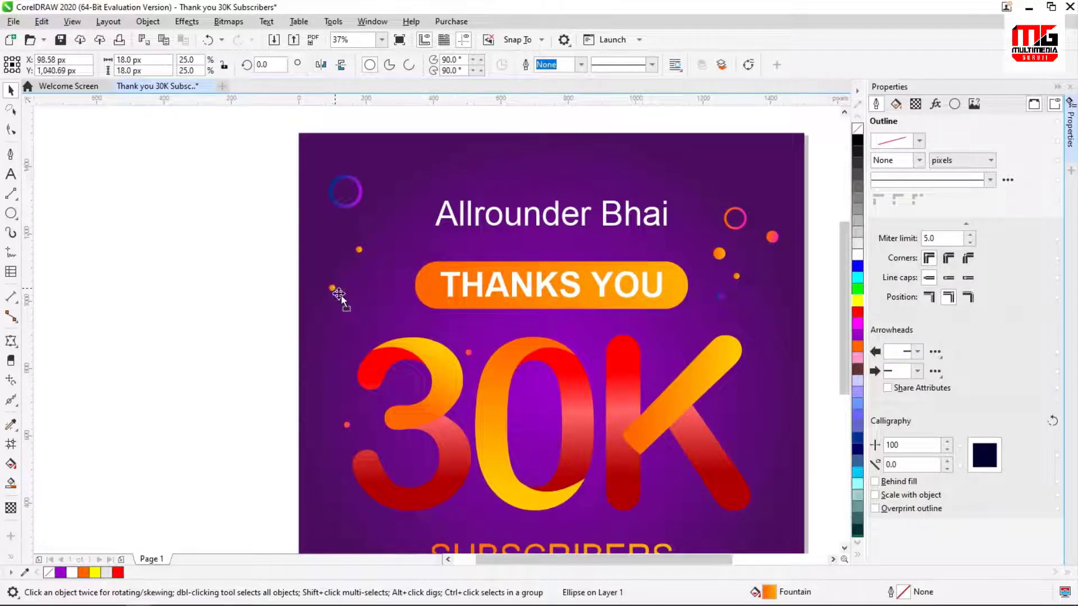
scroll(354, 311, "down", 2)
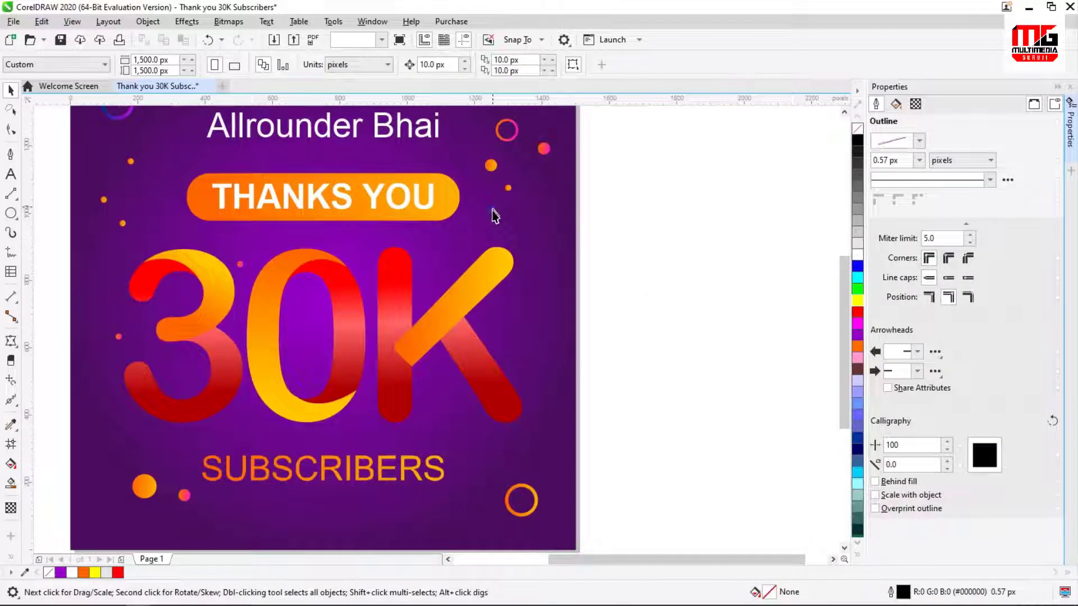
Step: Duplicate the blue-purple circle to just above the lower-right ring and enlarge the copy to 40.25 px
left_click(491, 208)
left_click_drag(491, 208, 501, 351)
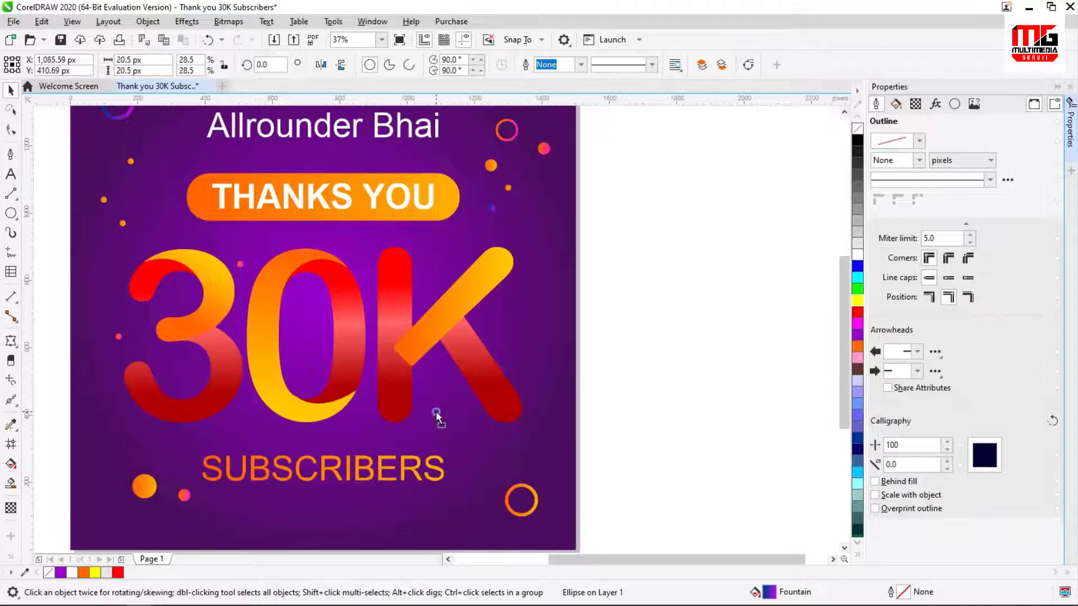
left_click_drag(436, 415, 470, 432)
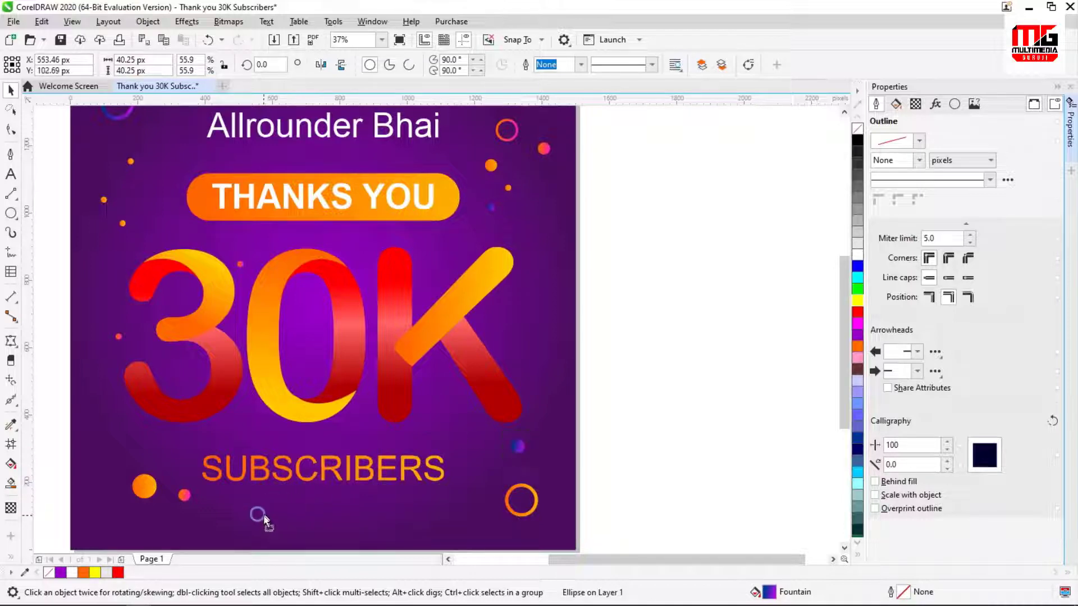
Step: Scatter small blue-purple circle copies beside the 3, under the THANKS YOU banner and near its upper-left end, the last at 12.25 px
left_click_drag(264, 515, 153, 523)
scroll(131, 529, "up", 2)
left_click(674, 477)
left_click_drag(704, 508, 667, 470)
scroll(447, 397, "down", 2)
left_click_drag(541, 409, 355, 219)
scroll(293, 332, "down", 1)
left_click_drag(313, 279, 323, 198)
scroll(342, 190, "up", 2)
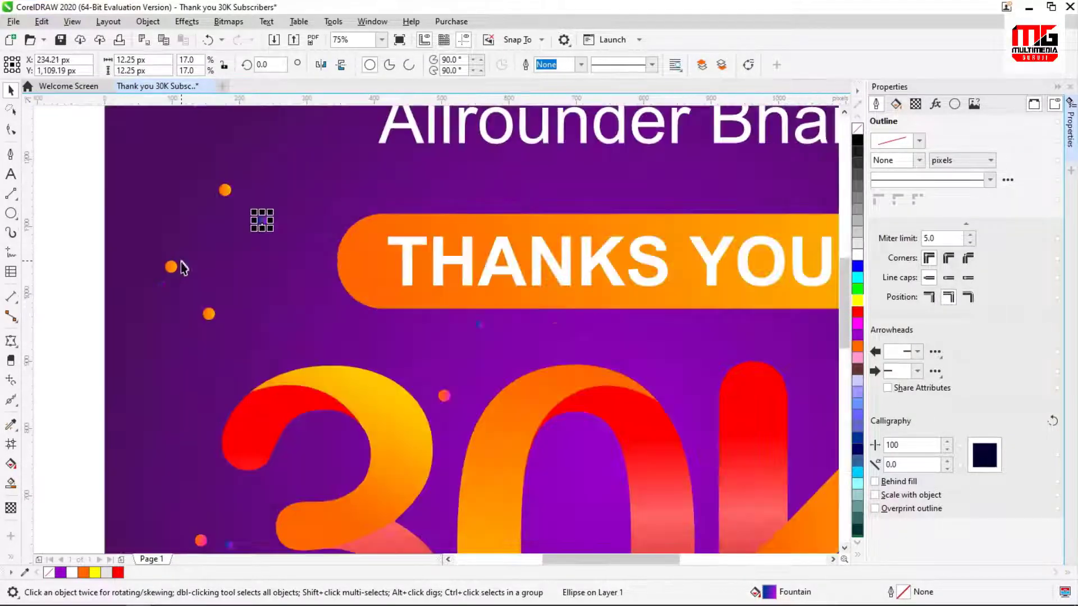
Step: Delete the leftmost of the three small orange circles beside the THANKS YOU banner
left_click(170, 267)
key("Delete")
scroll(42, 297, "down", 1)
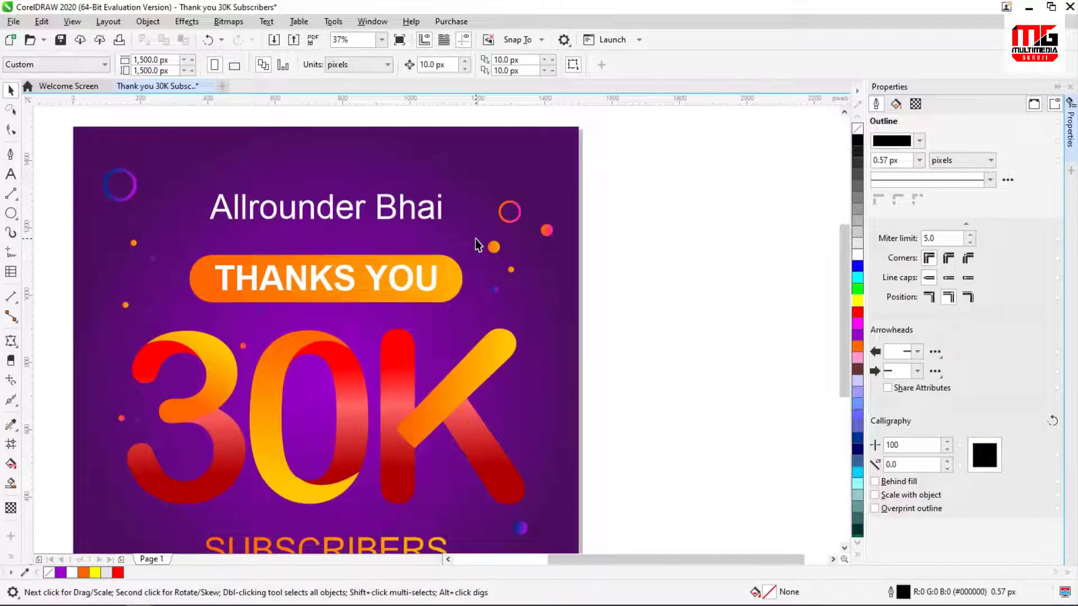
Step: Draw a 35 px square above the upper-right ring and rotate it 45 degrees
scroll(508, 162, "up", 2)
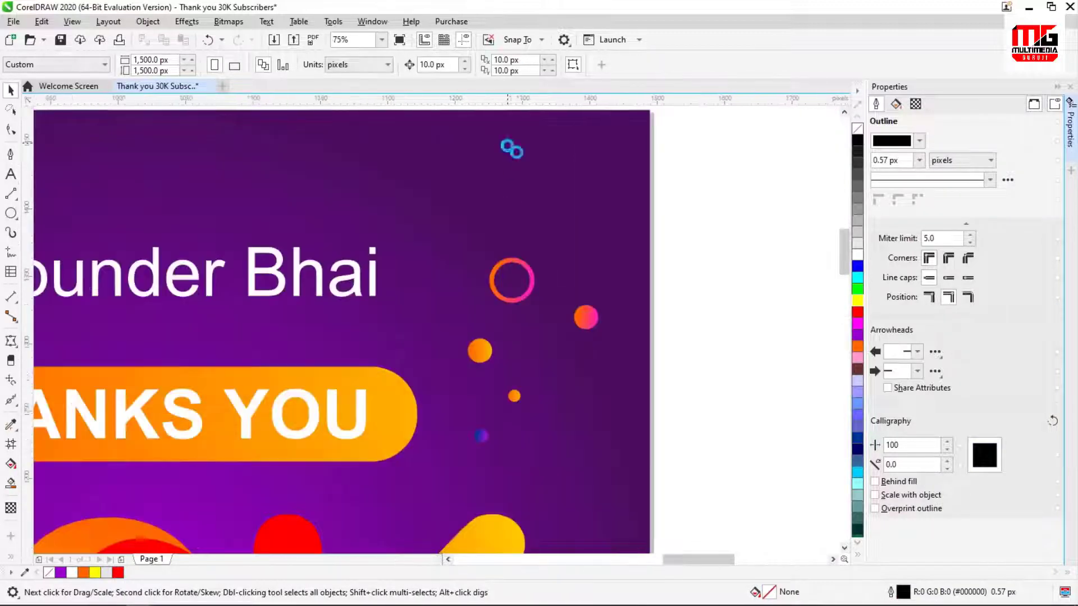
left_click(12, 216)
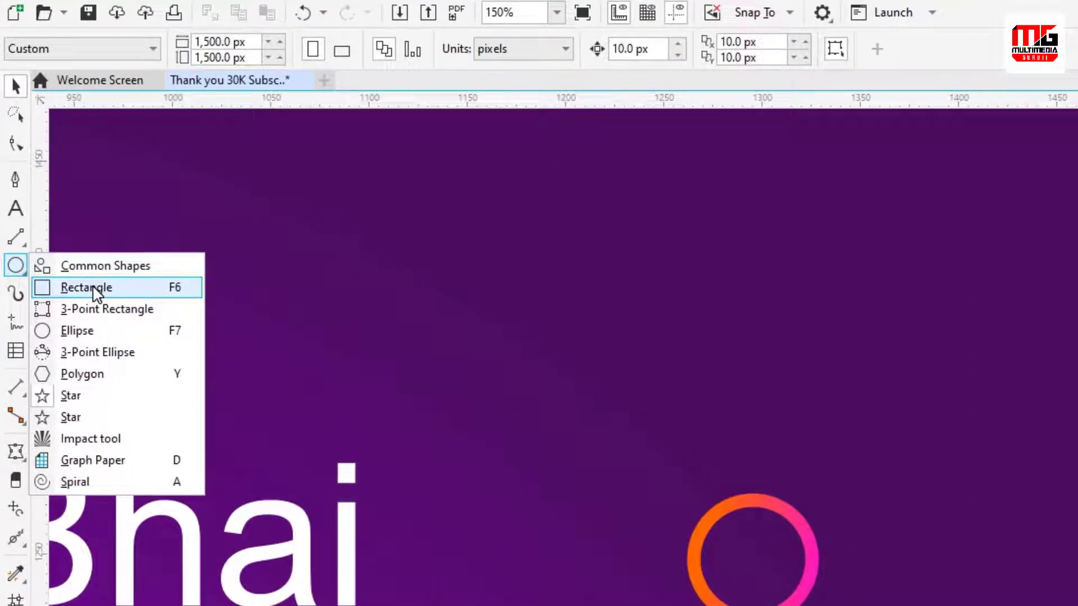
left_click(99, 287)
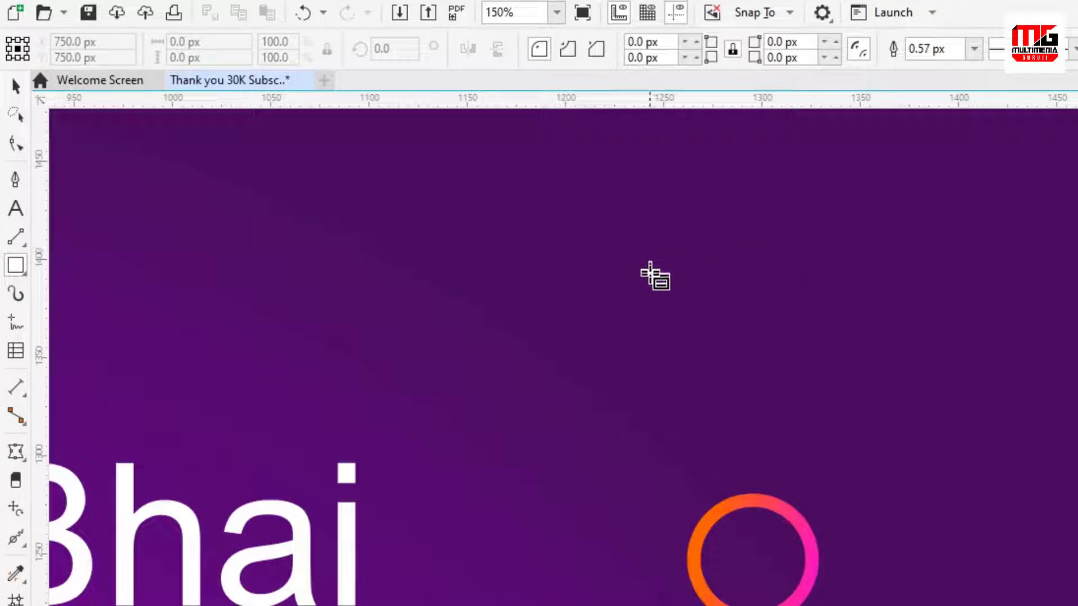
left_click_drag(649, 276, 697, 242)
left_click_drag(688, 246, 685, 248)
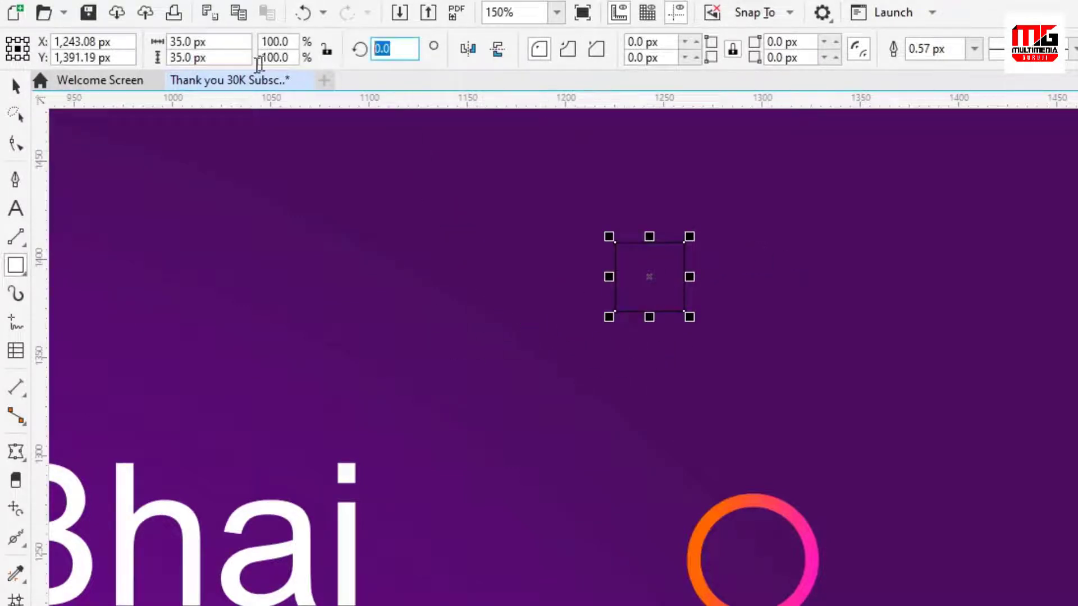
scroll(667, 265, "up", 2)
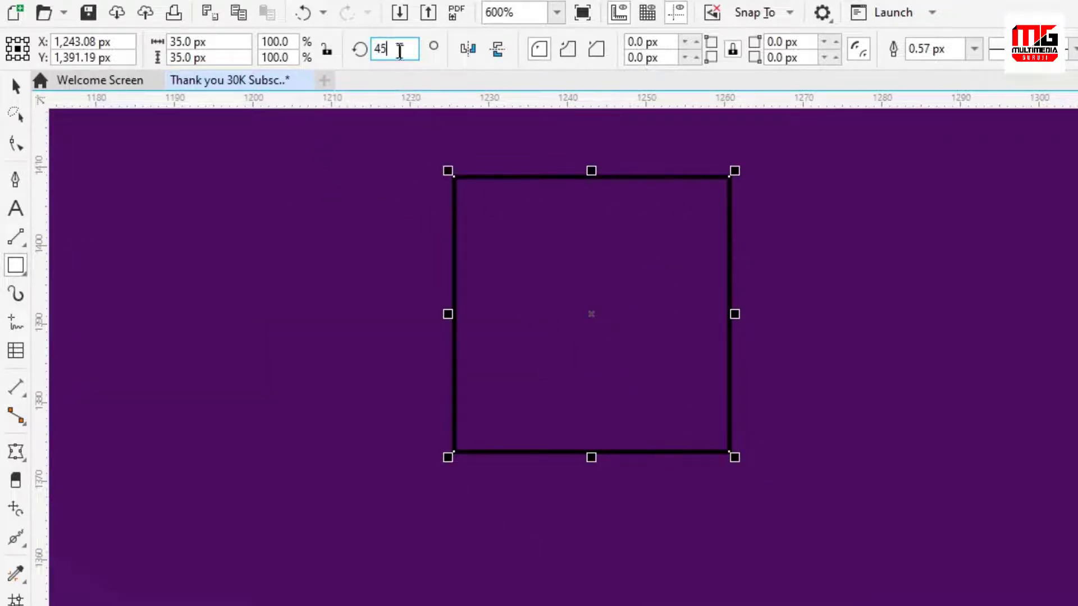
key("Return")
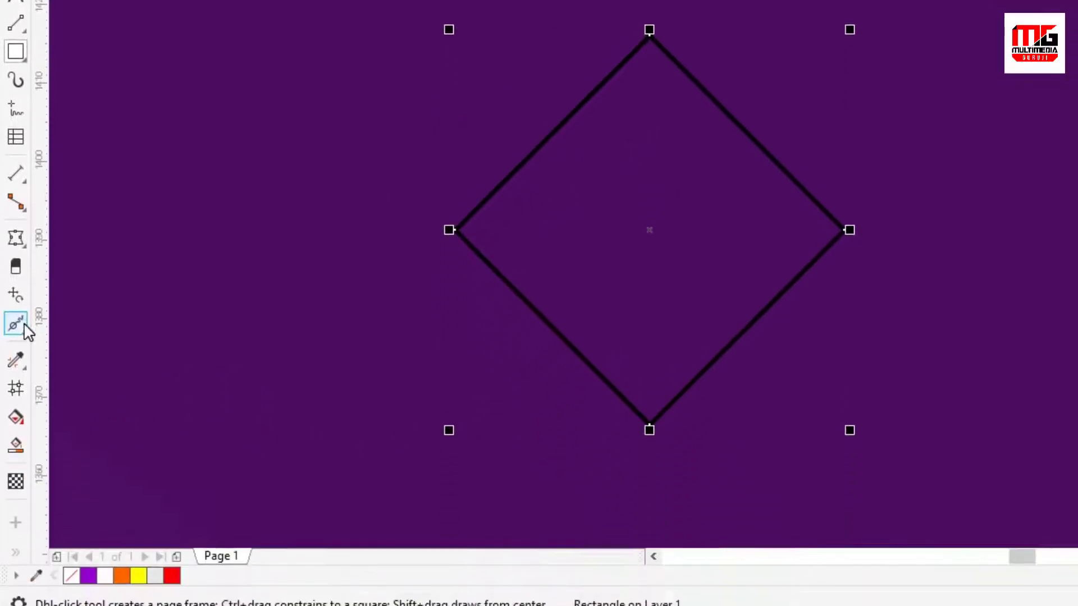
Step: Distort the rotated square horizontally with a push and pull distortion of amplitude 74 into a four-pointed star
left_click(16, 323)
left_click(16, 536)
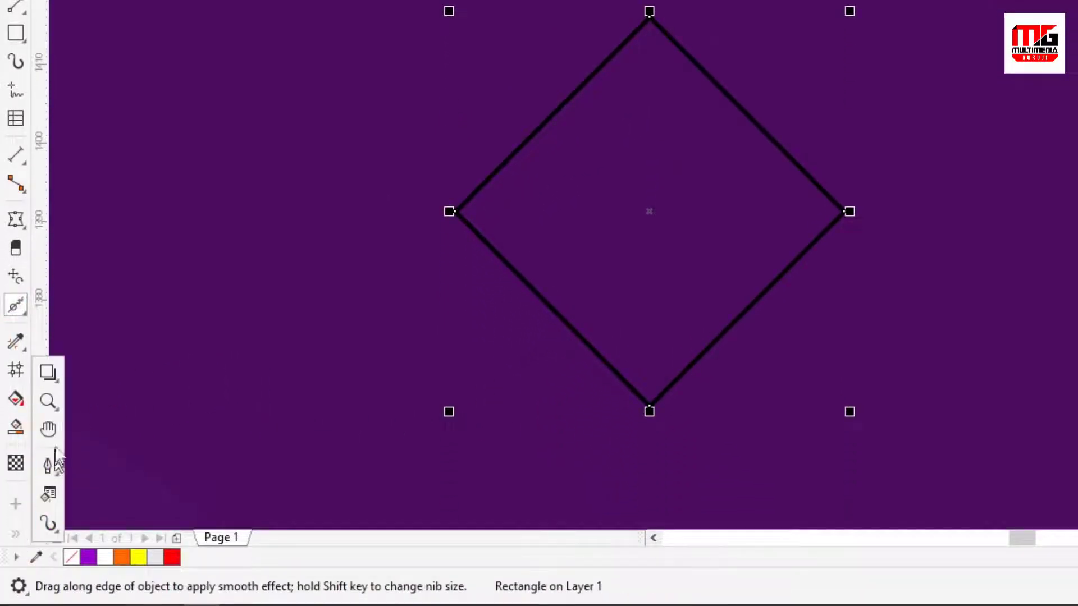
left_click(49, 377)
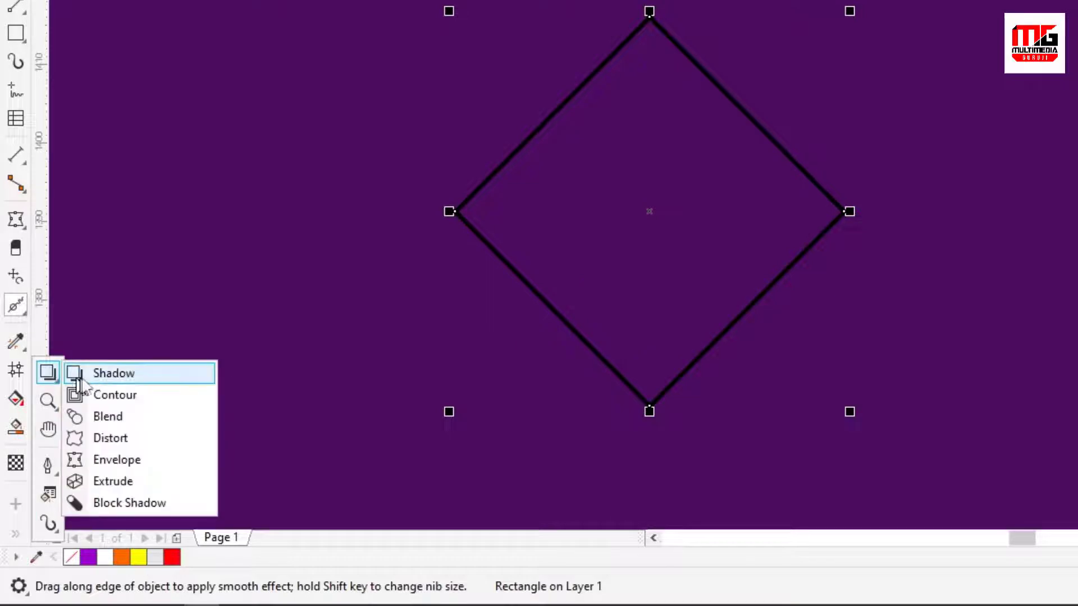
left_click(147, 447)
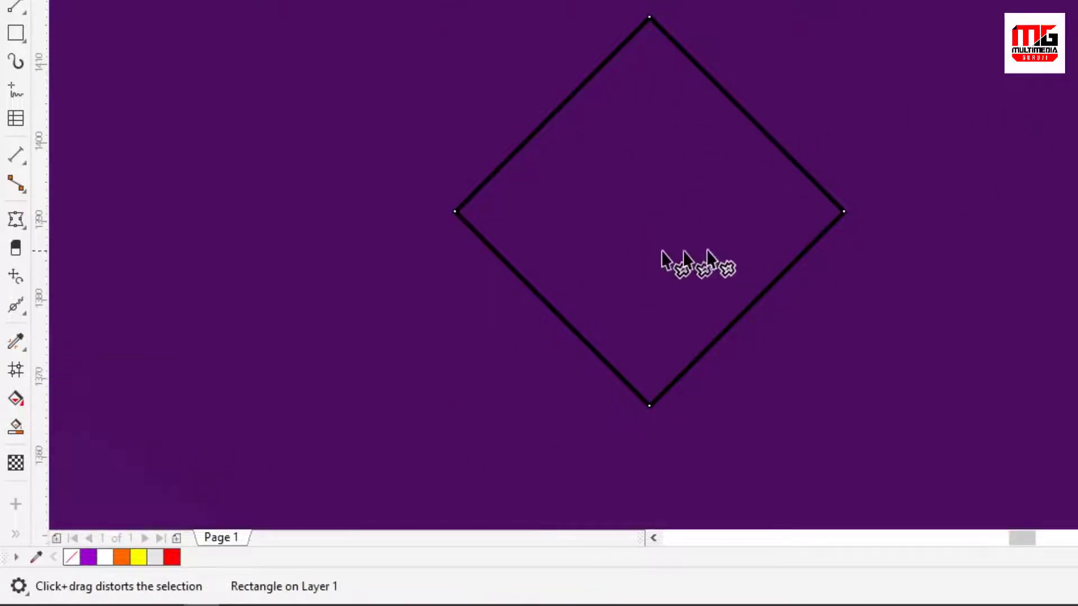
left_click_drag(641, 204, 1077, 206)
scroll(729, 150, "down", 1)
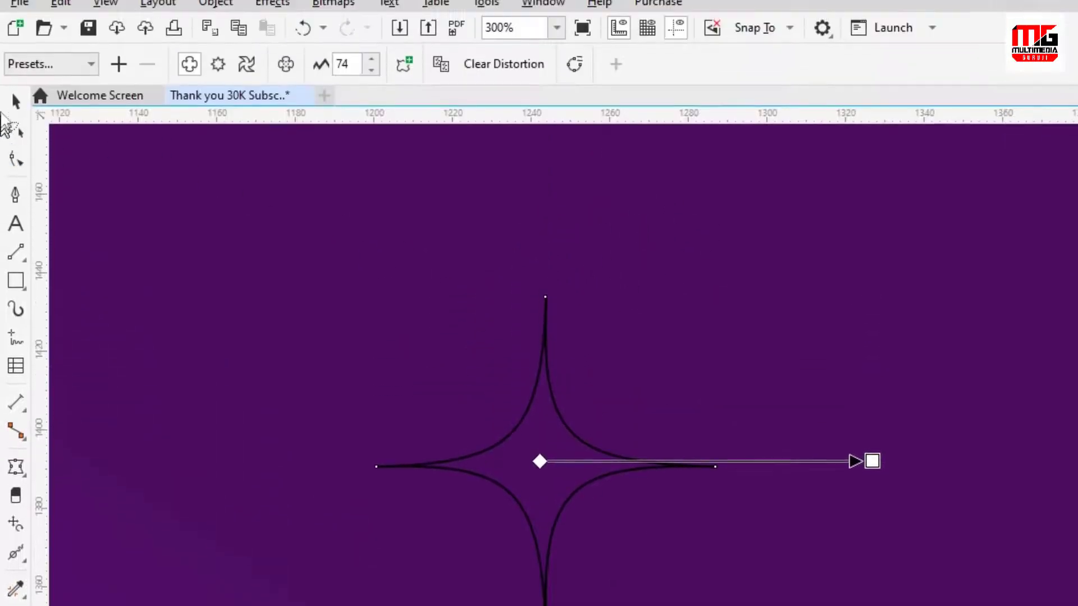
left_click(16, 101)
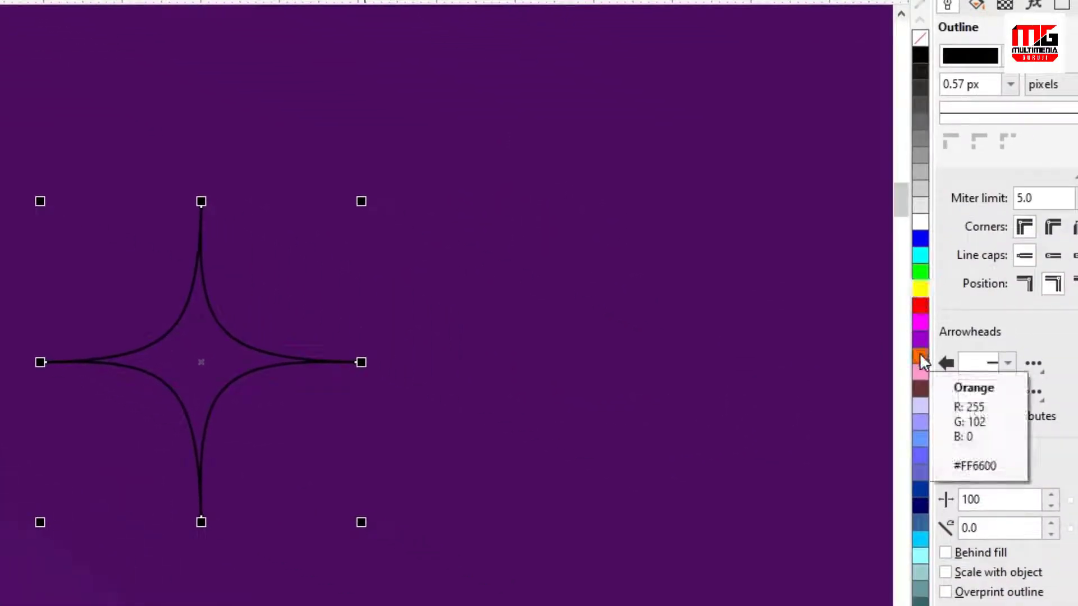
Step: Color the four-pointed star's outline orange and set its width to 4 px
right_click(919, 352)
scroll(393, 226, "down", 2)
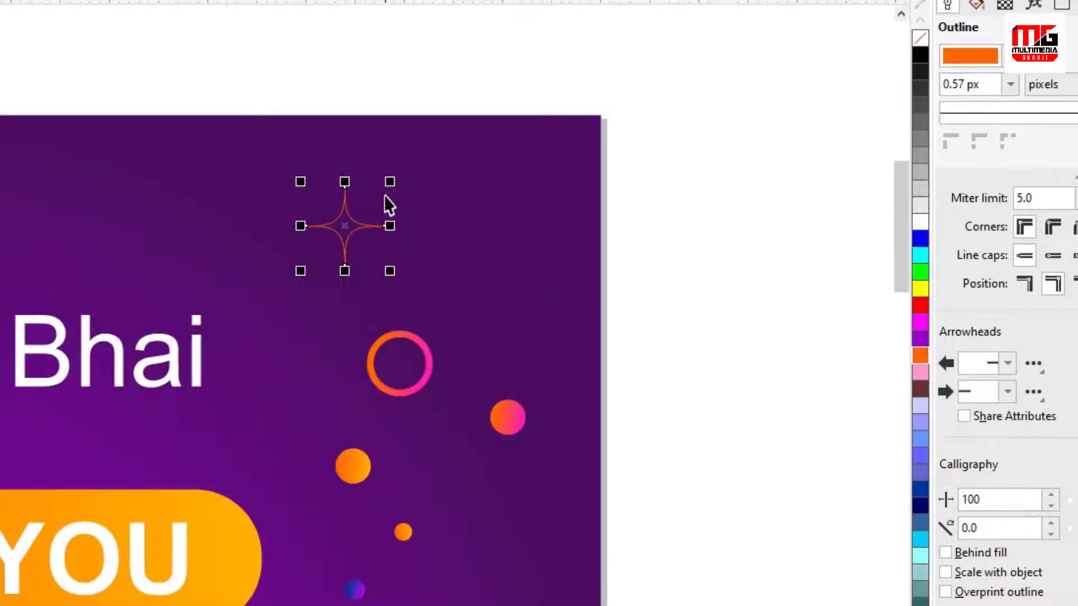
scroll(387, 205, "up", 3)
left_click(739, 46)
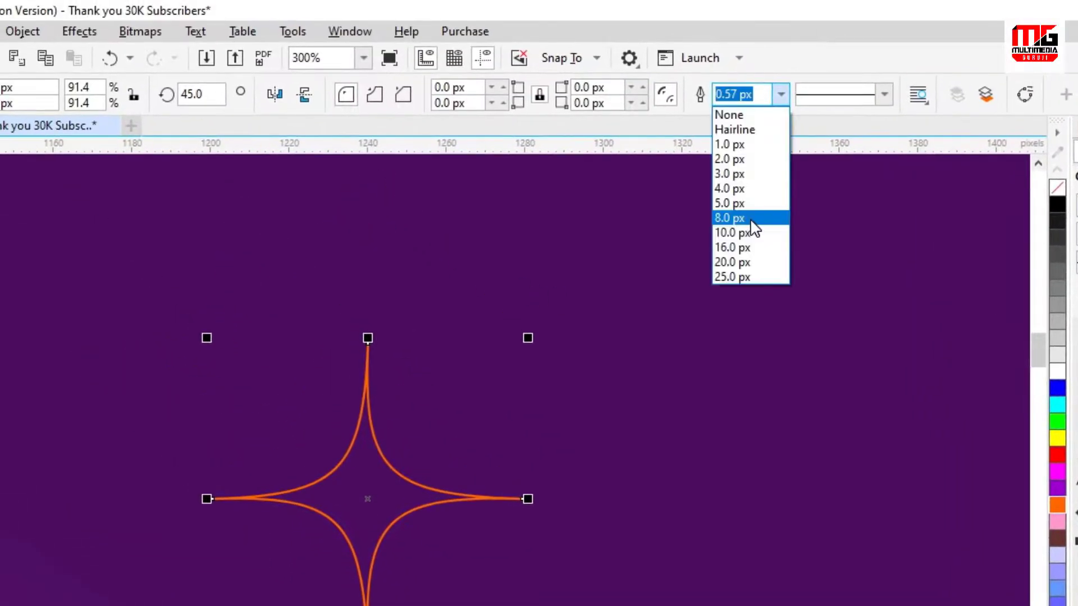
left_click(752, 220)
scroll(460, 339, "down", 2)
left_click(780, 95)
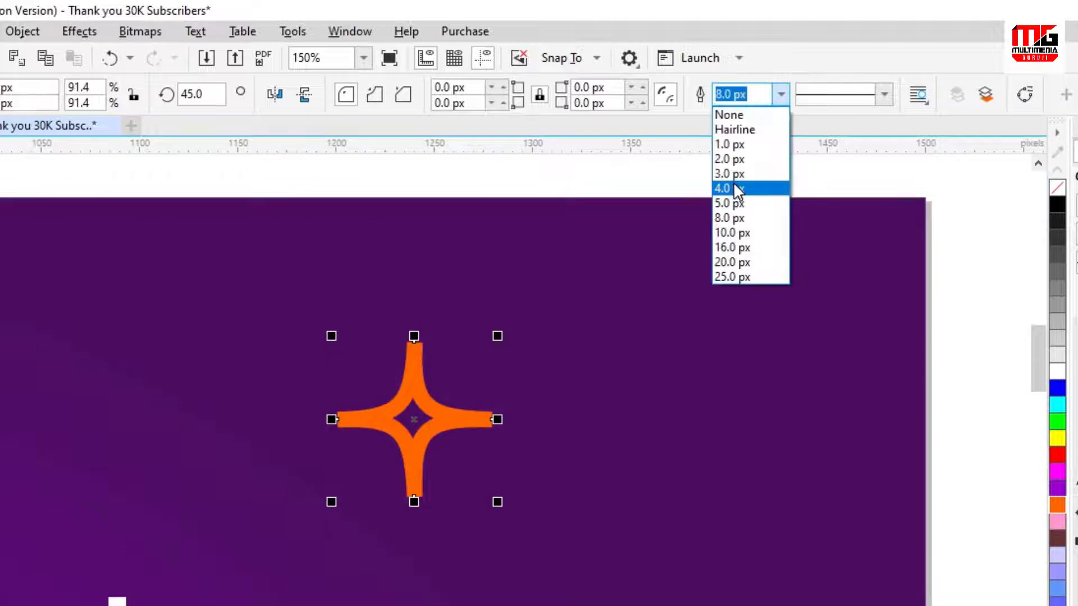
left_click(733, 189)
scroll(685, 365, "up", 1)
scroll(644, 414, "down", 2)
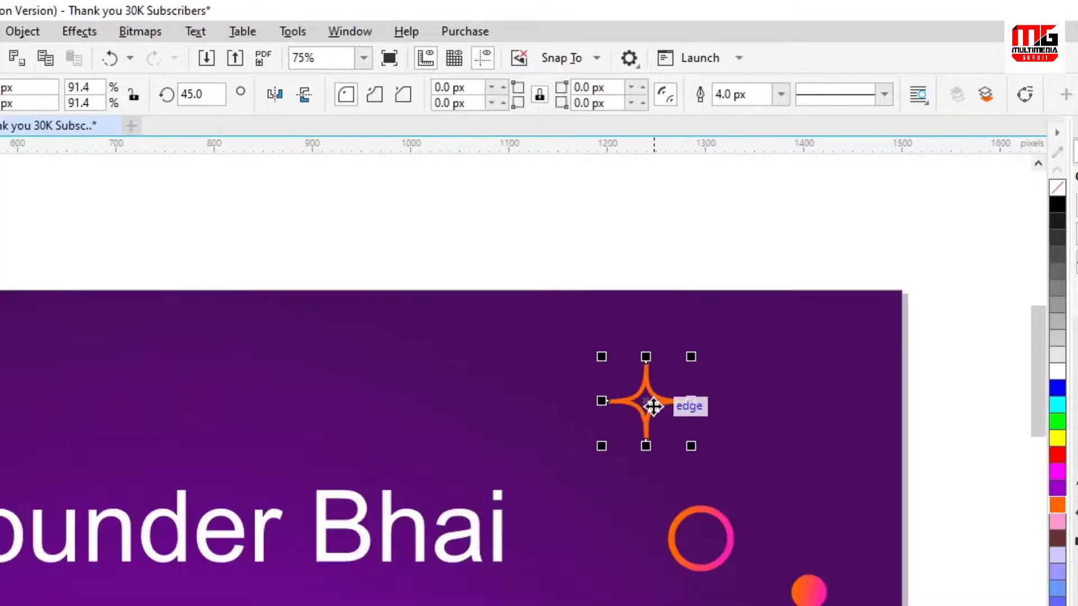
scroll(650, 404, "down", 1)
Step: Duplicate the orange star to the left of the THANKS YOU banner and color the copy's outline red
left_click_drag(637, 384, 167, 545)
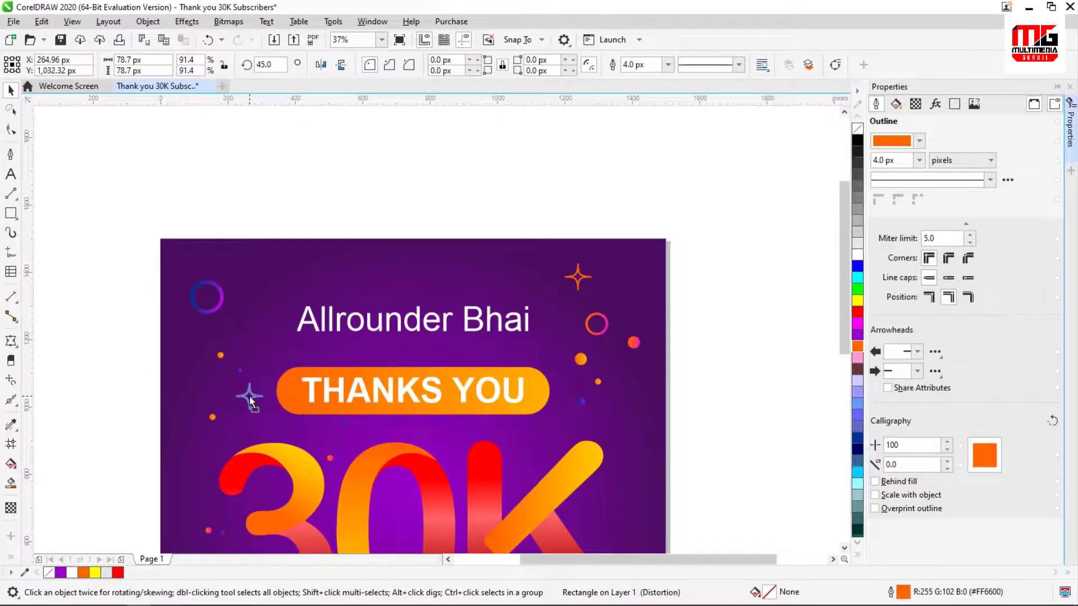
right_click(859, 312)
scroll(292, 266, "down", 1)
scroll(331, 429, "up", 1)
Step: Duplicate the red star into the gap between the 3 and the 0, just above SUBSCRIBERS
left_click_drag(212, 238, 295, 466)
scroll(276, 484, "up", 2)
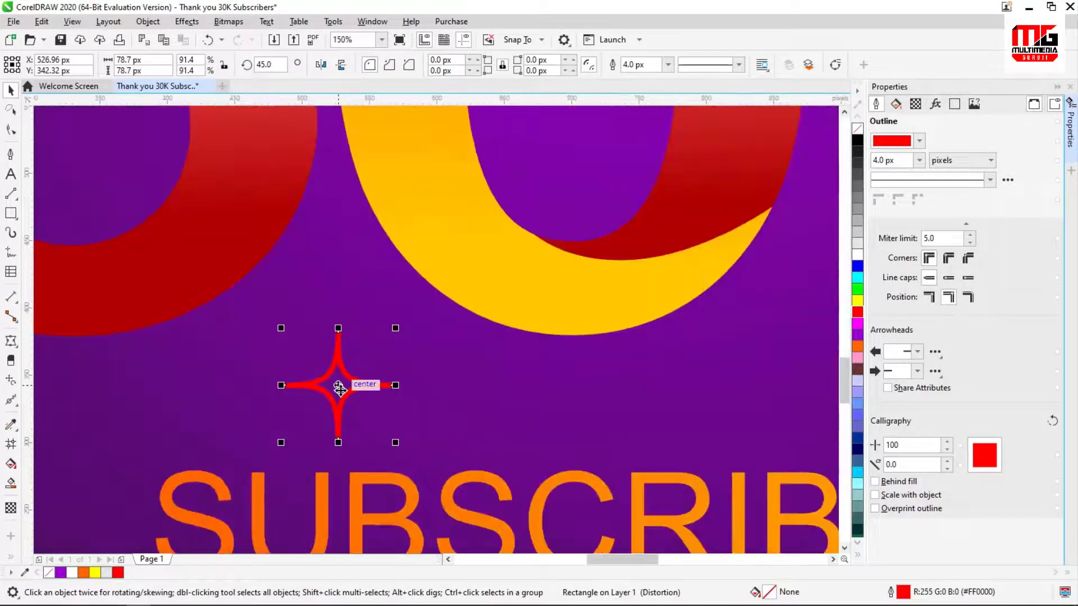
scroll(339, 389, "down", 2)
scroll(368, 500, "up", 1)
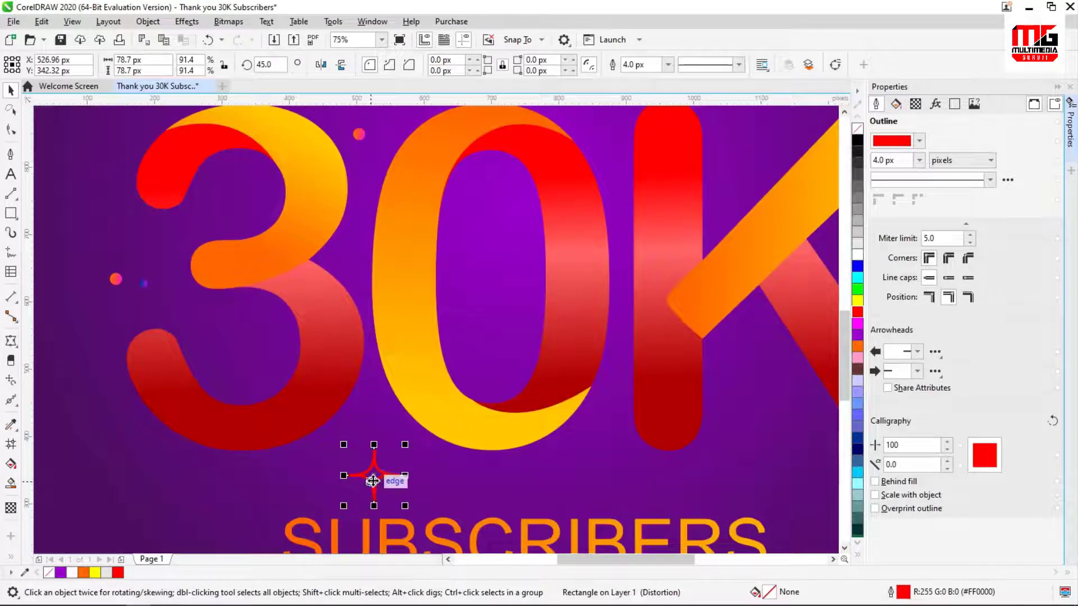
Step: Copy the blue-purple ring's gradient onto the star above SUBSCRIBERS and run it diagonally from lower left to upper right
scroll(372, 481, "down", 1)
scroll(244, 133, "up", 2)
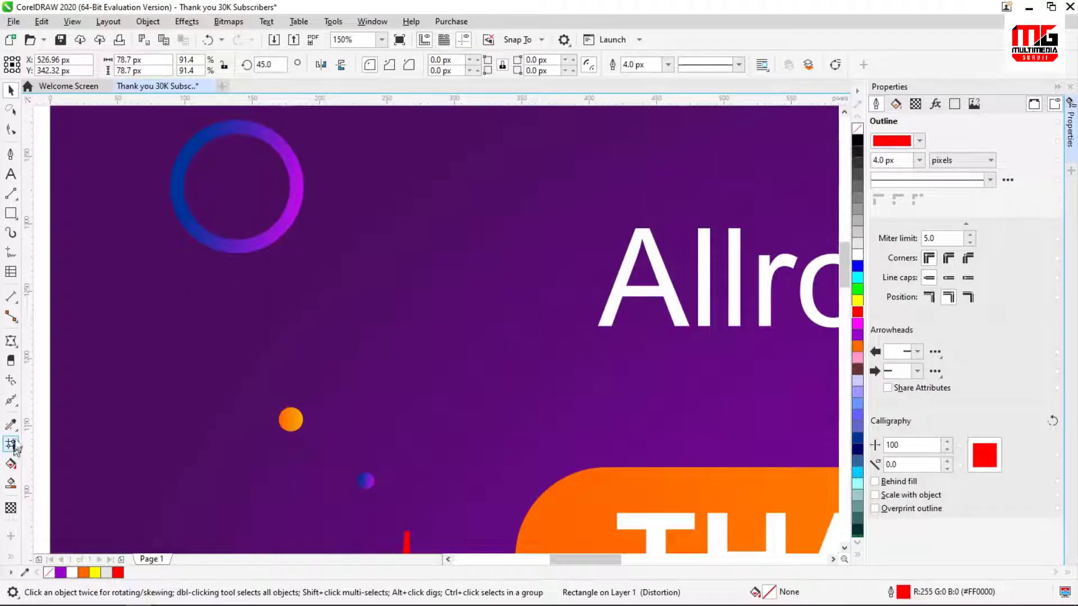
left_click(11, 425)
left_click(297, 214)
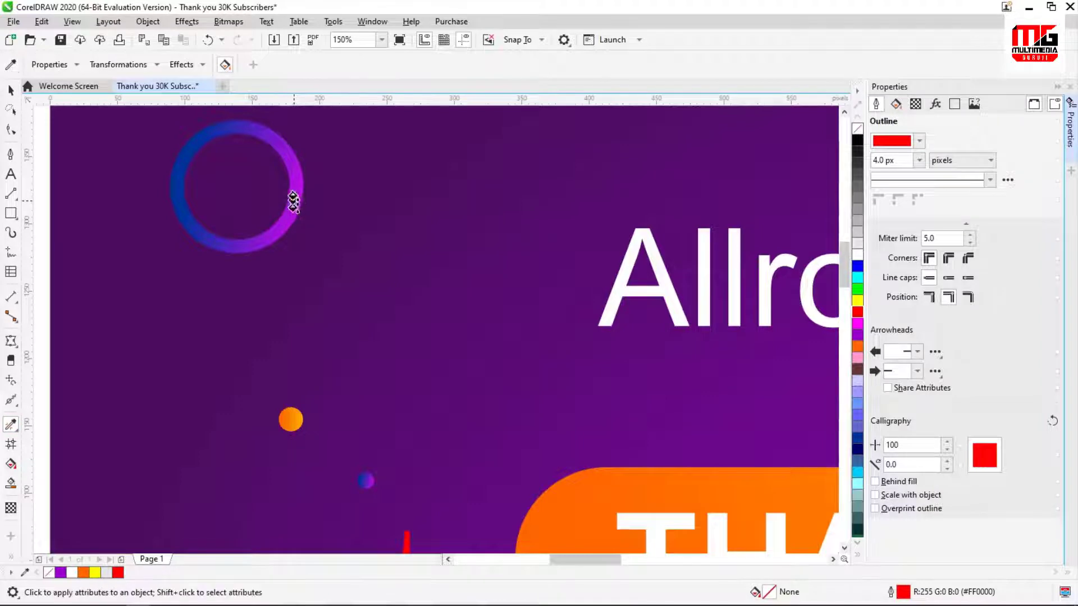
scroll(295, 208, "down", 2)
scroll(294, 325, "up", 1)
scroll(391, 410, "up", 2)
scroll(391, 409, "up", 1)
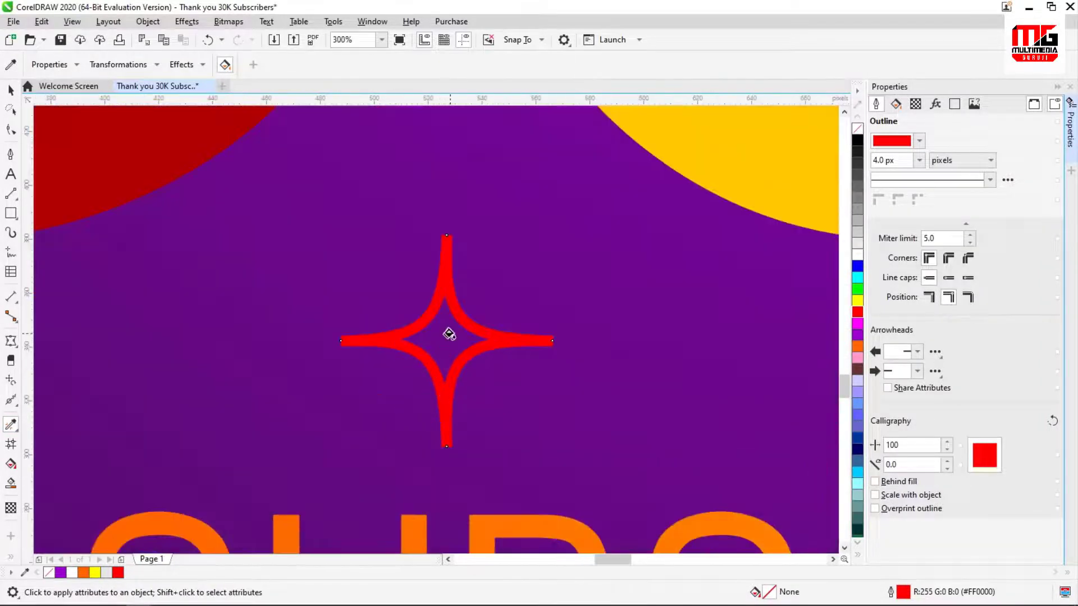
left_click(447, 333)
left_click(11, 90)
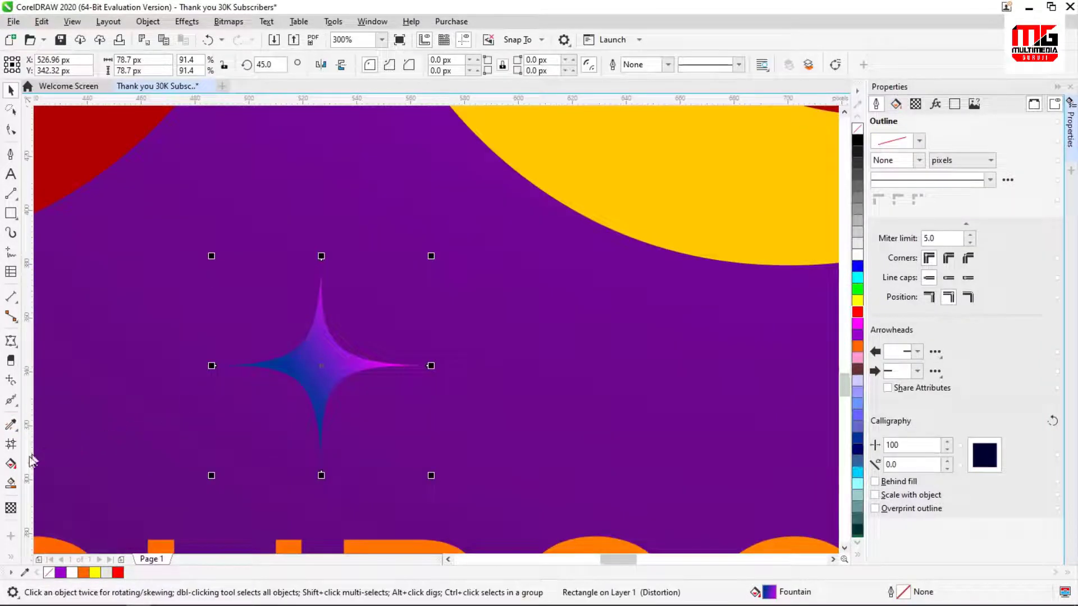
left_click(11, 465)
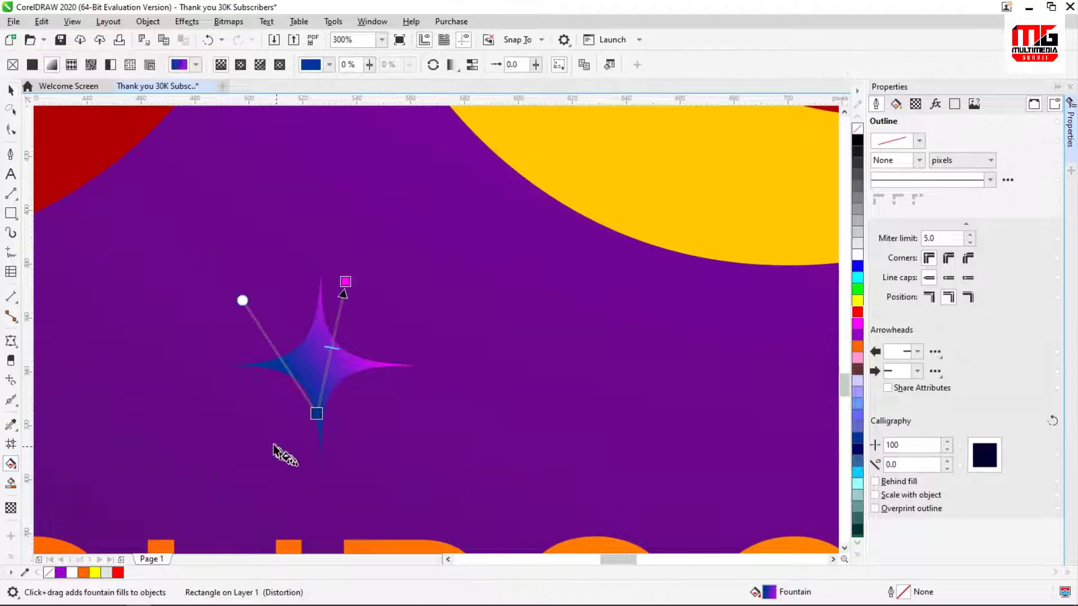
left_click_drag(265, 399, 404, 317)
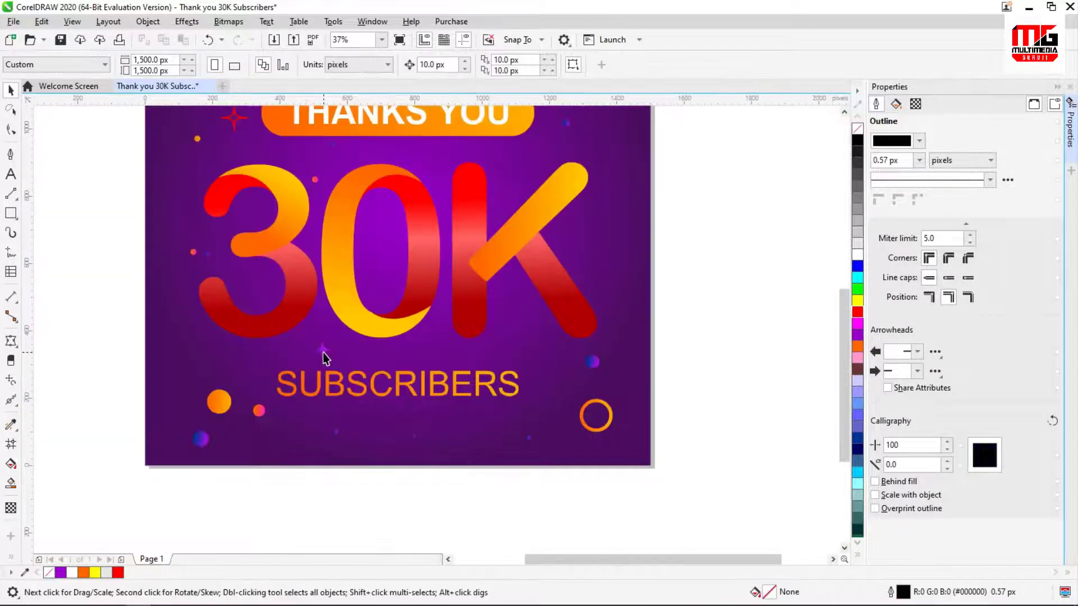
Step: Duplicate the small purple star below SUBSCRIBERS, fill the copy red, and scatter further red copies around the 30K lettering
left_click_drag(323, 354, 487, 418)
left_click(857, 312)
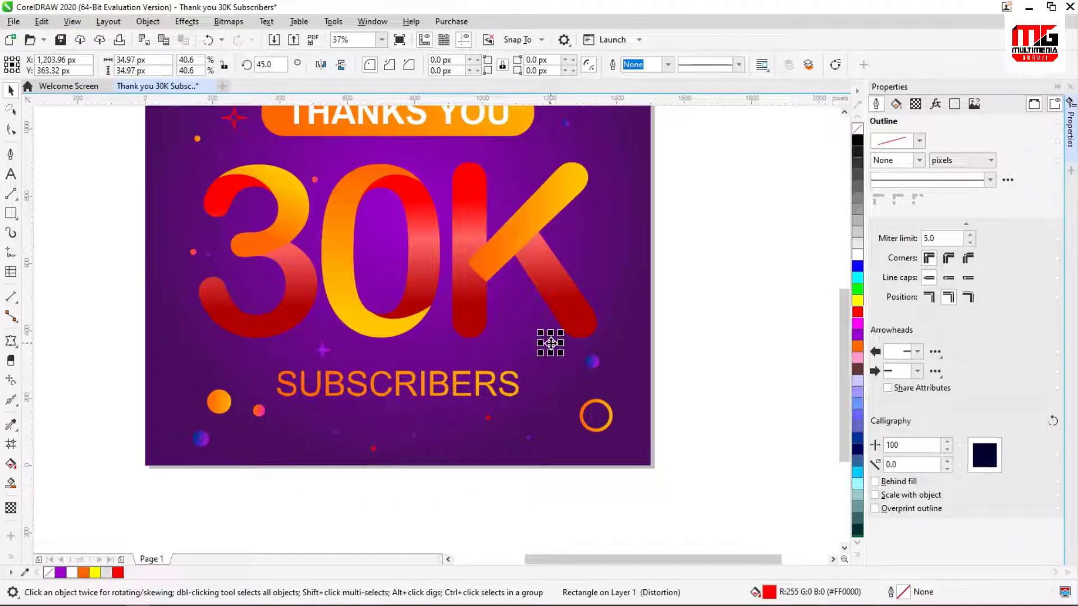
left_click_drag(551, 343, 438, 167)
left_click(700, 211)
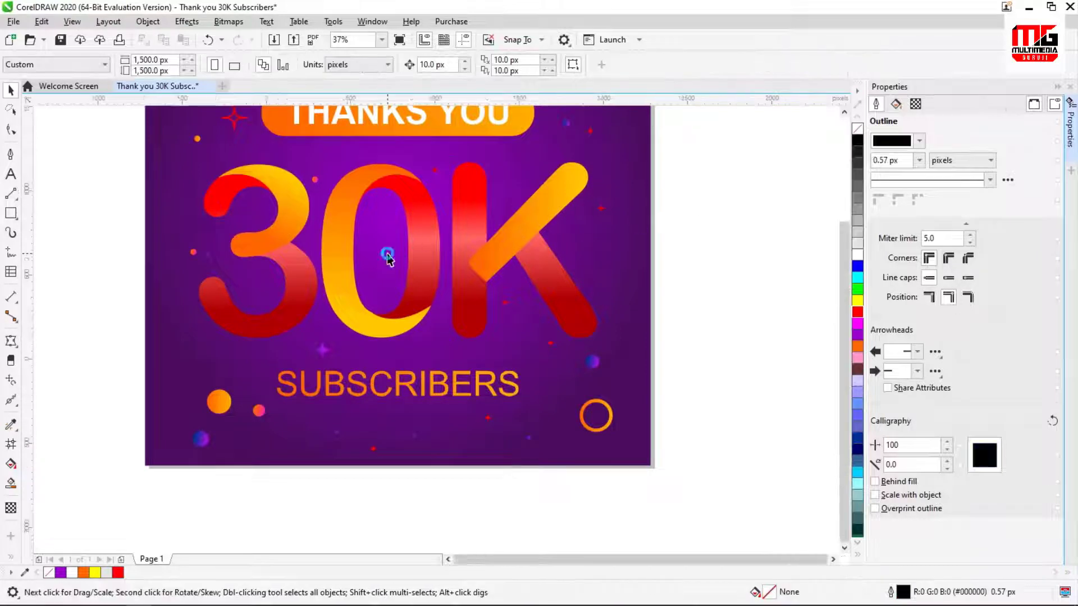
Step: Copy the orange-pink circle's gradient fill onto the small red star above the gap between the 0 and the K
scroll(385, 254, "down", 1)
scroll(487, 140, "up", 2)
key("i")
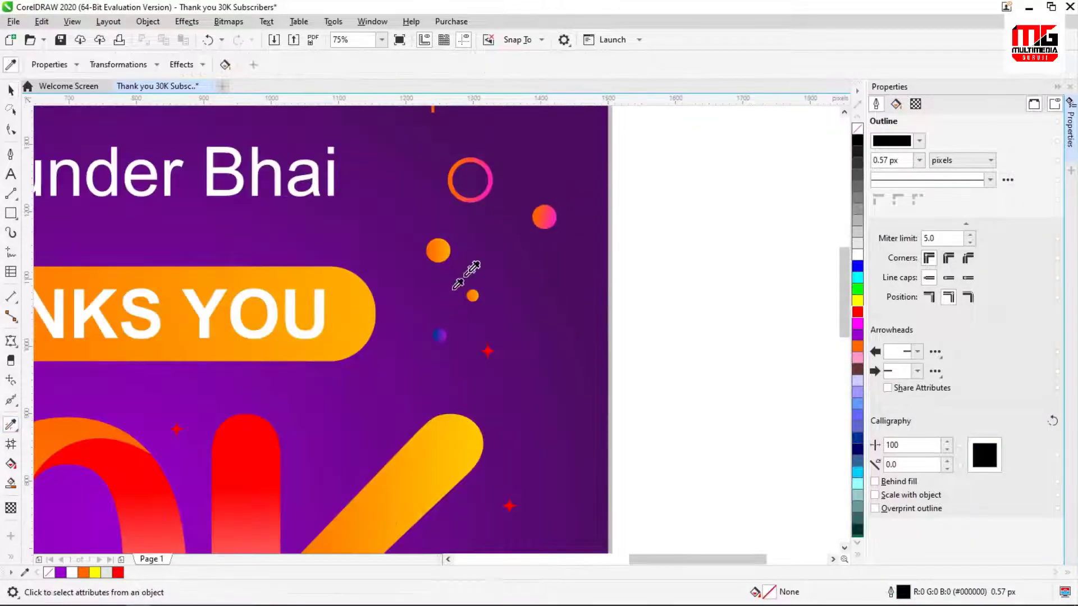
left_click(551, 213)
scroll(169, 437, "up", 3)
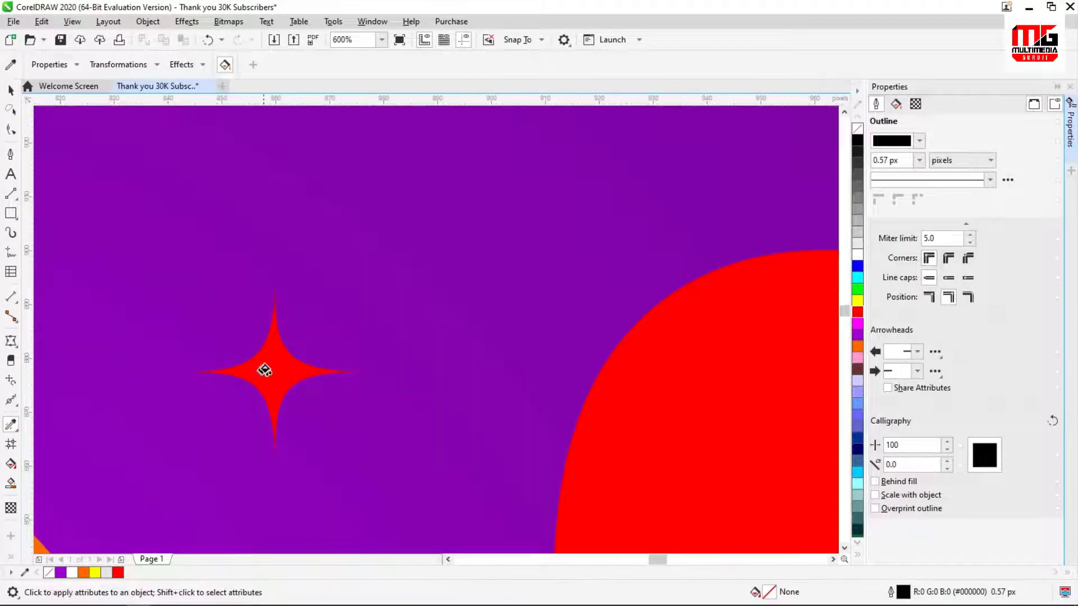
left_click(264, 370)
key("space")
scroll(418, 264, "down", 4)
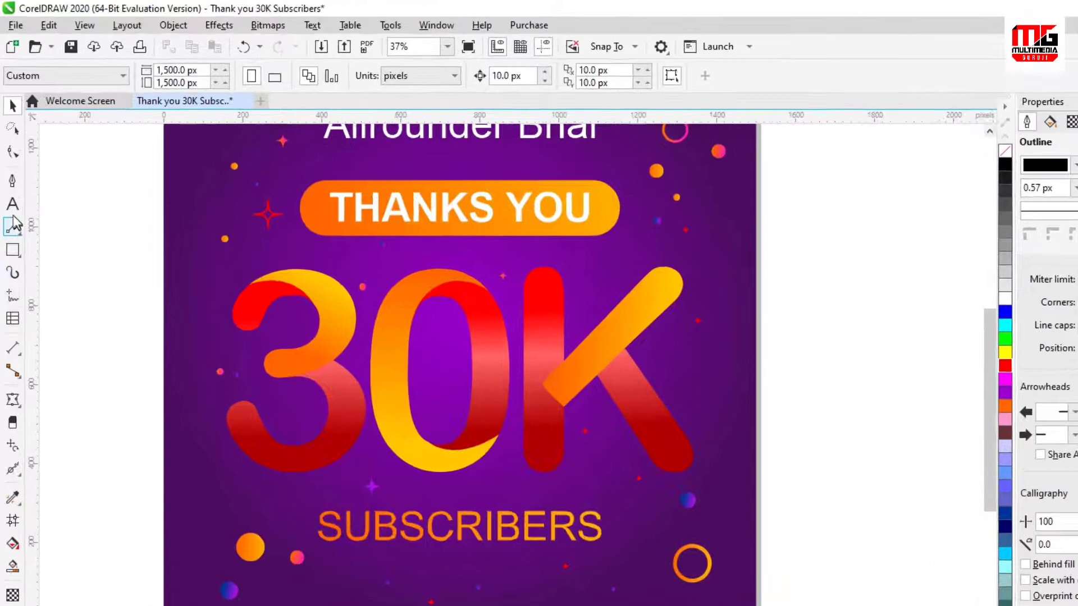
left_click(13, 224)
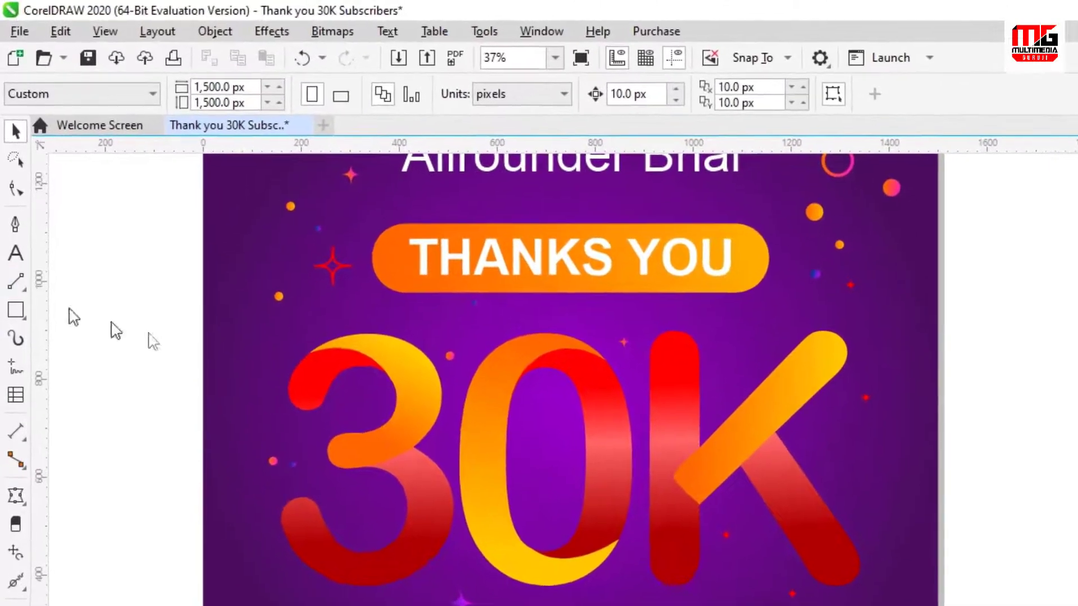
scroll(508, 404, "down", 2)
scroll(464, 236, "up", 2)
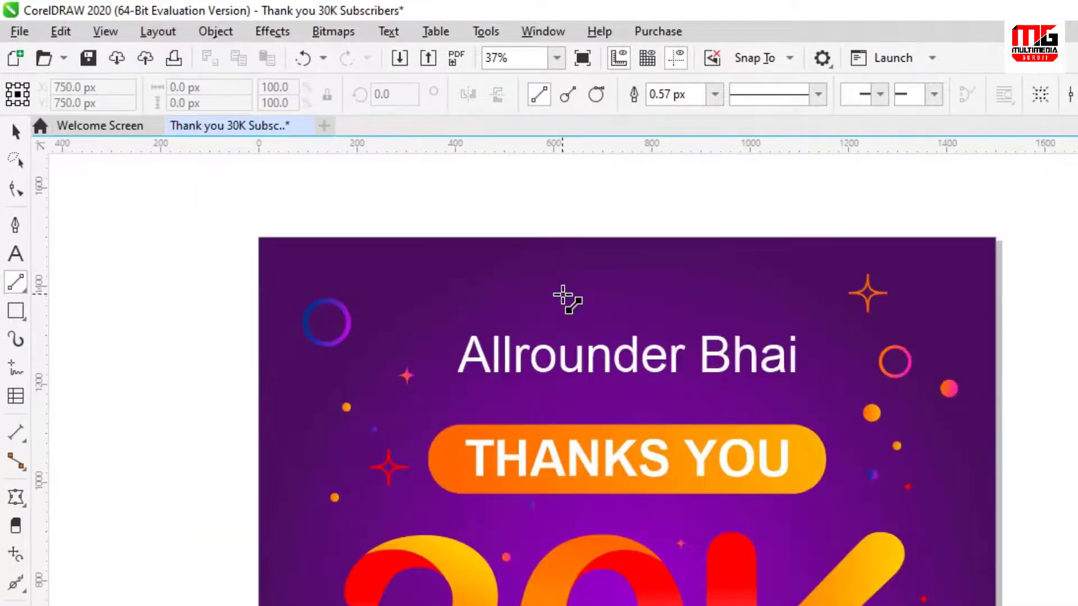
scroll(563, 296, "up", 2)
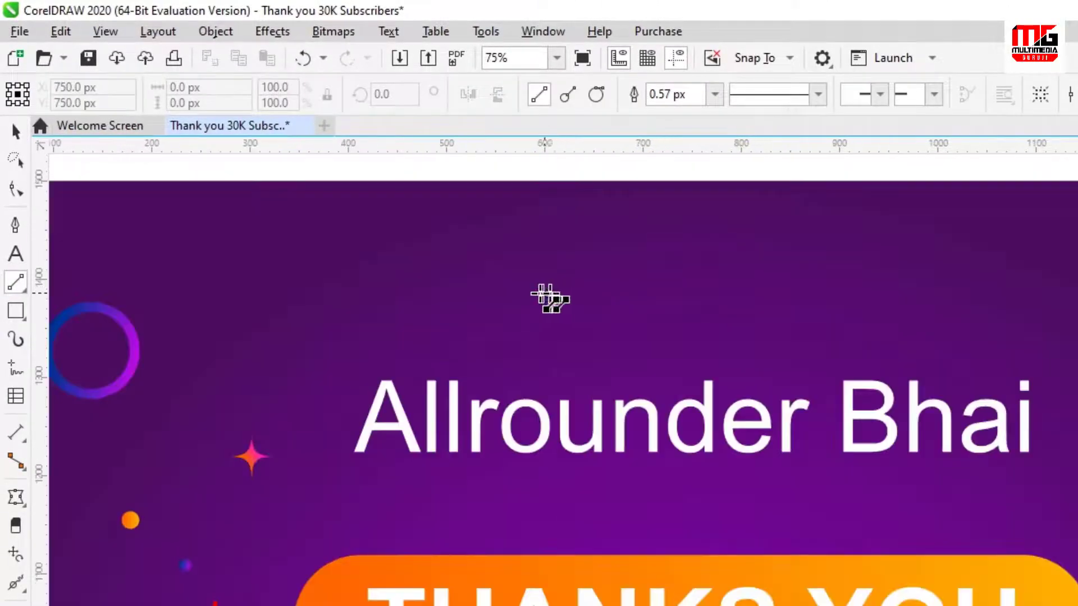
left_click_drag(522, 261, 570, 331)
scroll(562, 286, "up", 4)
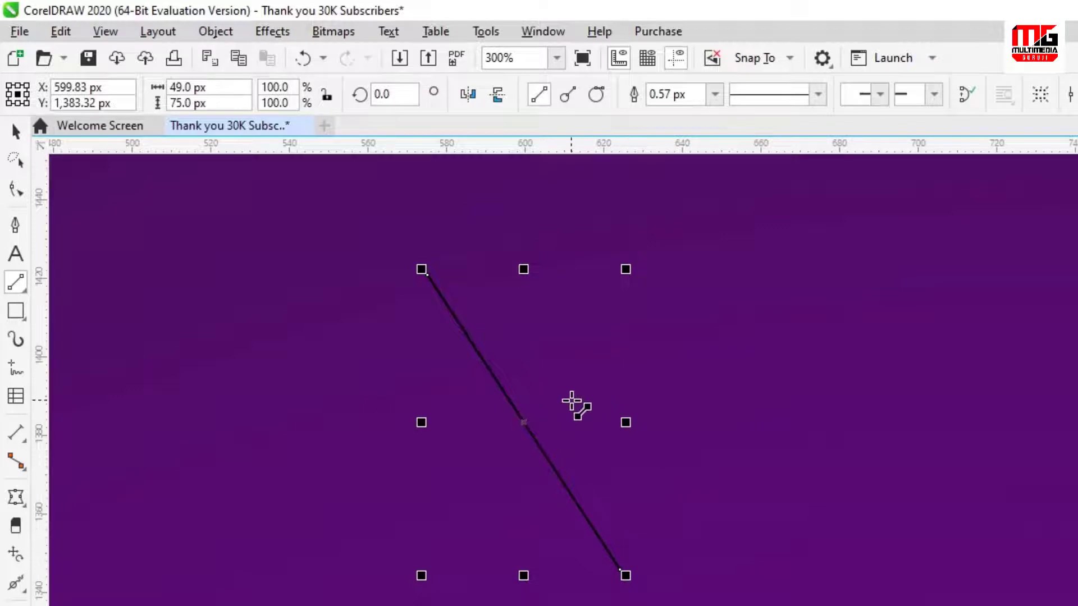
key("Delete")
Step: Draw a thin slanted rectangle above the Allrounder Bhai text with the 3-Point Rectangle tool
left_click(15, 314)
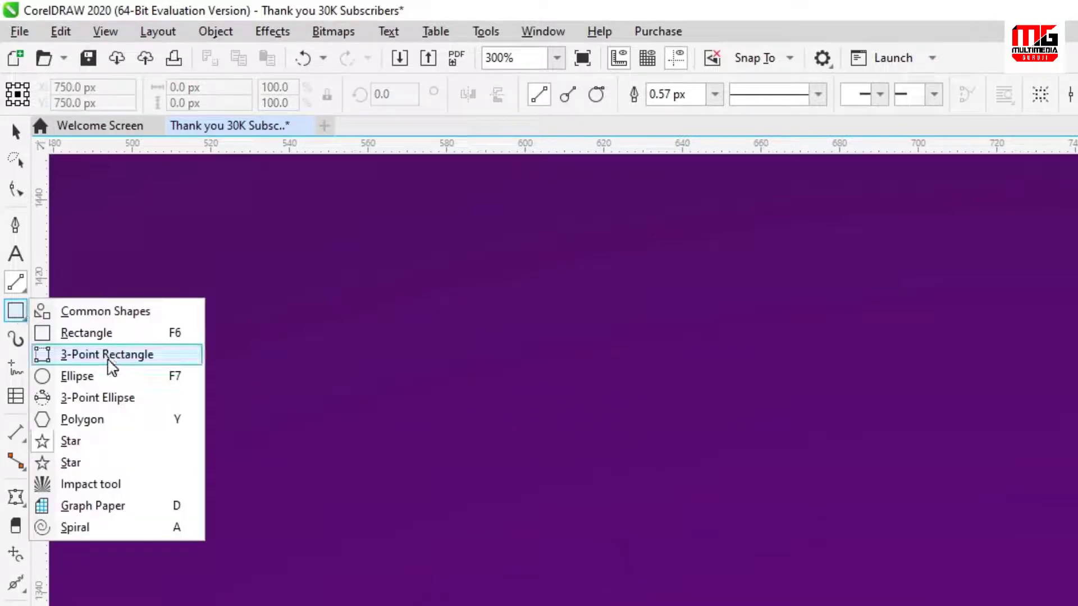
left_click(108, 361)
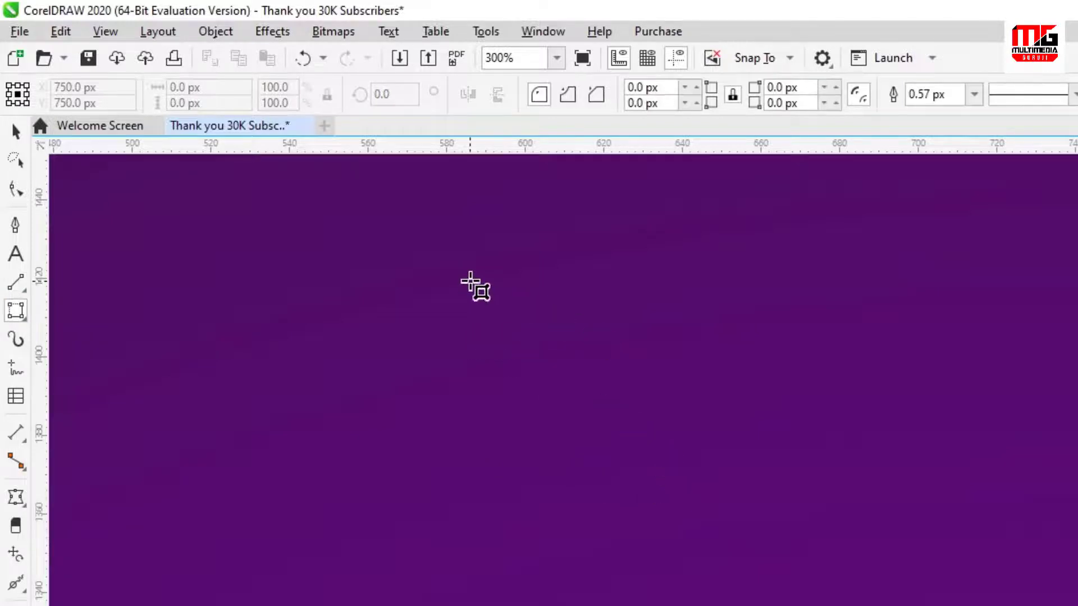
mouse_move(470, 282)
left_mouse_down()
mouse_move(686, 578)
mouse_move(755, 605)
mouse_move(733, 605)
left_mouse_up()
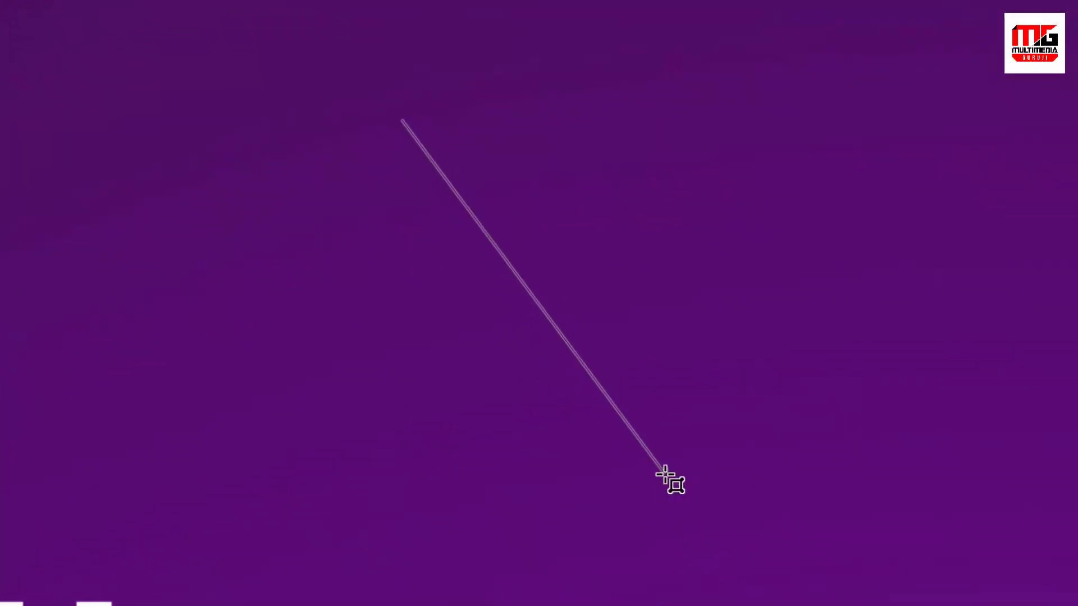
left_click(681, 450)
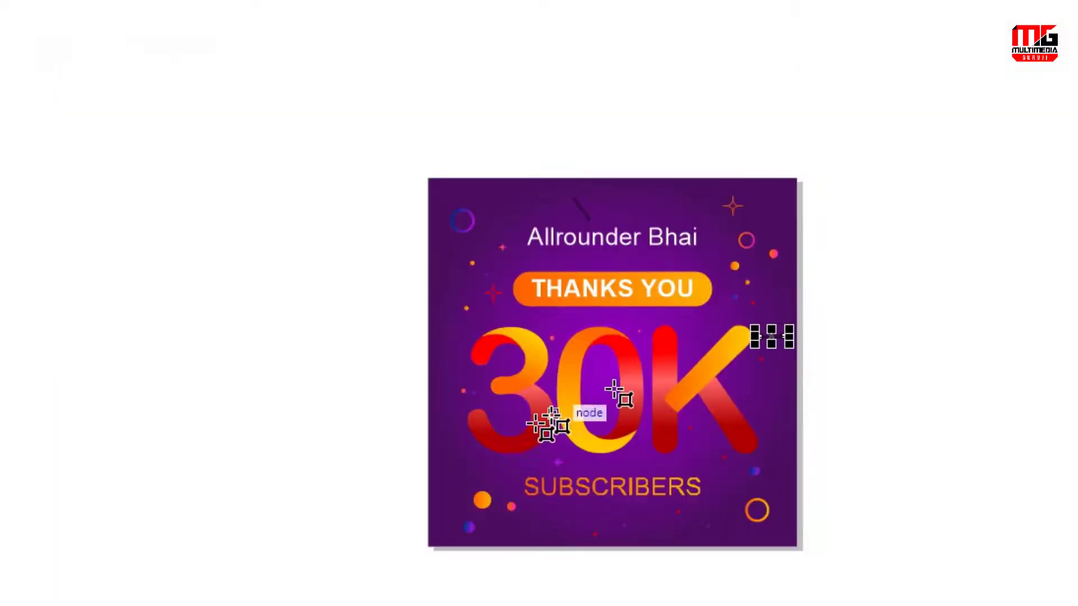
Step: Draw a short, thin slanted rectangle below the start of SUBSCRIBERS, near the poster's lower edge
scroll(421, 520, "up", 3)
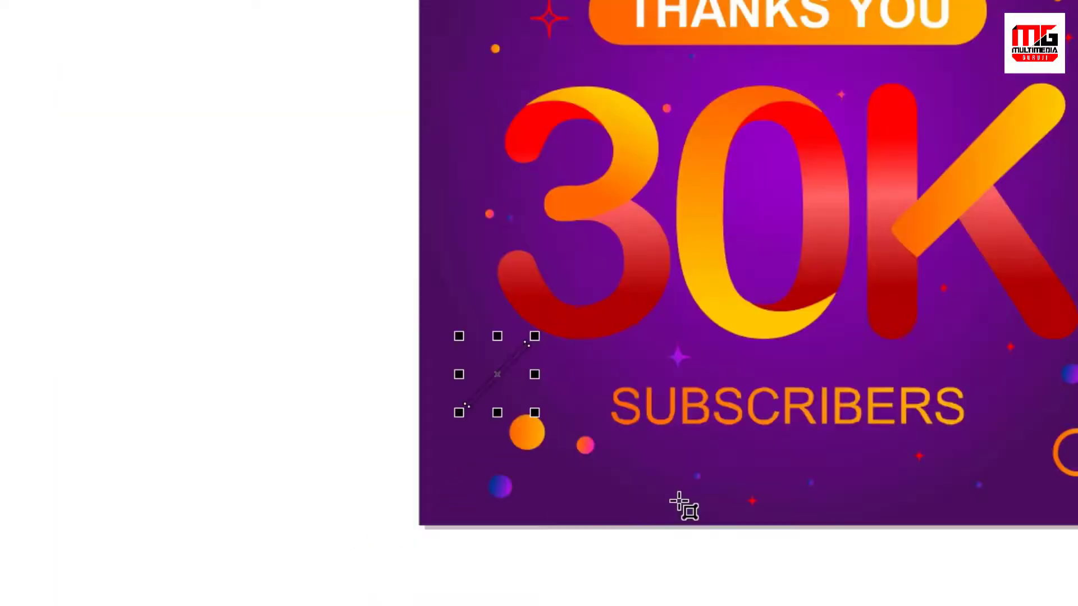
scroll(682, 505, "up", 2)
left_click_drag(619, 505, 666, 420)
left_click(666, 420)
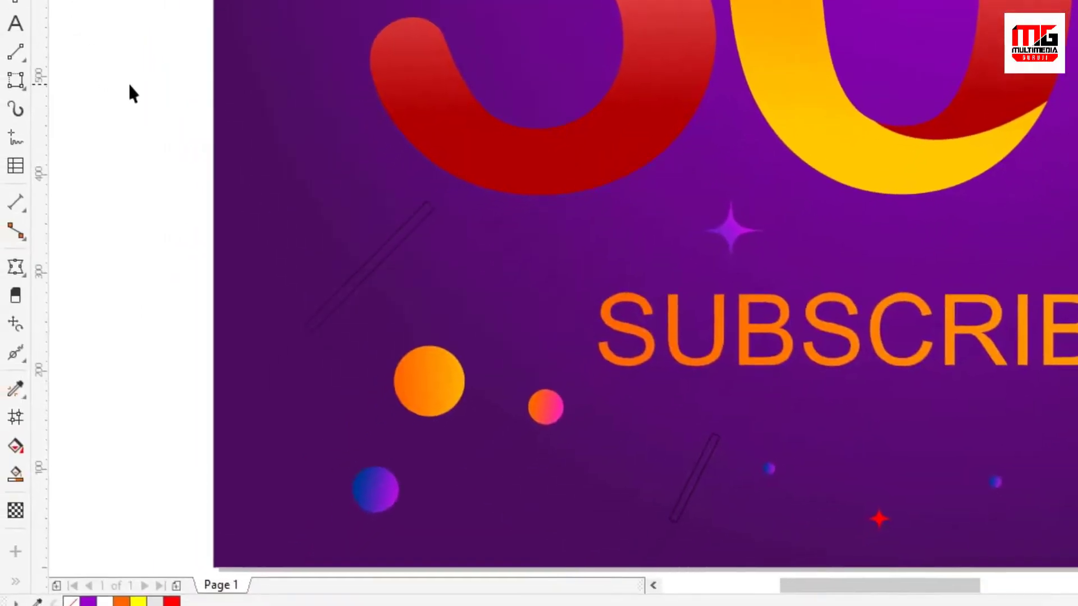
Step: Copy the orange-yellow gradient with the Attributes Eyedropper onto the slanted rectangles below the 3, beside the K and above Allrounder Bhai
left_click(15, 391)
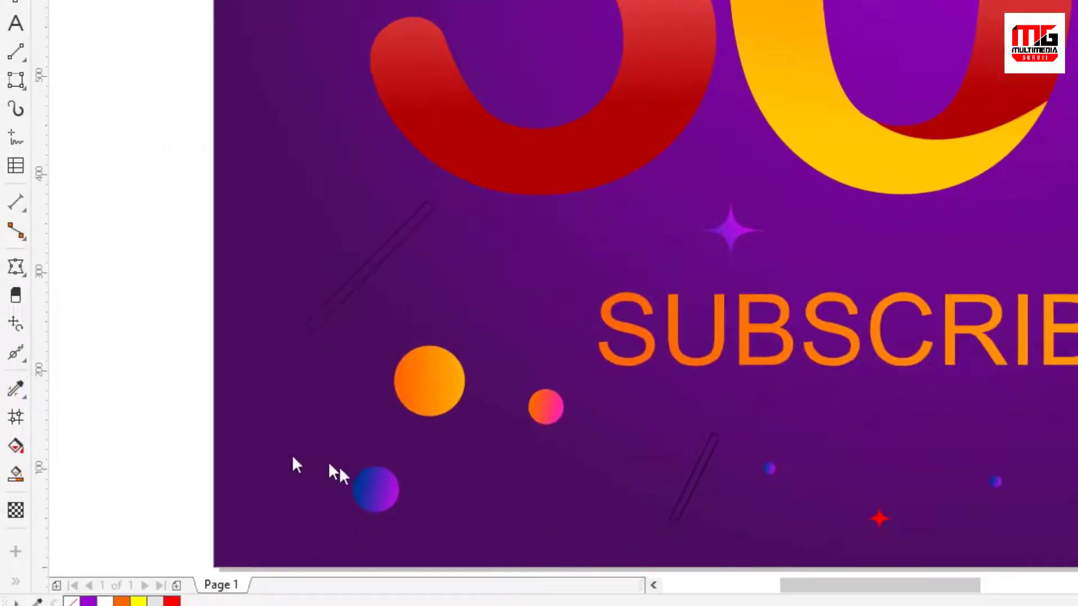
scroll(378, 258, "up", 5)
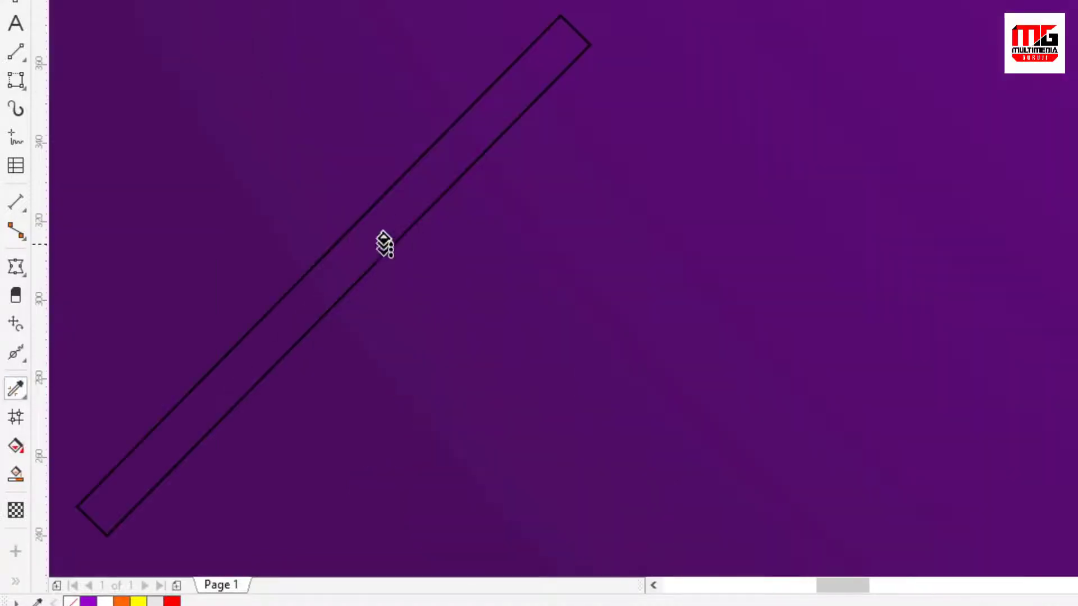
left_click(384, 243)
scroll(240, 346, "down", 8)
scroll(509, 199, "up", 3)
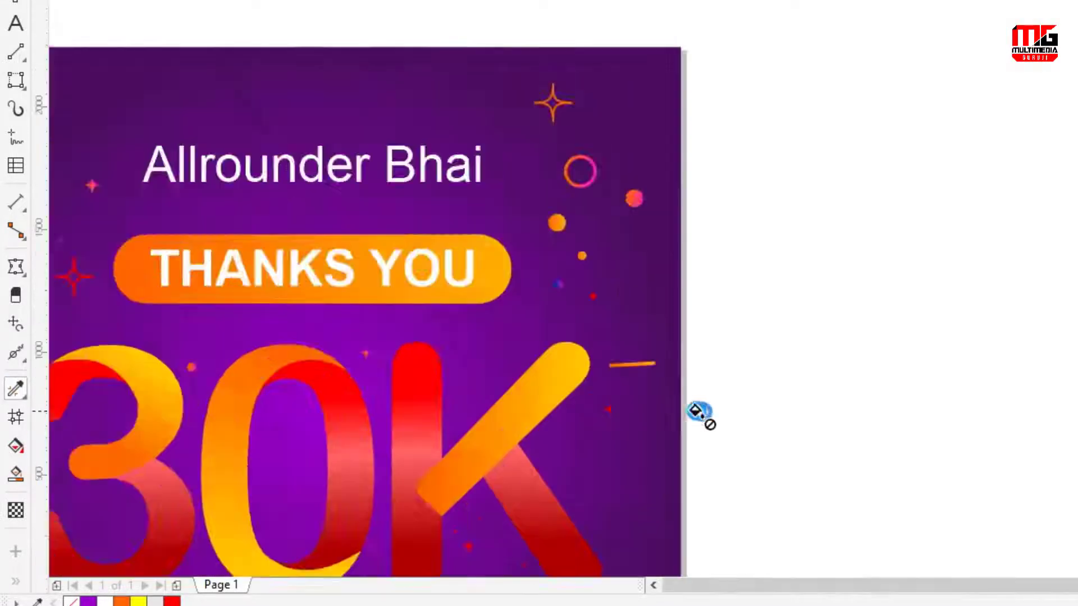
scroll(512, 259, "down", 3)
scroll(392, 255, "up", 8)
scroll(429, 220, "down", 5)
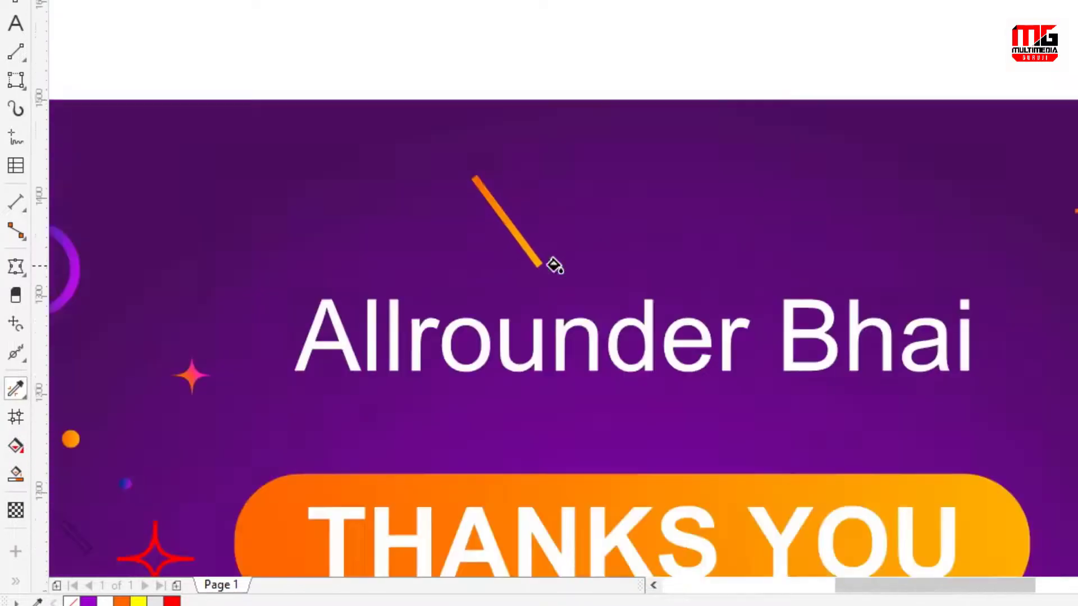
Step: Copy the blue-purple ring's gradient onto the slanted rectangles beside THANKS YOU and below the start of SUBSCRIBERS
scroll(310, 292, "up", 6)
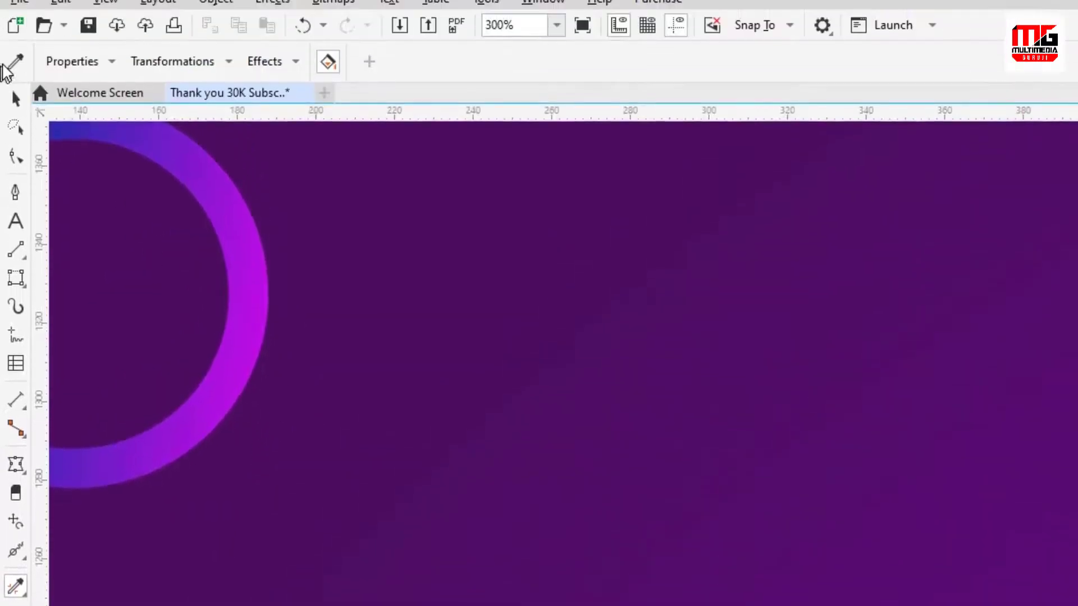
left_click(237, 323)
scroll(264, 393, "down", 3)
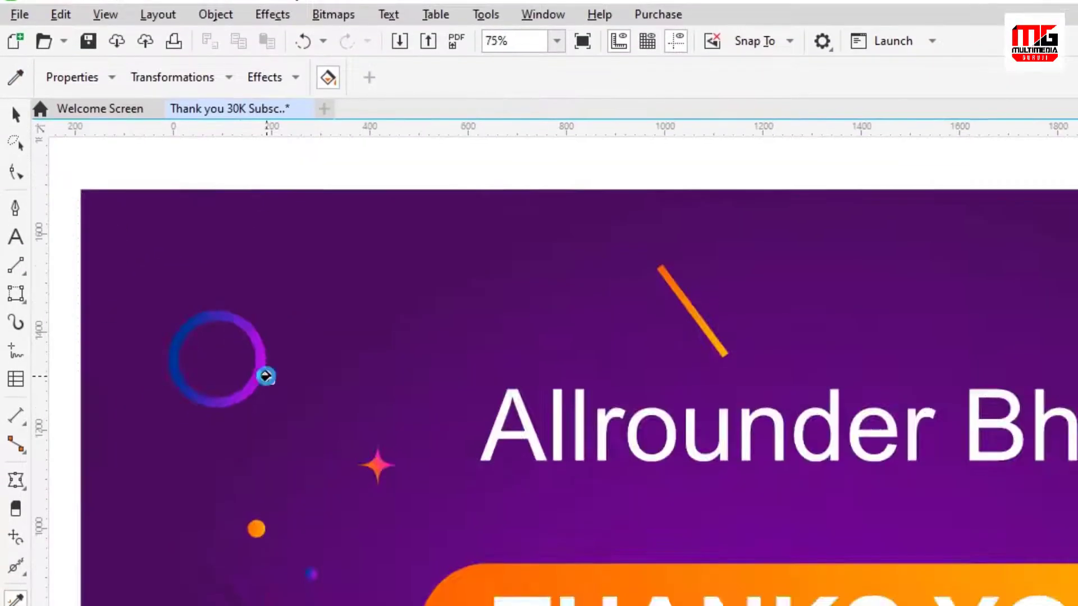
scroll(242, 310, "up", 2)
left_click(294, 209)
scroll(294, 213, "down", 3)
scroll(411, 263, "up", 2)
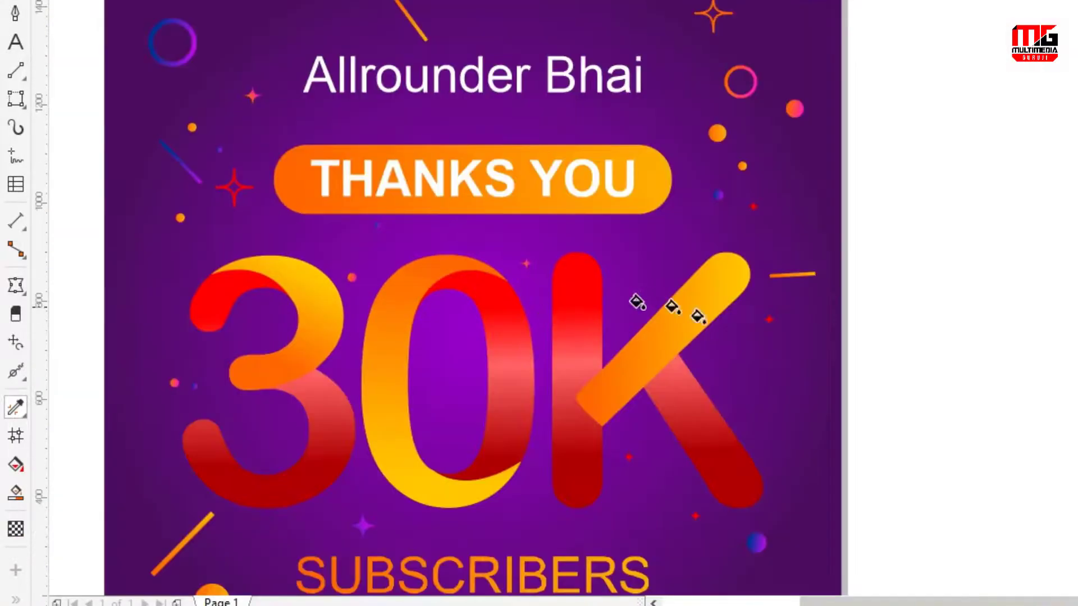
scroll(186, 387, "down", 2)
scroll(222, 458, "up", 4)
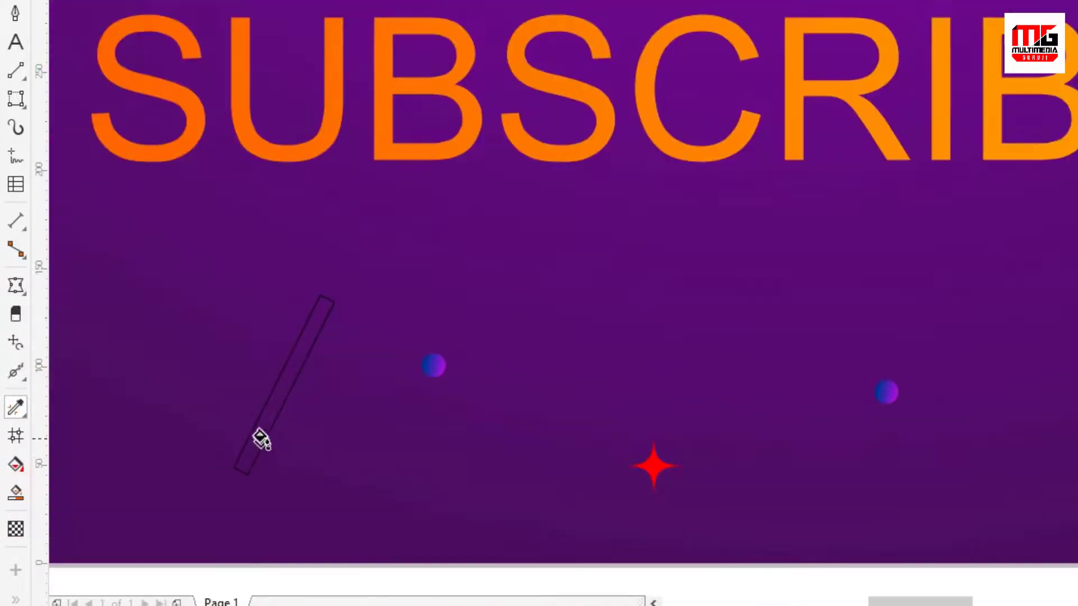
left_click(259, 421)
scroll(258, 421, "down", 4)
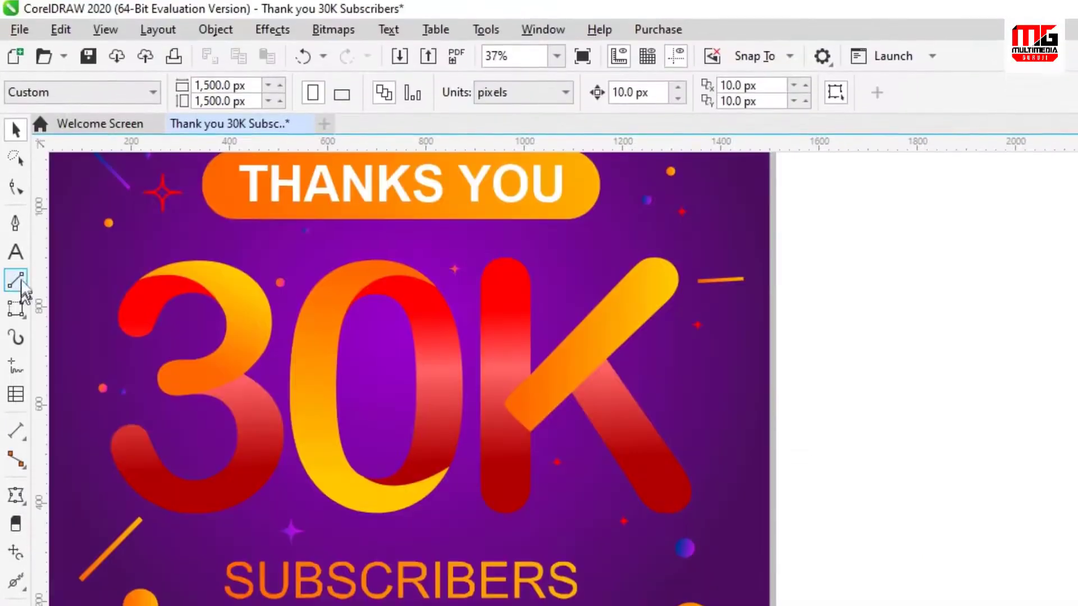
Step: Draw a descending zigzag line of nine segments with the Pen tool between the end of SUBSCRIBERS and the orange ring
left_click(17, 230)
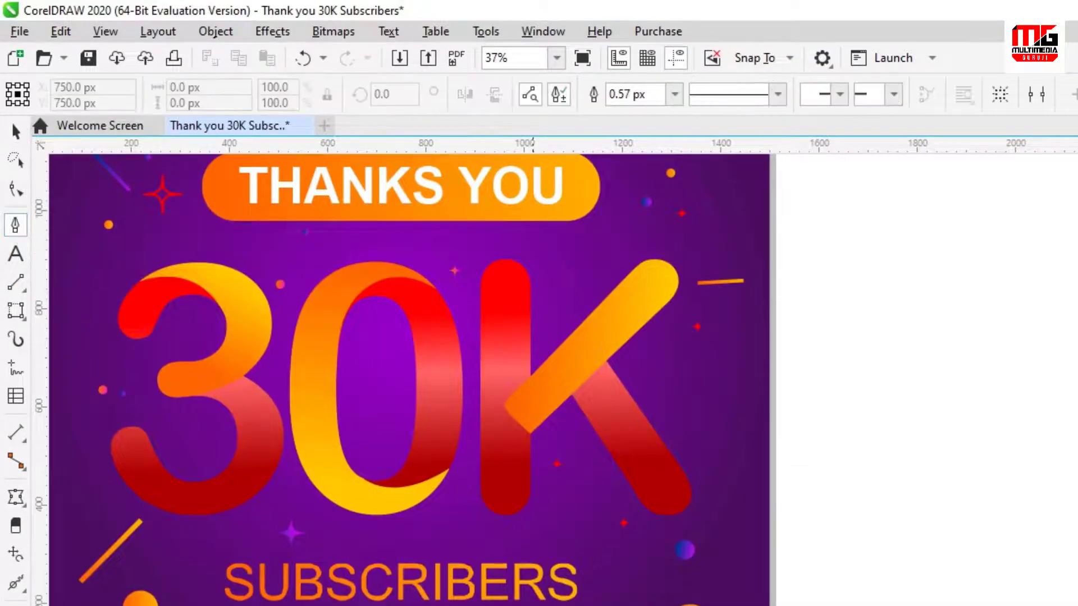
scroll(664, 456, "up", 2)
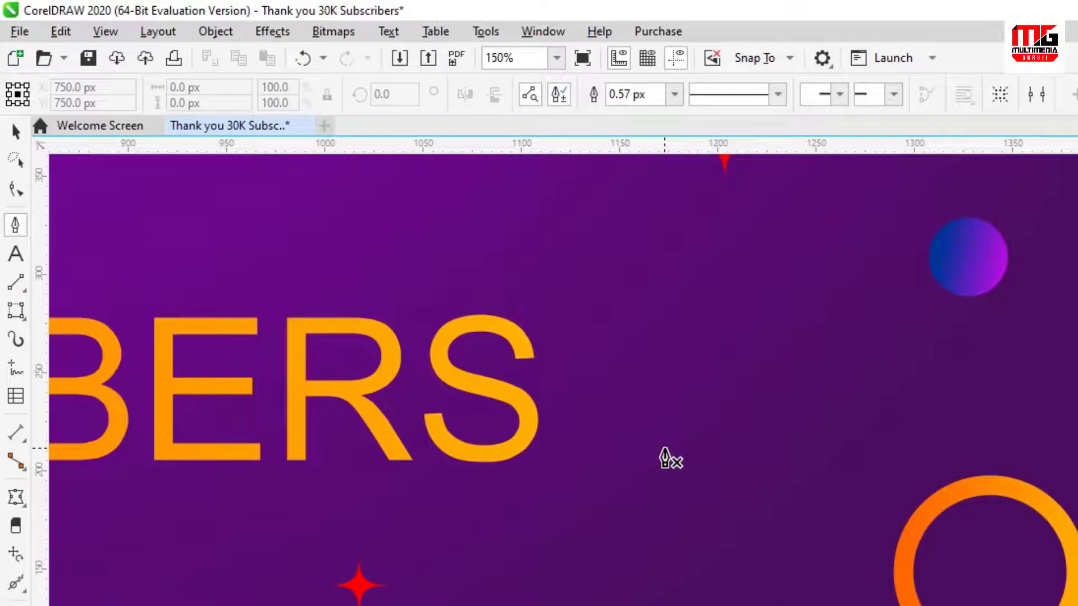
left_click(651, 449)
left_click(724, 465)
left_click(683, 549)
left_click(773, 555)
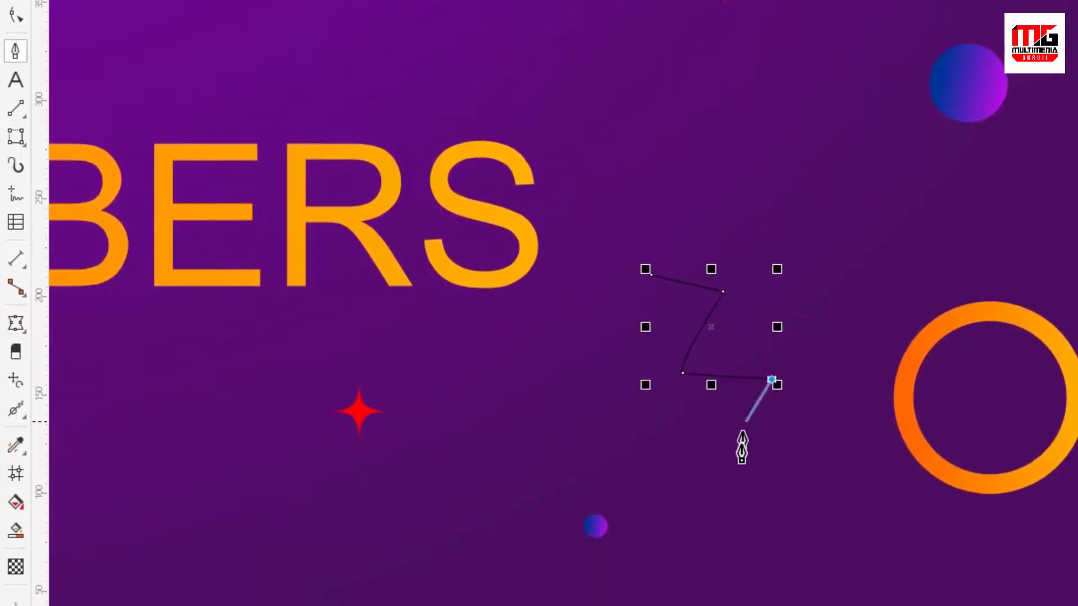
left_click(740, 605)
left_click(808, 605)
left_click(780, 514)
double_click(839, 539)
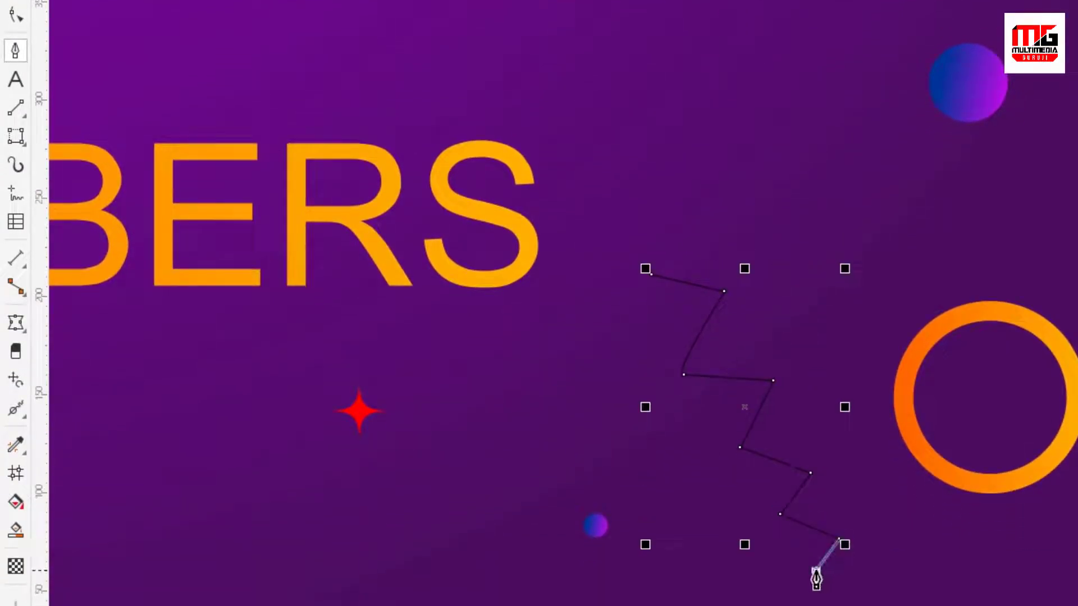
left_click(815, 569)
left_click(859, 584)
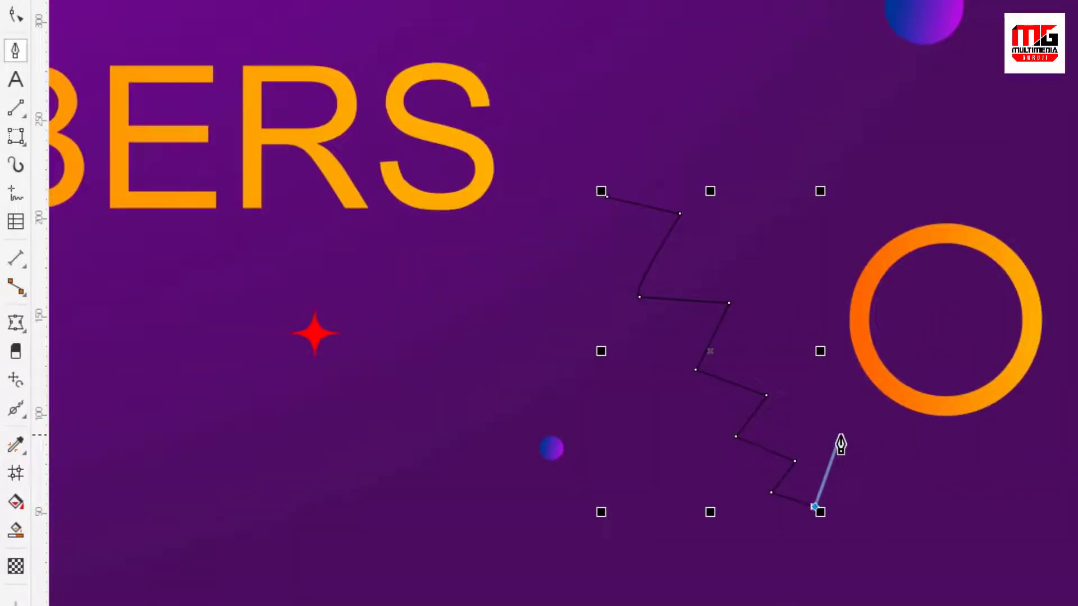
Step: Draw a small horizontal zigzag line with the Pen tool outside the 3, below the small orange-pink circle
scroll(852, 432, "down", 2)
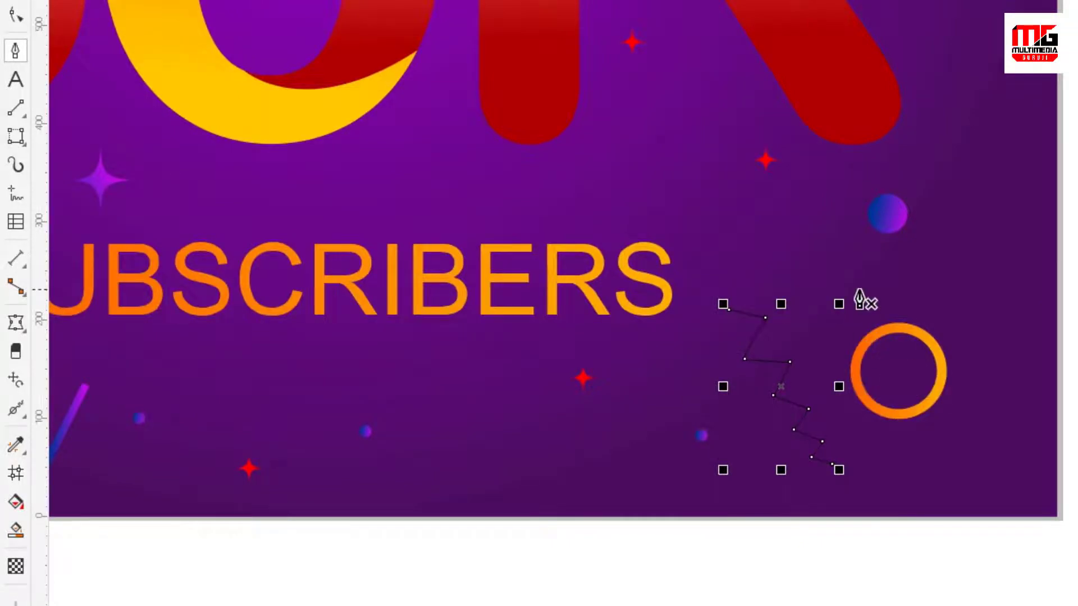
scroll(860, 301, "down", 2)
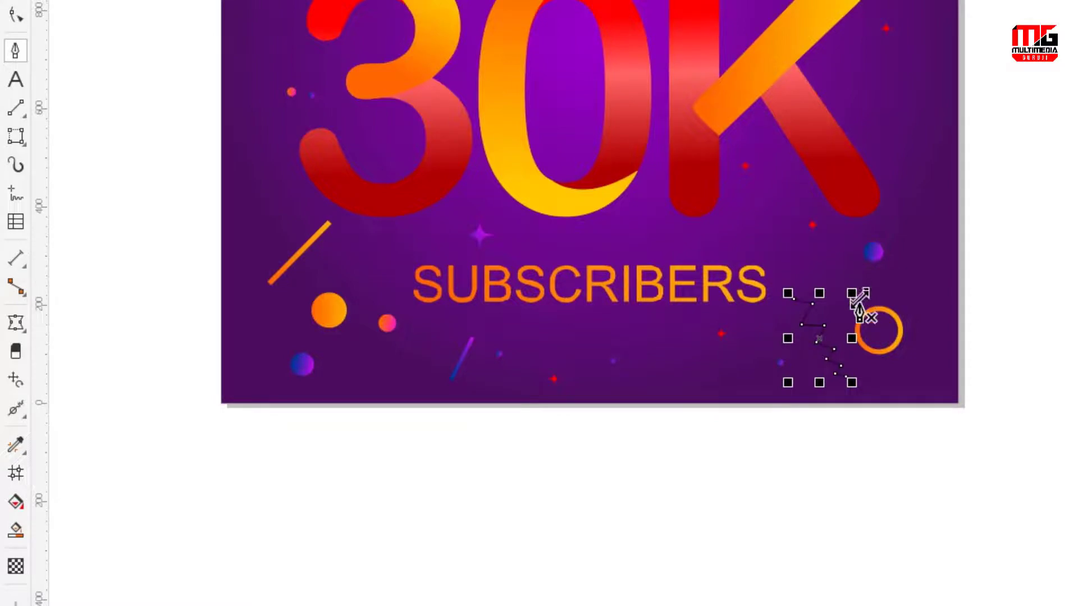
scroll(850, 321, "up", 3)
scroll(856, 344, "down", 3)
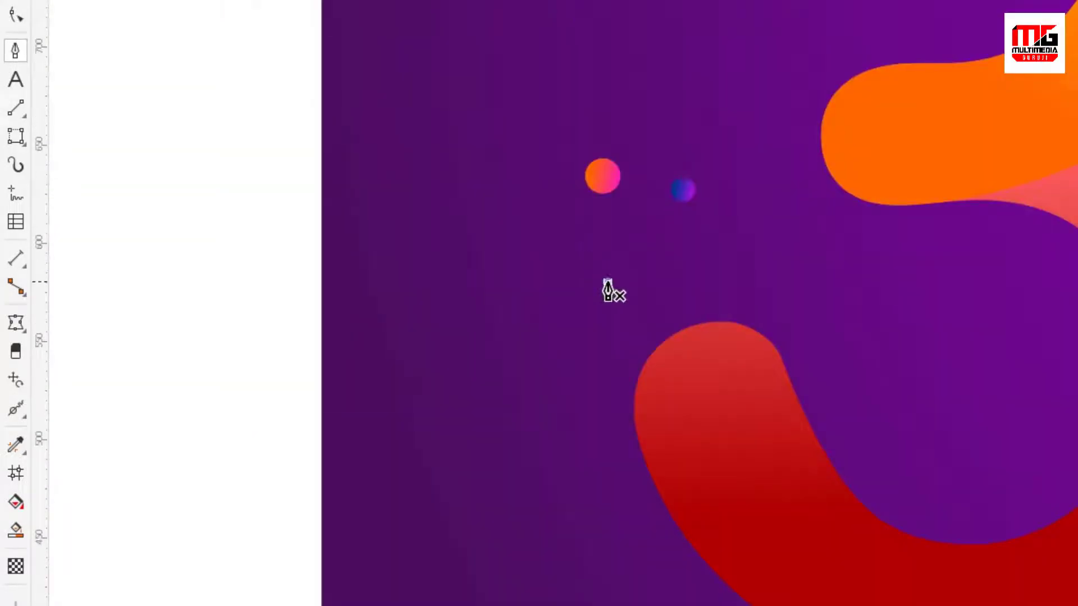
left_click(570, 264)
left_click(555, 291)
left_click(535, 265)
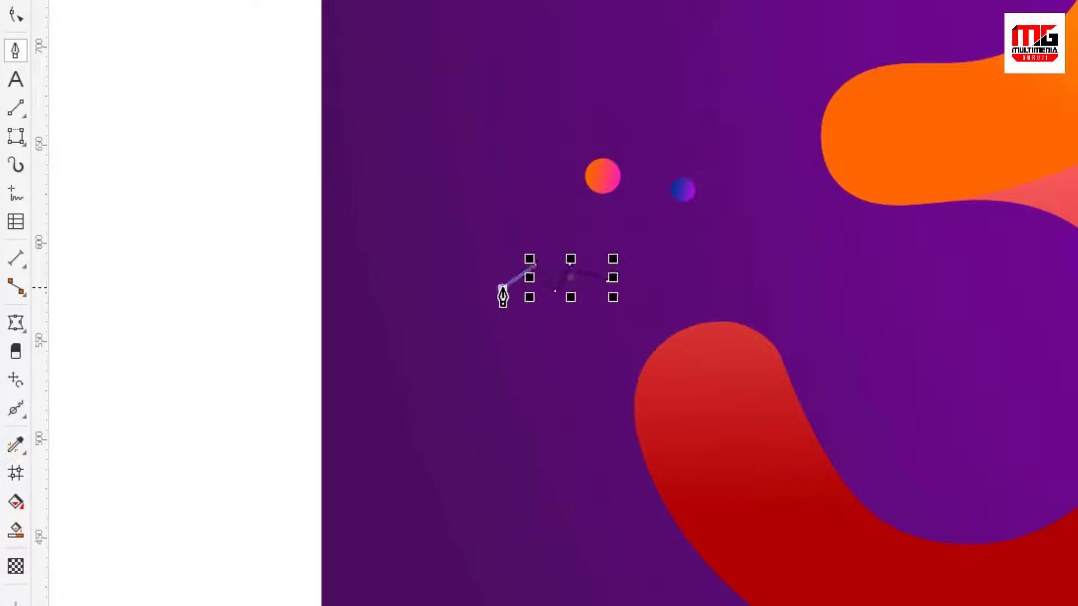
left_click(502, 287)
left_click(473, 249)
left_click(451, 292)
left_click(416, 255)
double_click(399, 305)
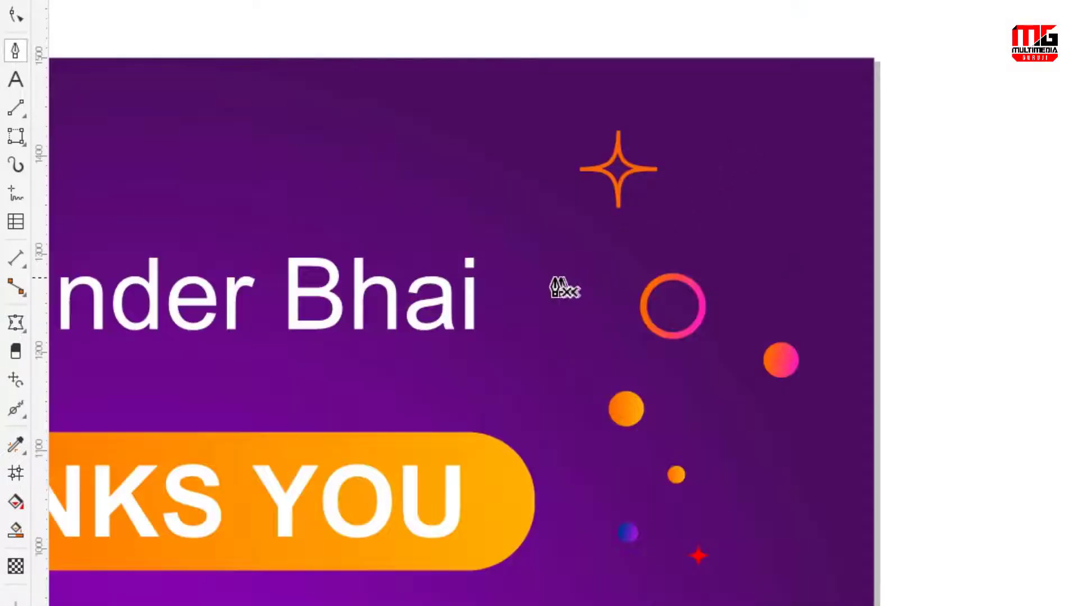
Step: Draw a zigzag line rising from the end of Allrounder Bhai, passing between the orange star outline and the orange-pink ring
left_click(551, 247)
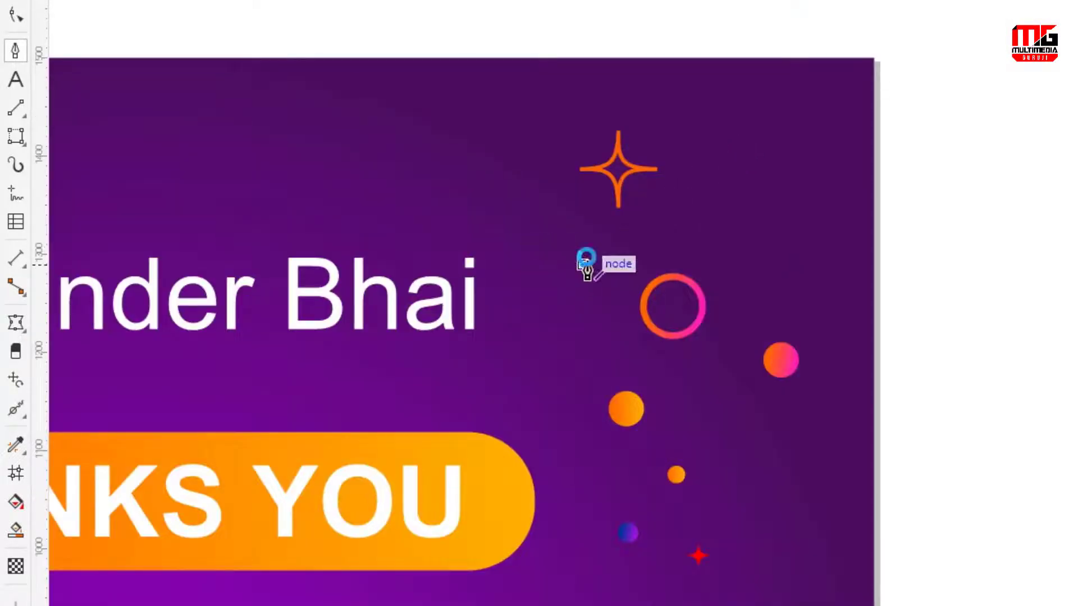
left_click(582, 265)
left_click(603, 238)
left_click(639, 254)
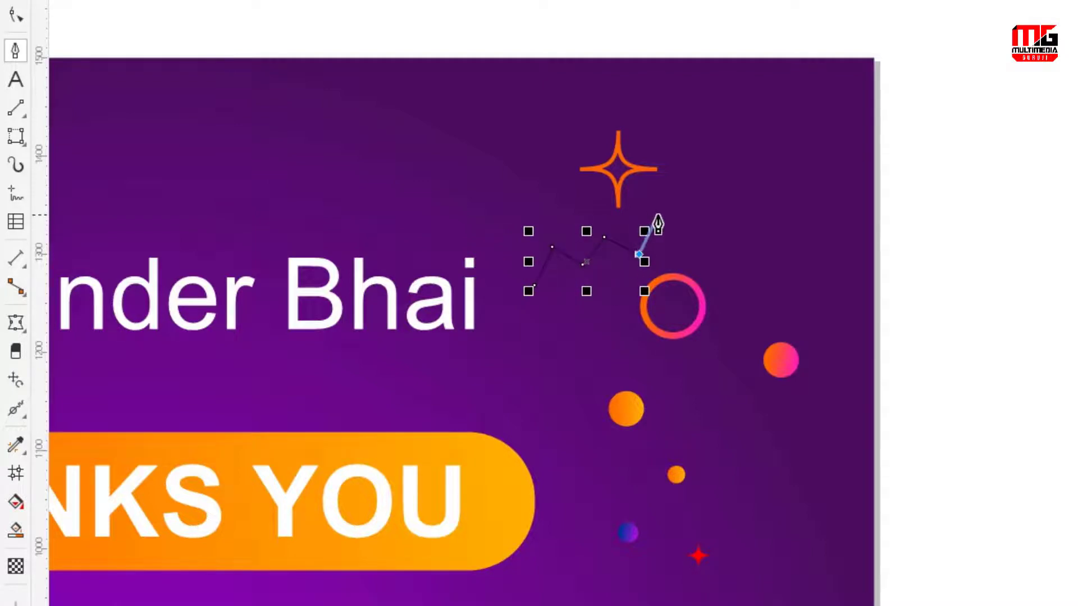
left_click(657, 214)
left_click(691, 225)
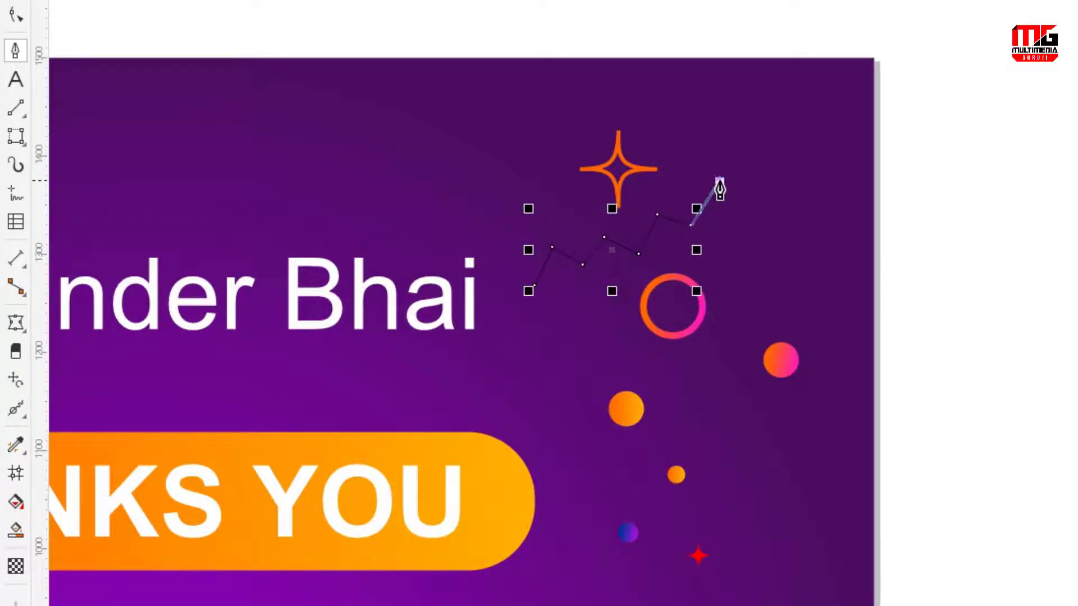
left_click(719, 180)
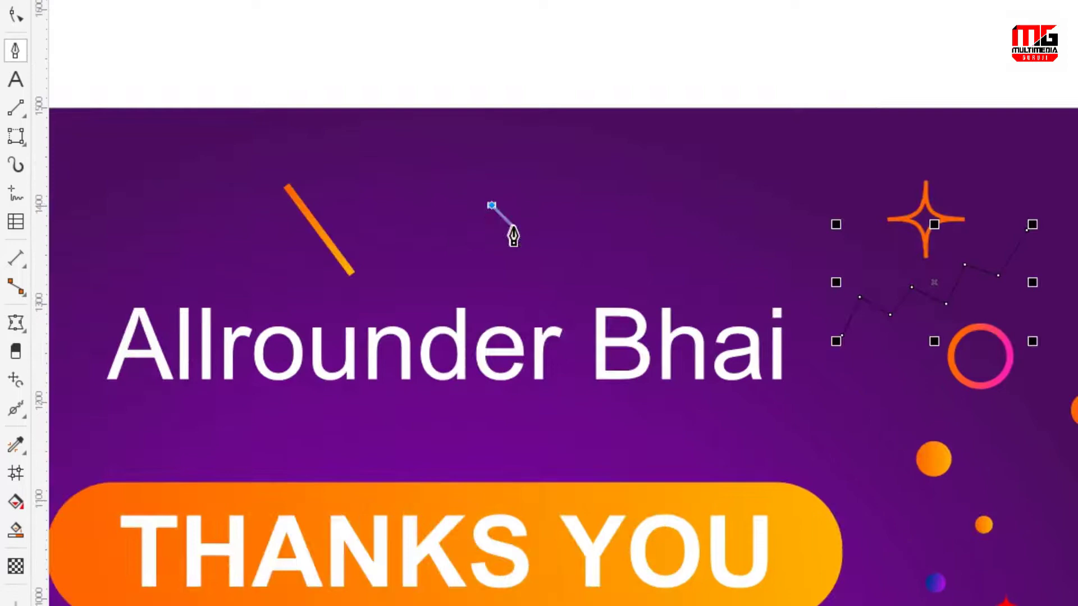
Step: Draw a short horizontal zigzag line, about 141 px wide and 38 px tall, above the Allrounder Bhai text
left_click(516, 227)
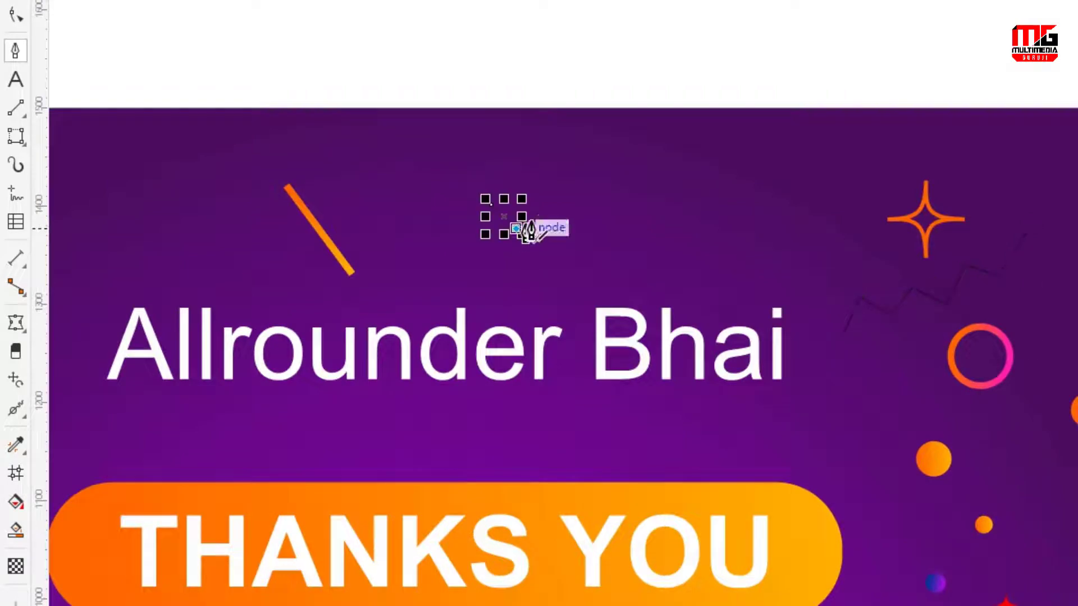
left_click(546, 213)
left_click(554, 226)
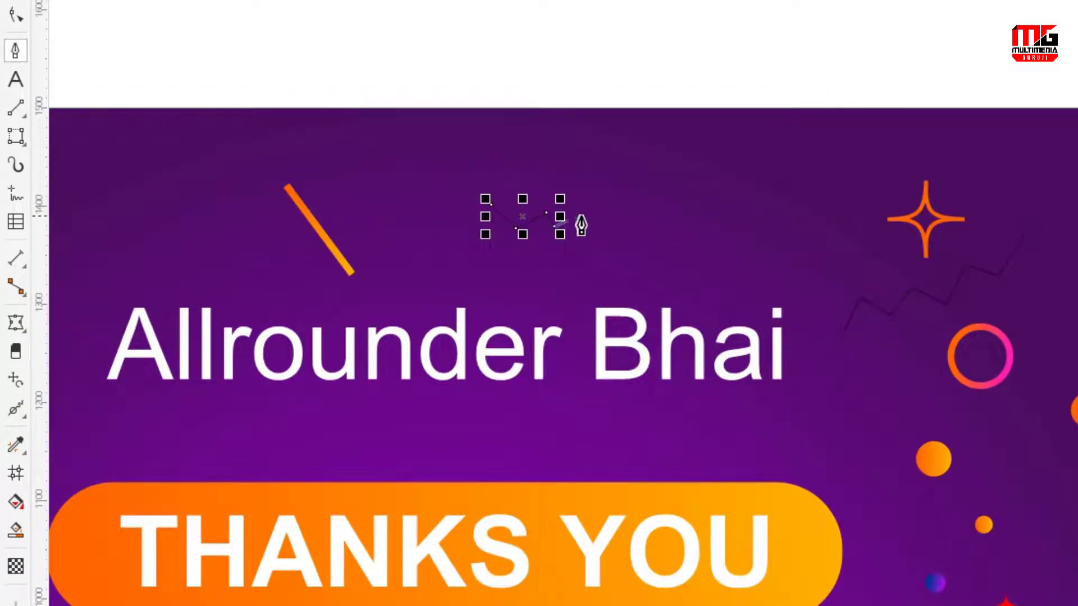
left_click(577, 215)
left_click(595, 242)
left_click(617, 216)
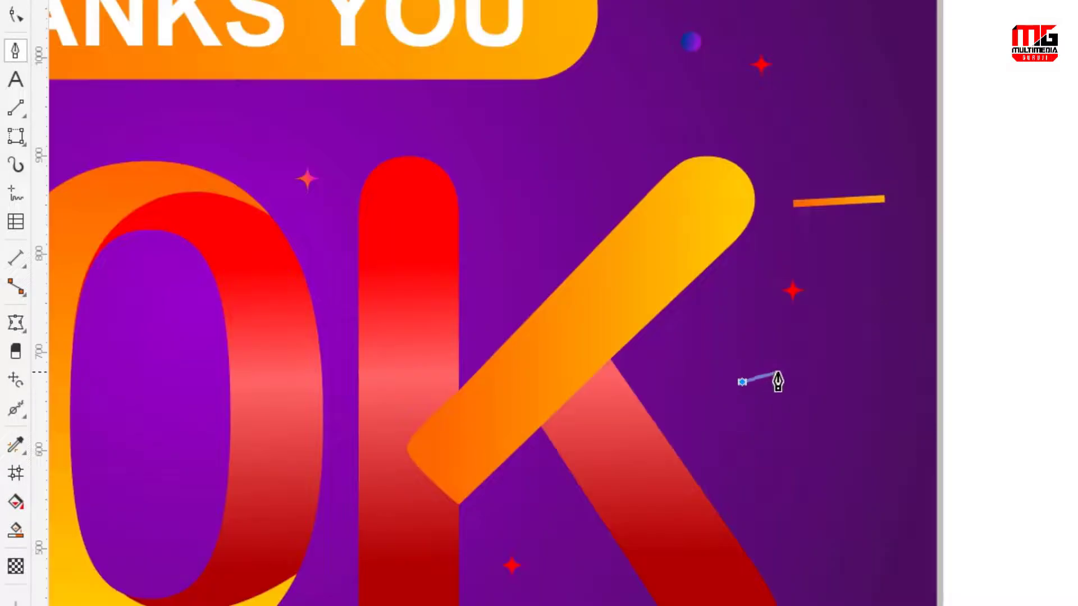
Step: Draw a descending zigzag line between the K and the poster's outer edge, below the small red star
double_click(777, 372)
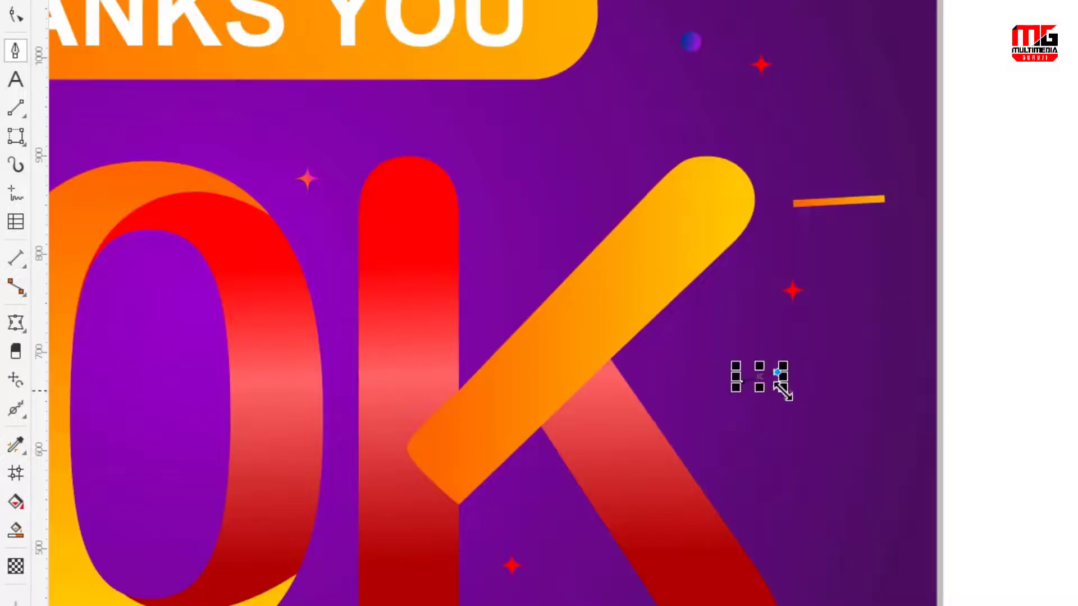
left_click(783, 401)
double_click(805, 395)
left_click(813, 424)
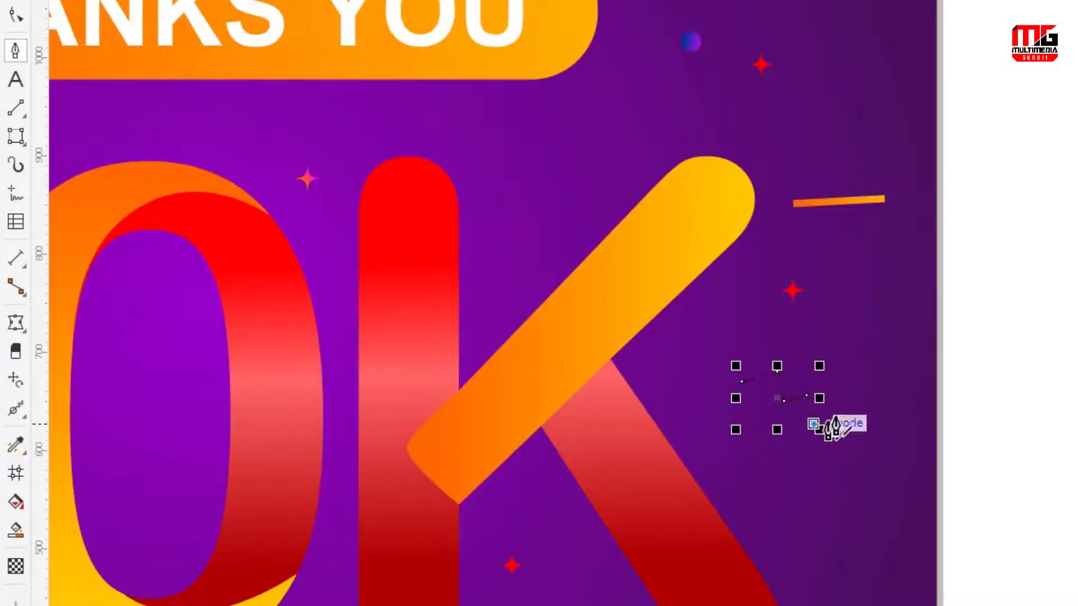
double_click(840, 412)
left_click(854, 445)
left_click(881, 432)
Step: Select all five zigzag lines scattered around the poster and set their outline colour to white
key("F3")
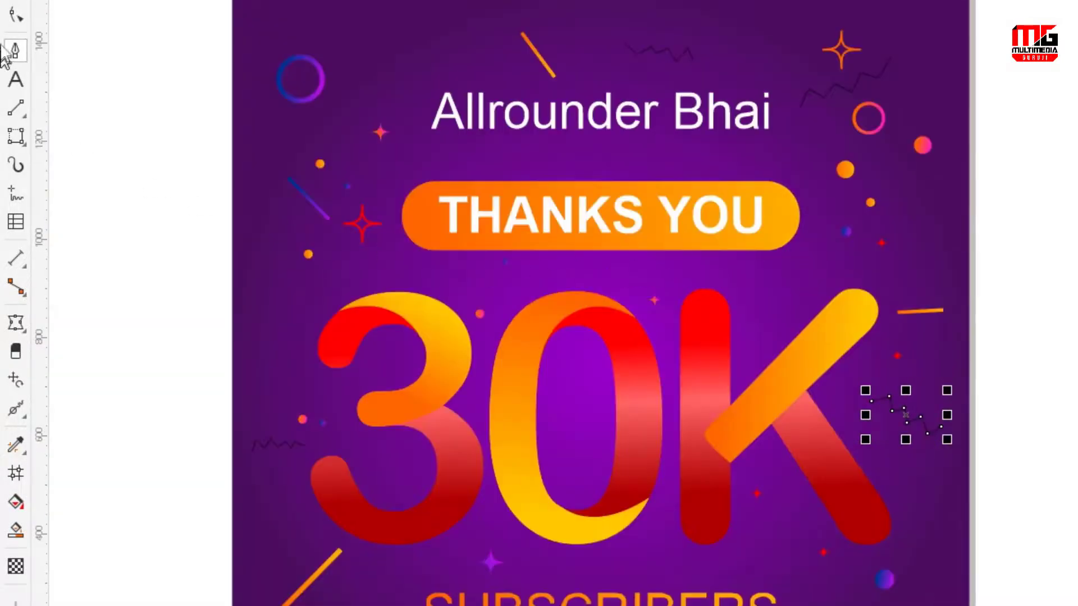
left_click(117, 140)
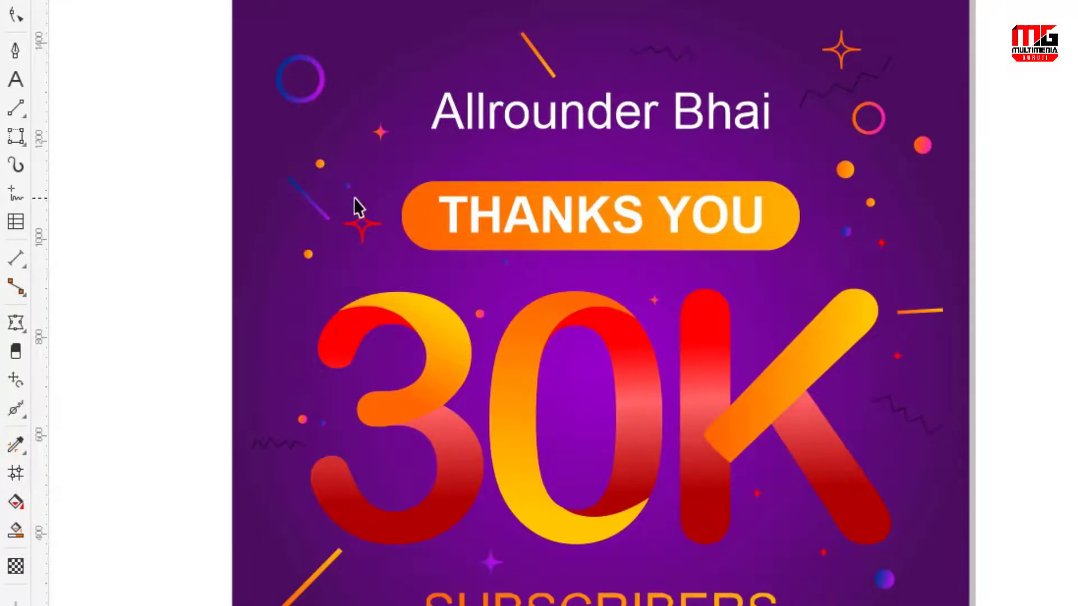
scroll(745, 24, "up", 2)
left_click(535, 152)
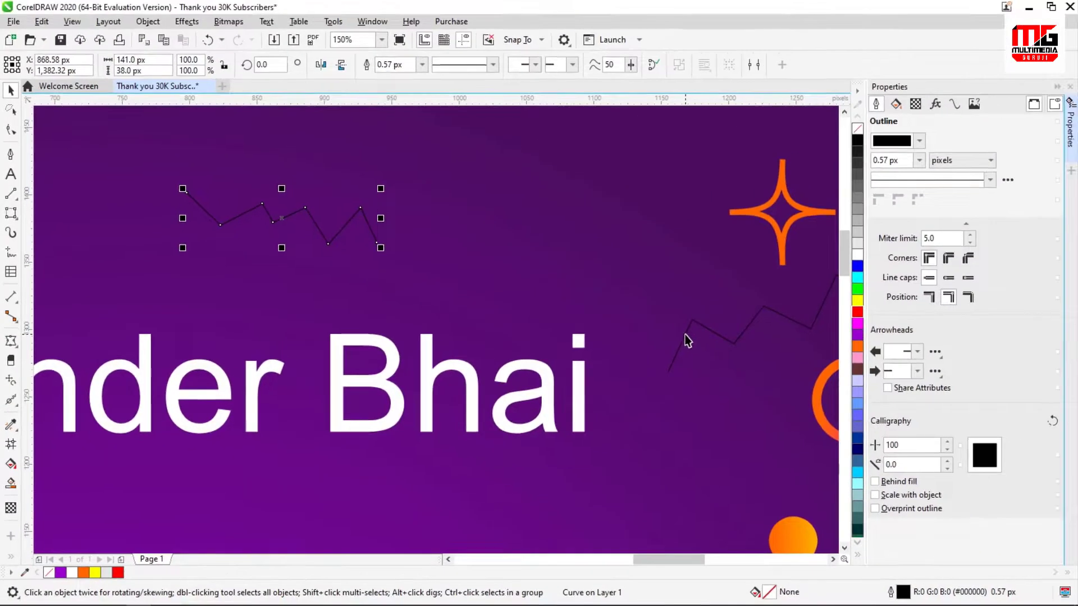
left_click(684, 335, "shift")
scroll(510, 262, "down", 2)
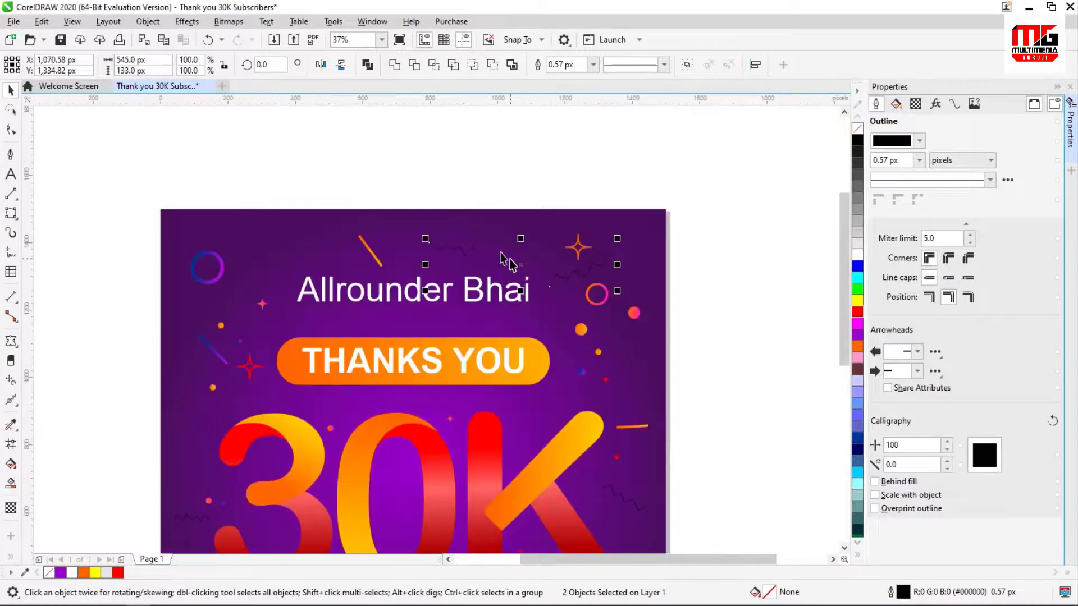
scroll(216, 408, "up", 1)
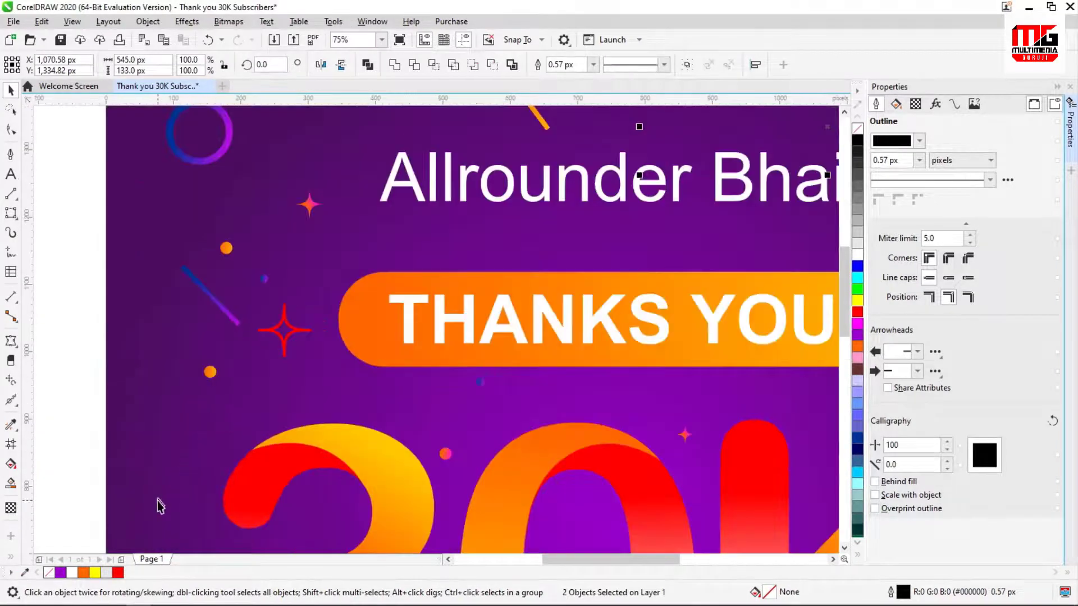
scroll(237, 389, "up", 2)
left_click(237, 418, "shift")
scroll(277, 306, "down", 3)
scroll(278, 303, "down", 1)
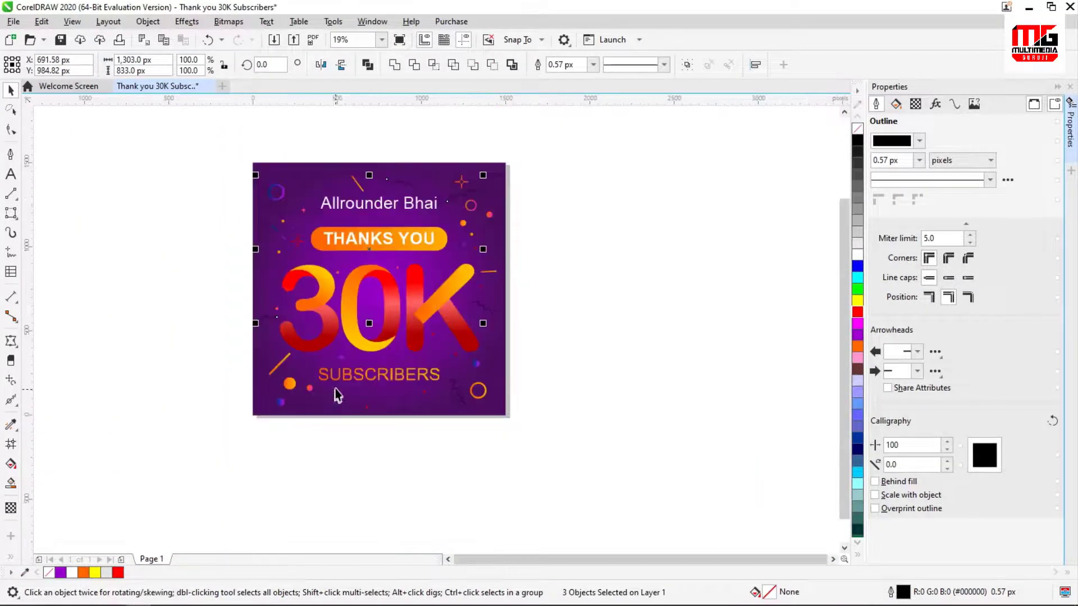
scroll(336, 390, "up", 1)
scroll(624, 417, "up", 3)
left_click(570, 377, "shift")
scroll(460, 451, "down", 2)
scroll(527, 251, "up", 1)
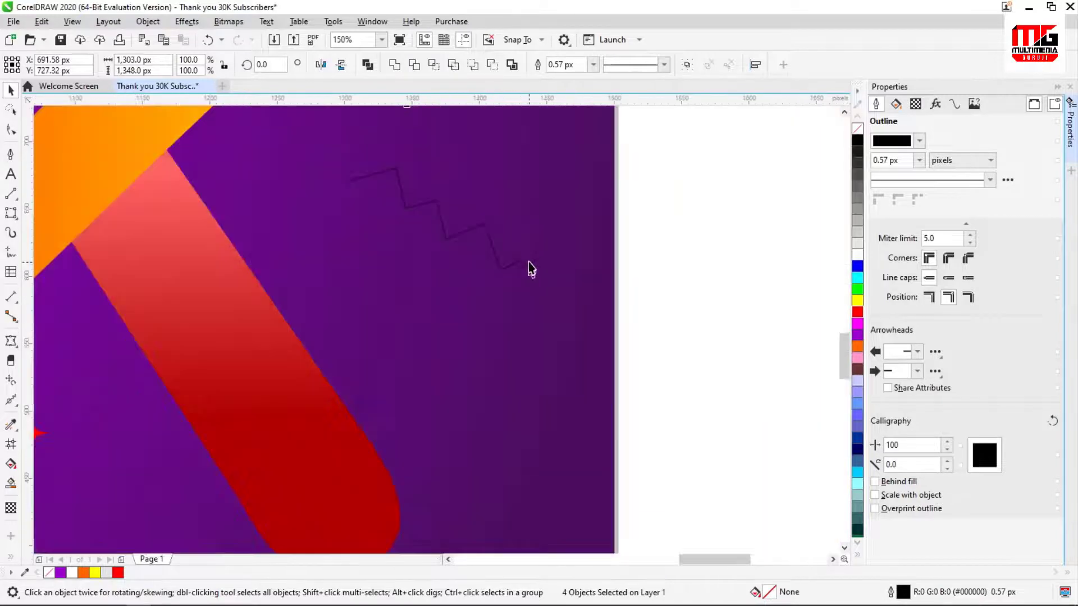
left_click(528, 252, "shift")
scroll(563, 346, "down", 4)
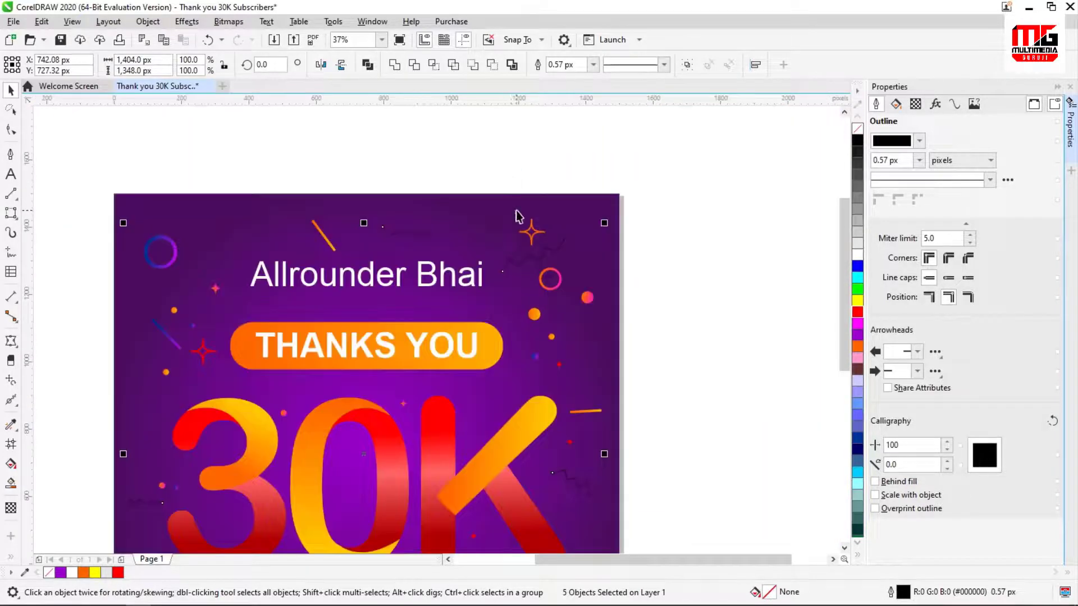
scroll(493, 237, "up", 2)
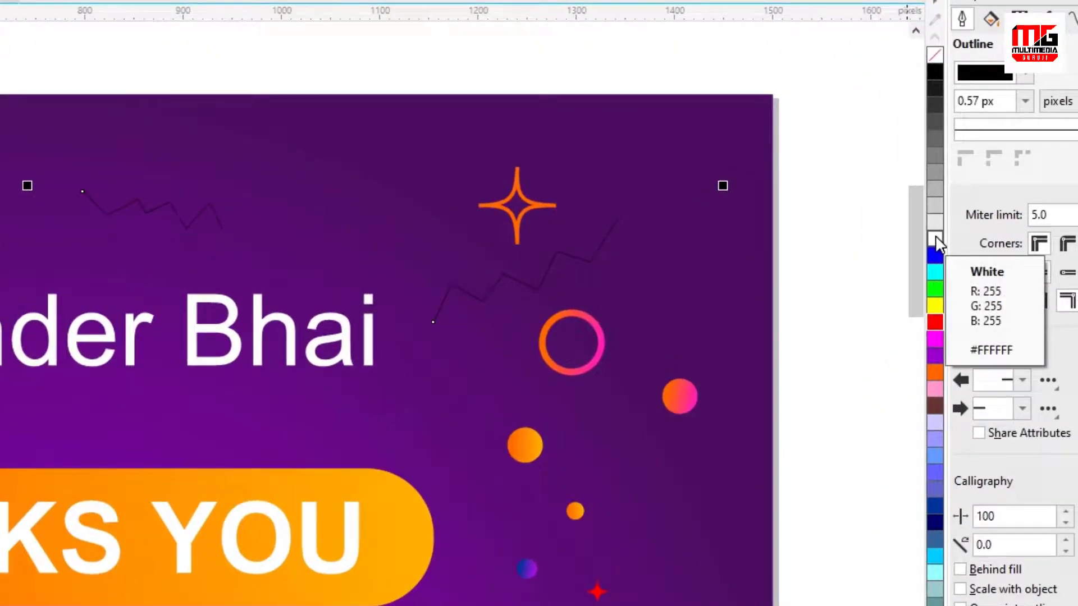
right_click(935, 242)
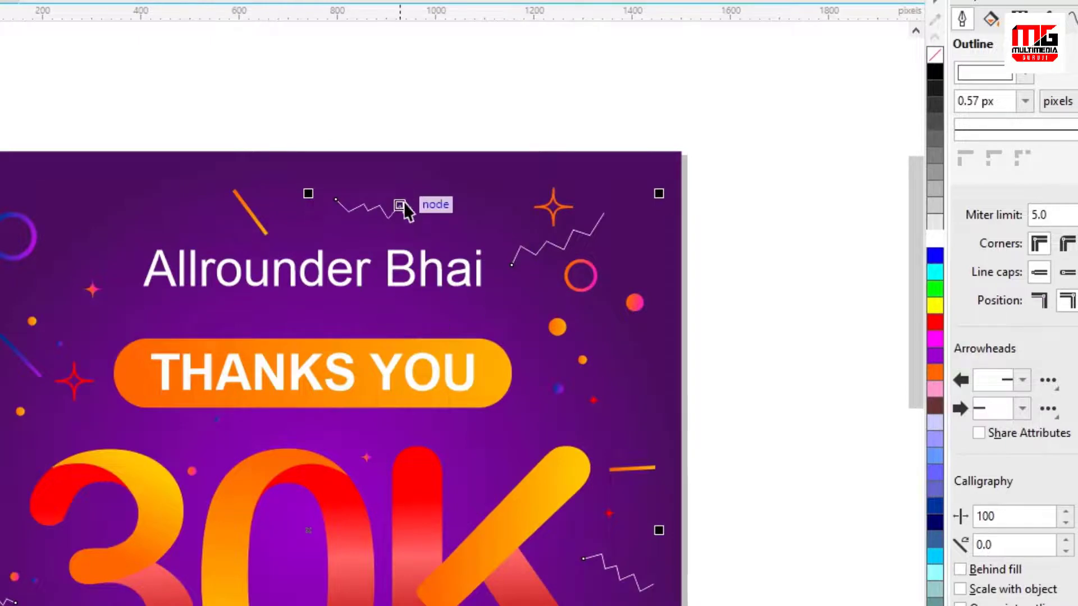
Step: Set the outline width of the selected zigzag lines to 7 px
scroll(365, 361, "down", 2)
scroll(508, 370, "up", 2)
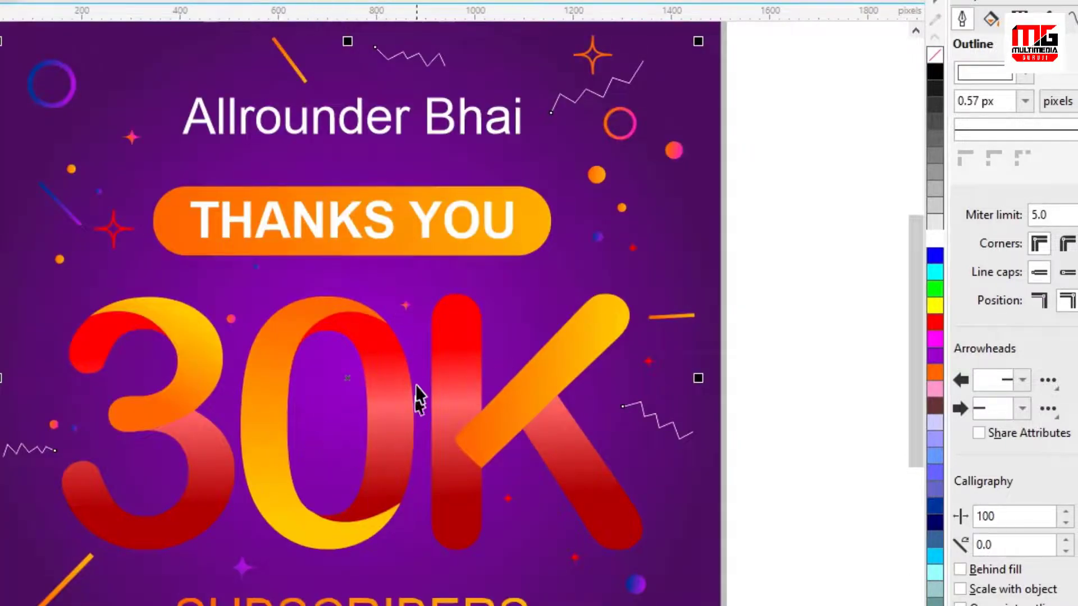
scroll(590, 76, "up", 3)
left_click(587, 97)
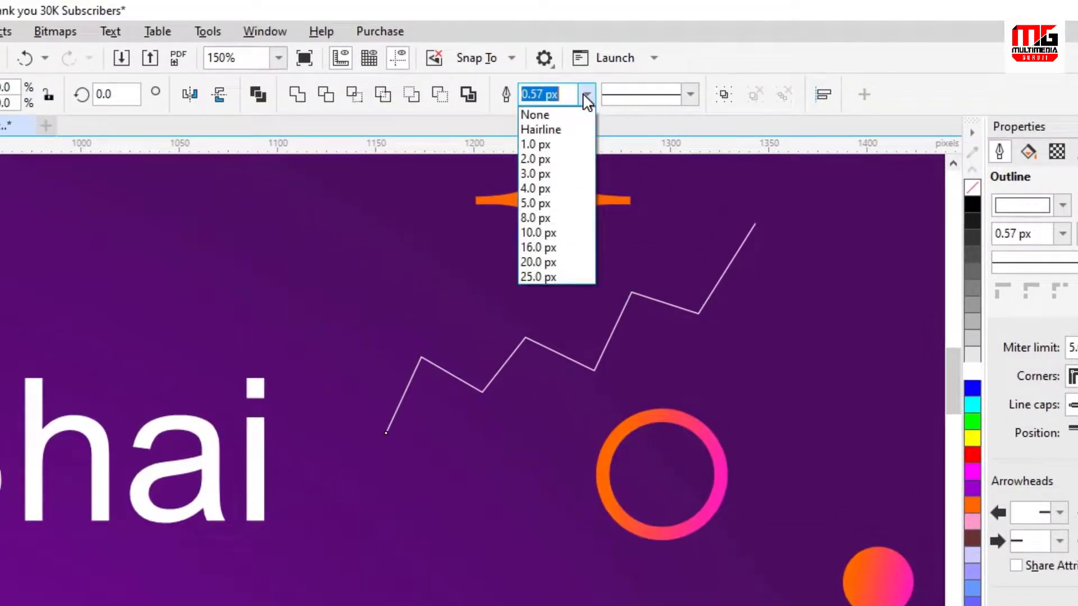
left_click(536, 189)
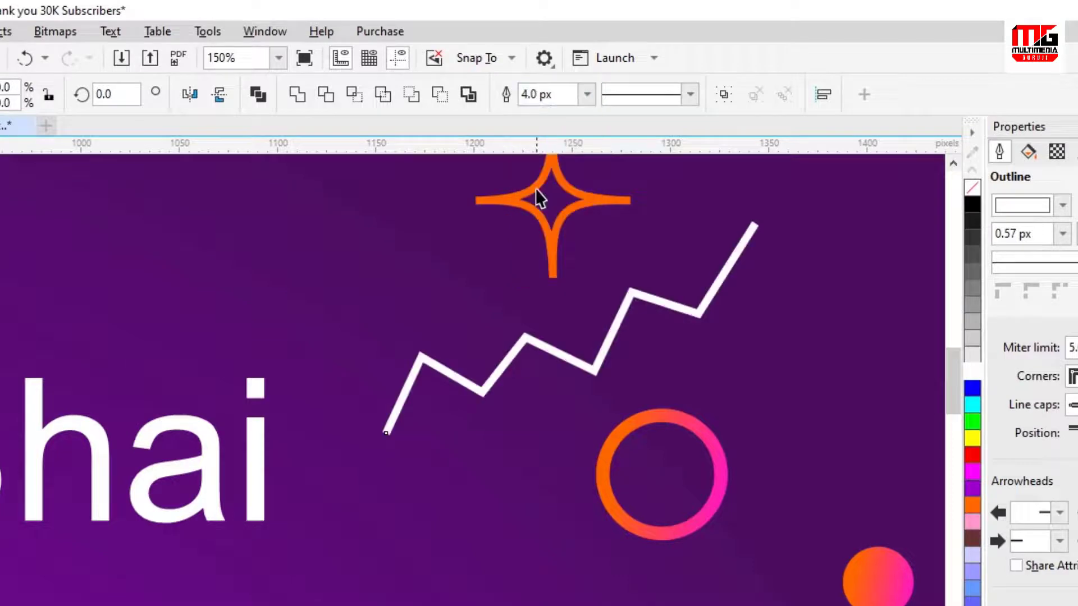
left_click(586, 95)
left_click(525, 246)
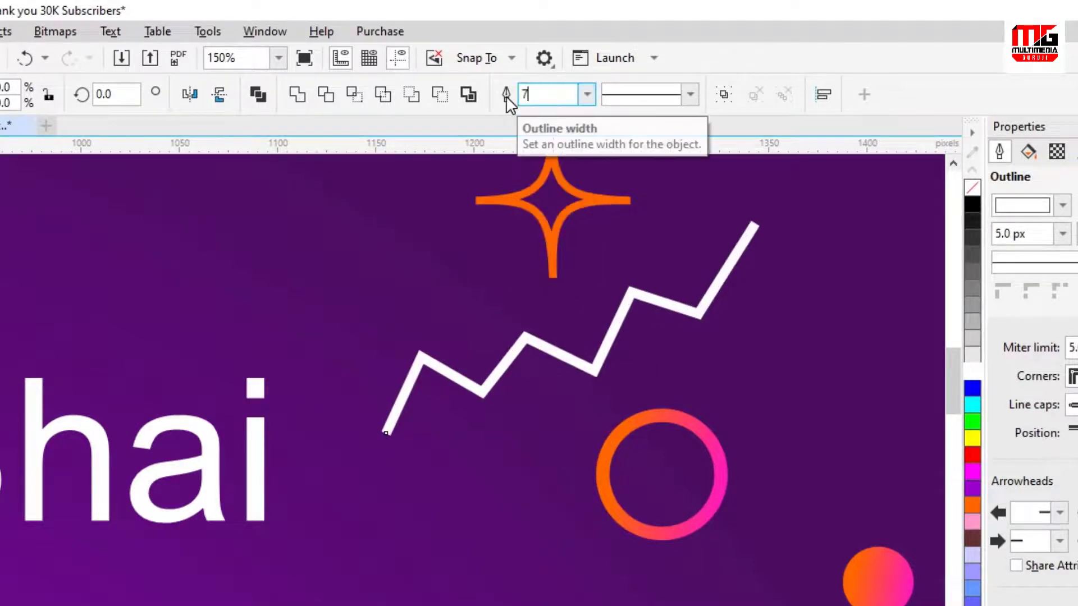
Step: Convert the outlines of the selected zigzag lines to objects
scroll(563, 397, "down", 1)
left_click(119, 34)
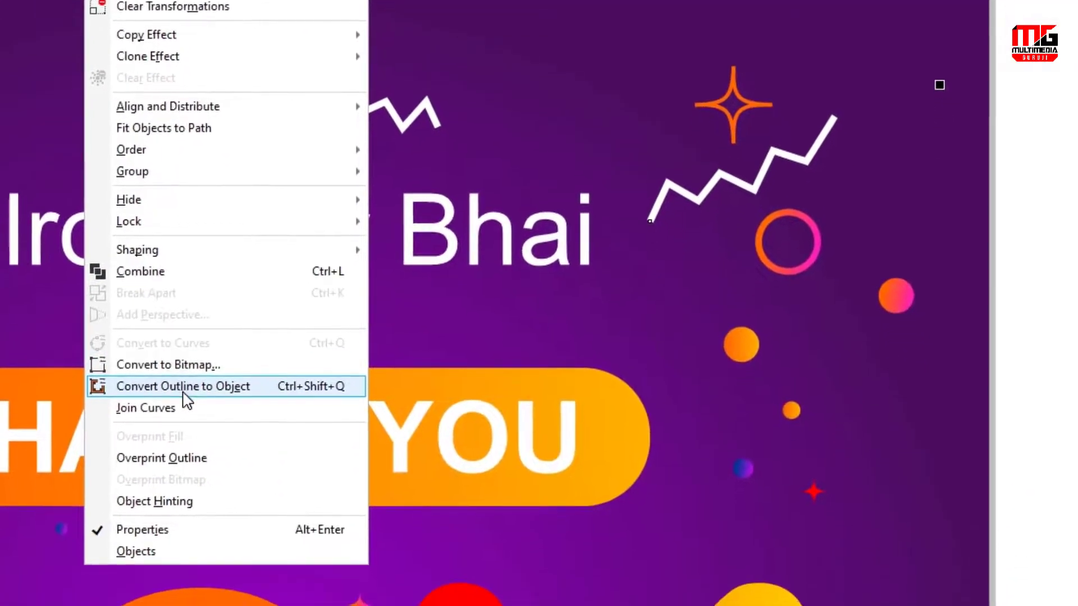
left_click(188, 389)
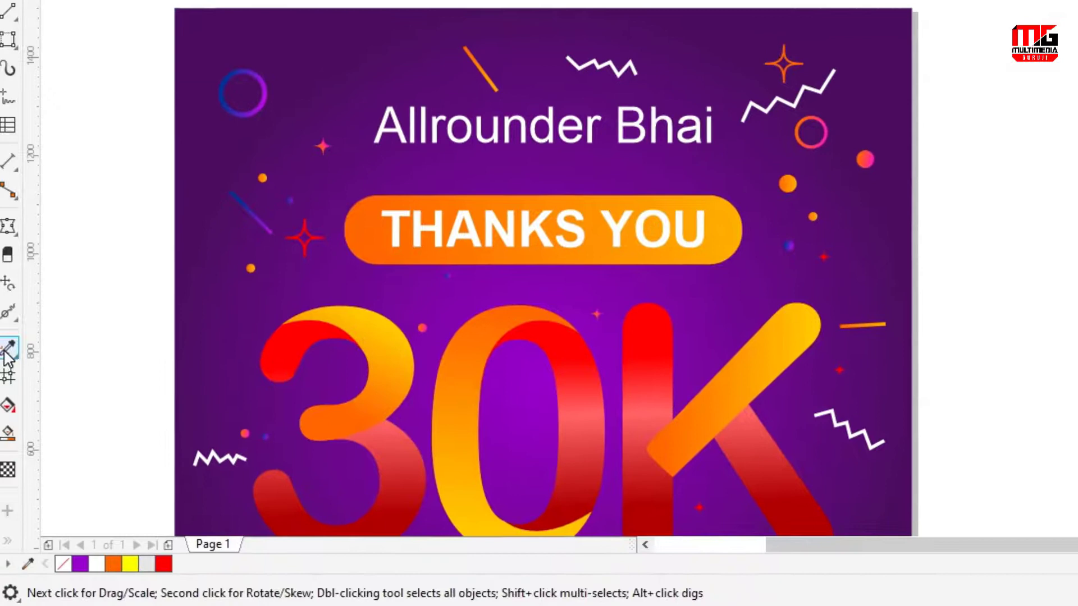
Step: Start the Attributes Eyedropper for sampling a gradient fill from the decorations beside the Allrounder Bhai text
left_click(13, 345)
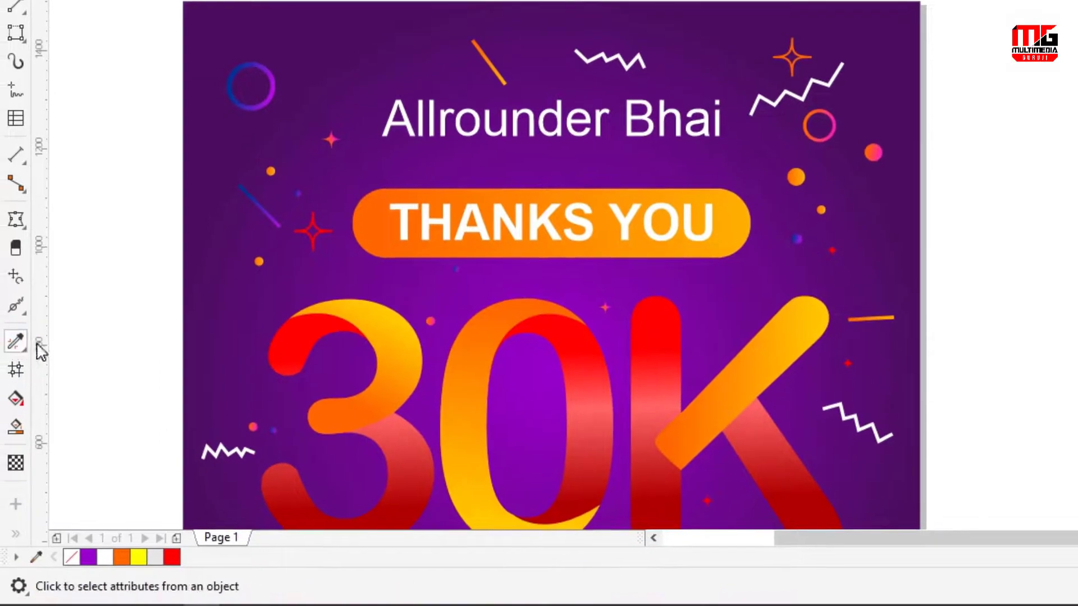
scroll(835, 145, "up", 3)
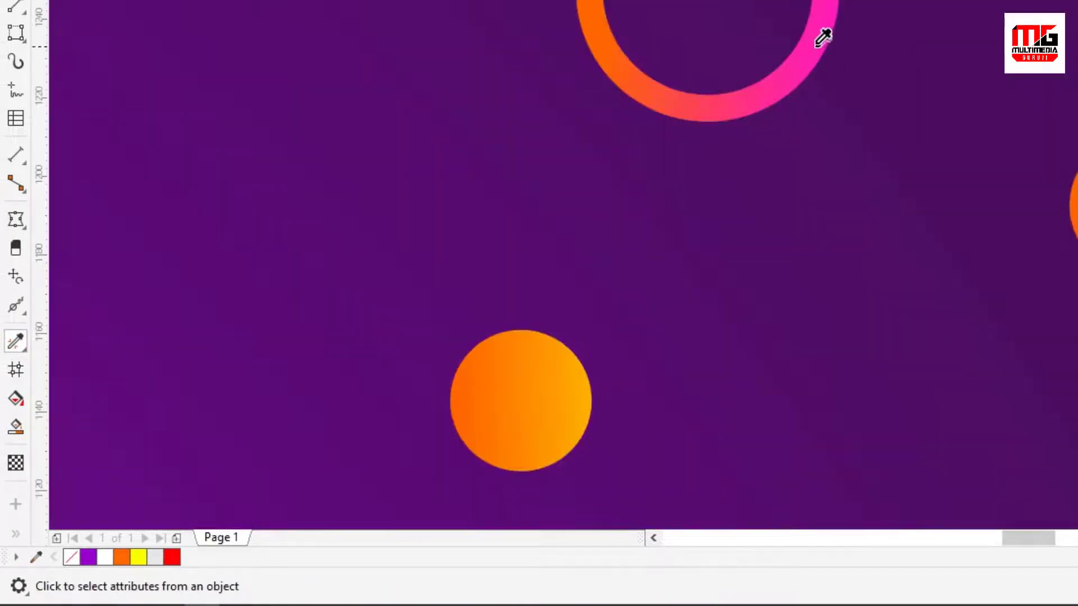